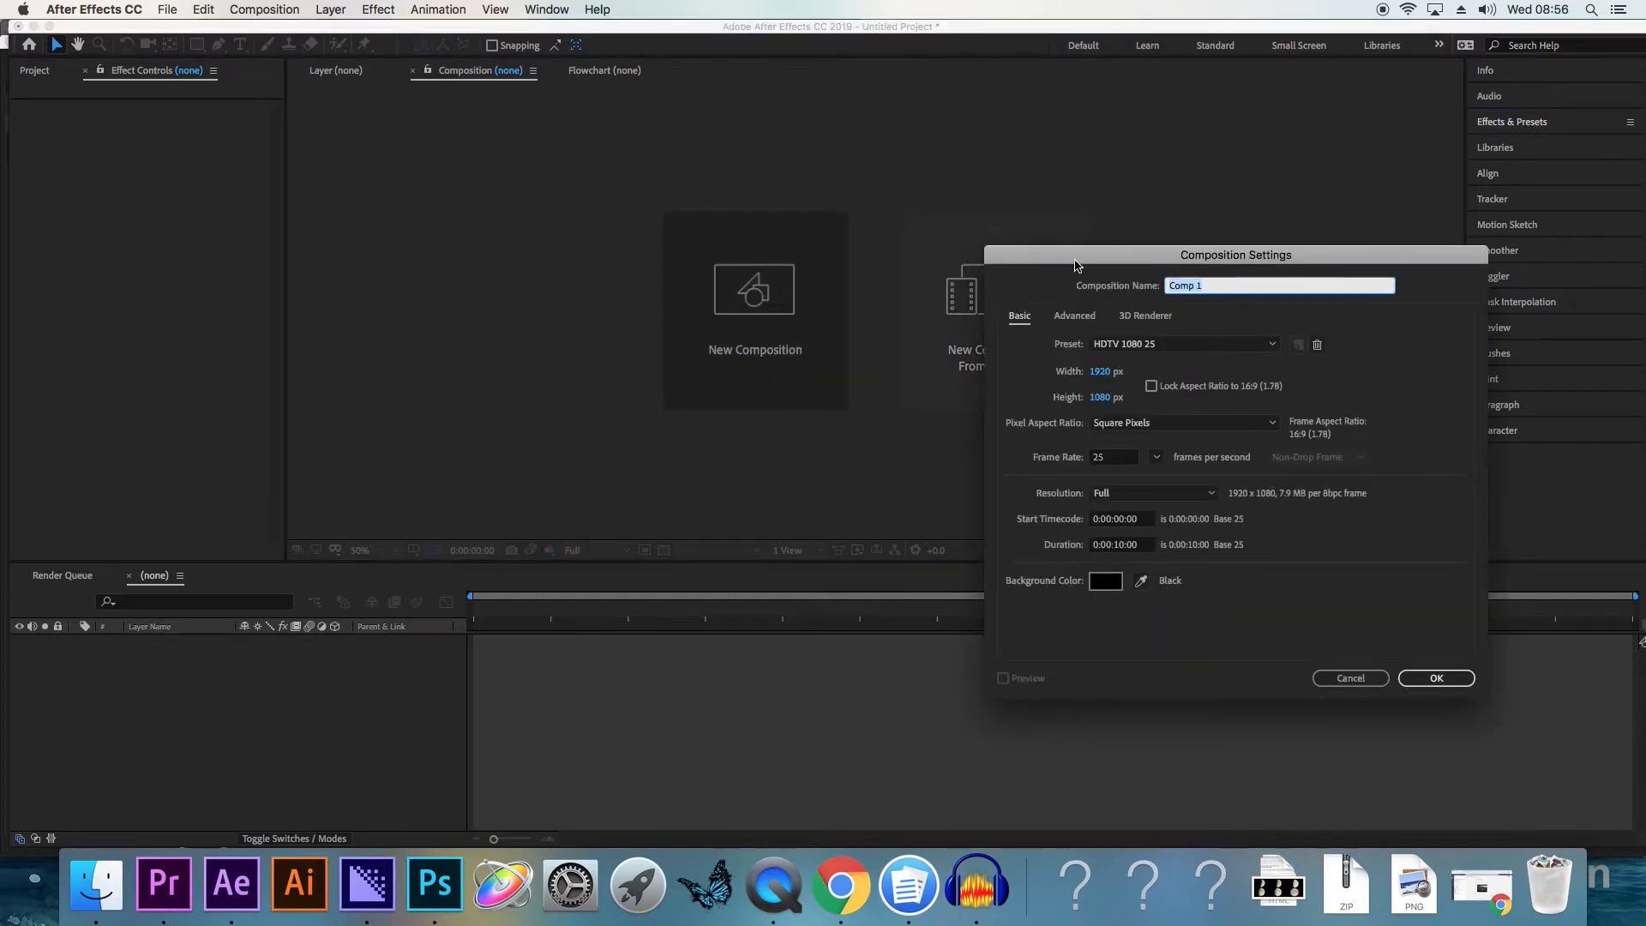
Create a 1920 x 1080 px, 25 fps, 10-second composition and add a comp-sized black solid layer to it
{"action": "left_click_drag", "start_coordinate": [1069, 255], "coordinate": [588, 167]}
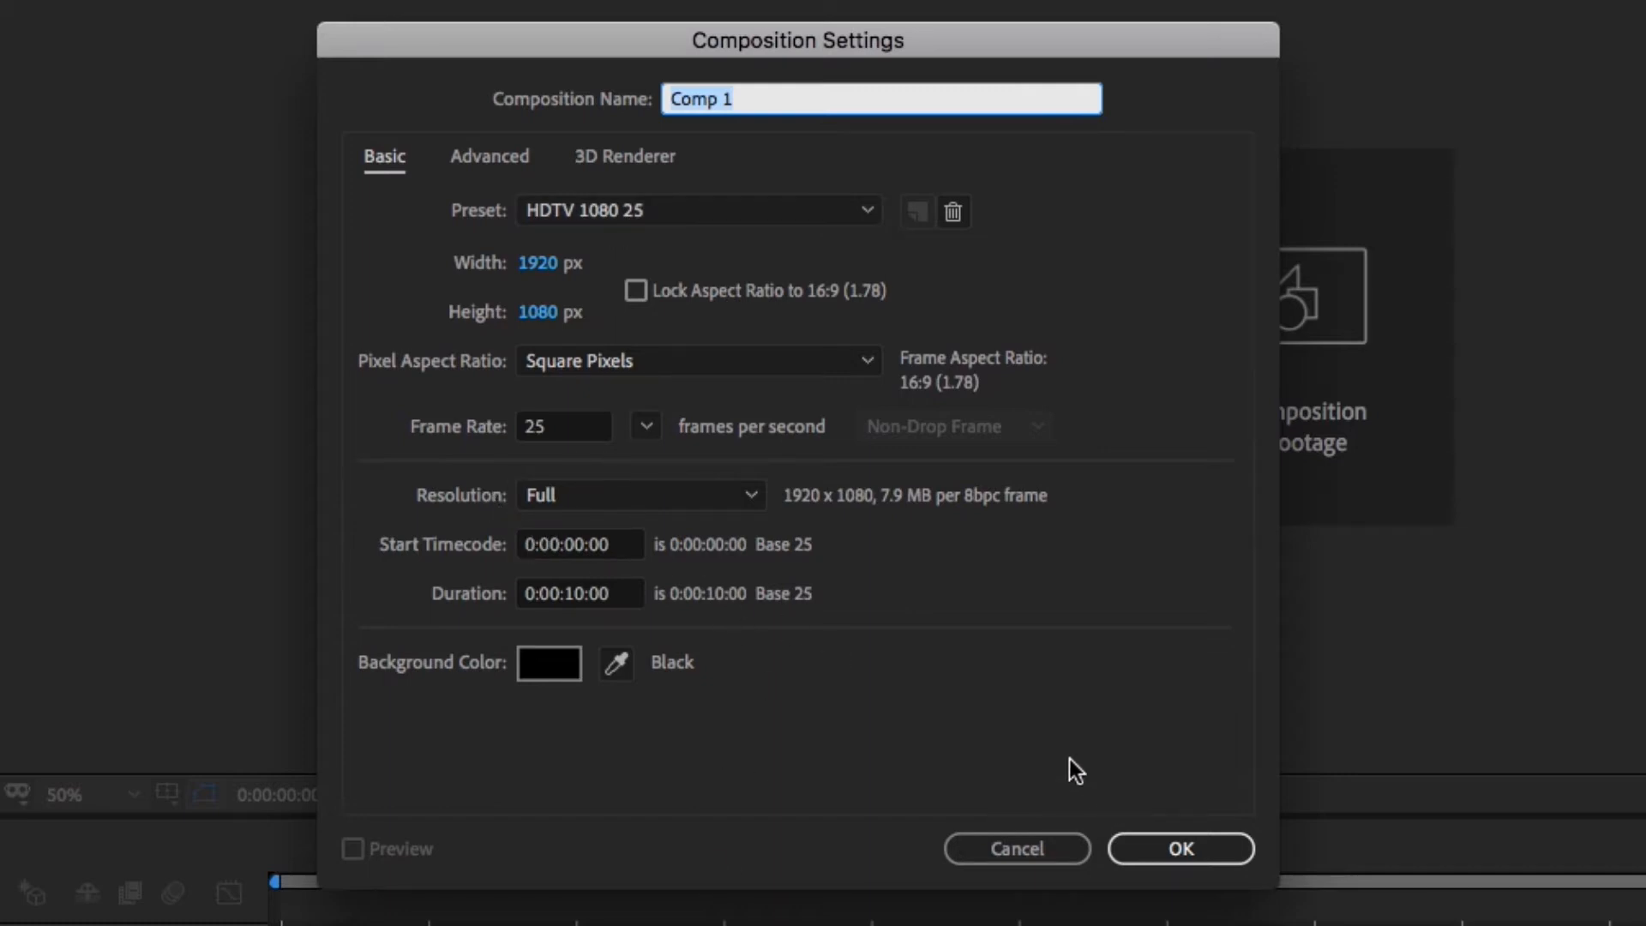
{"action": "left_click", "coordinate": [1154, 846]}
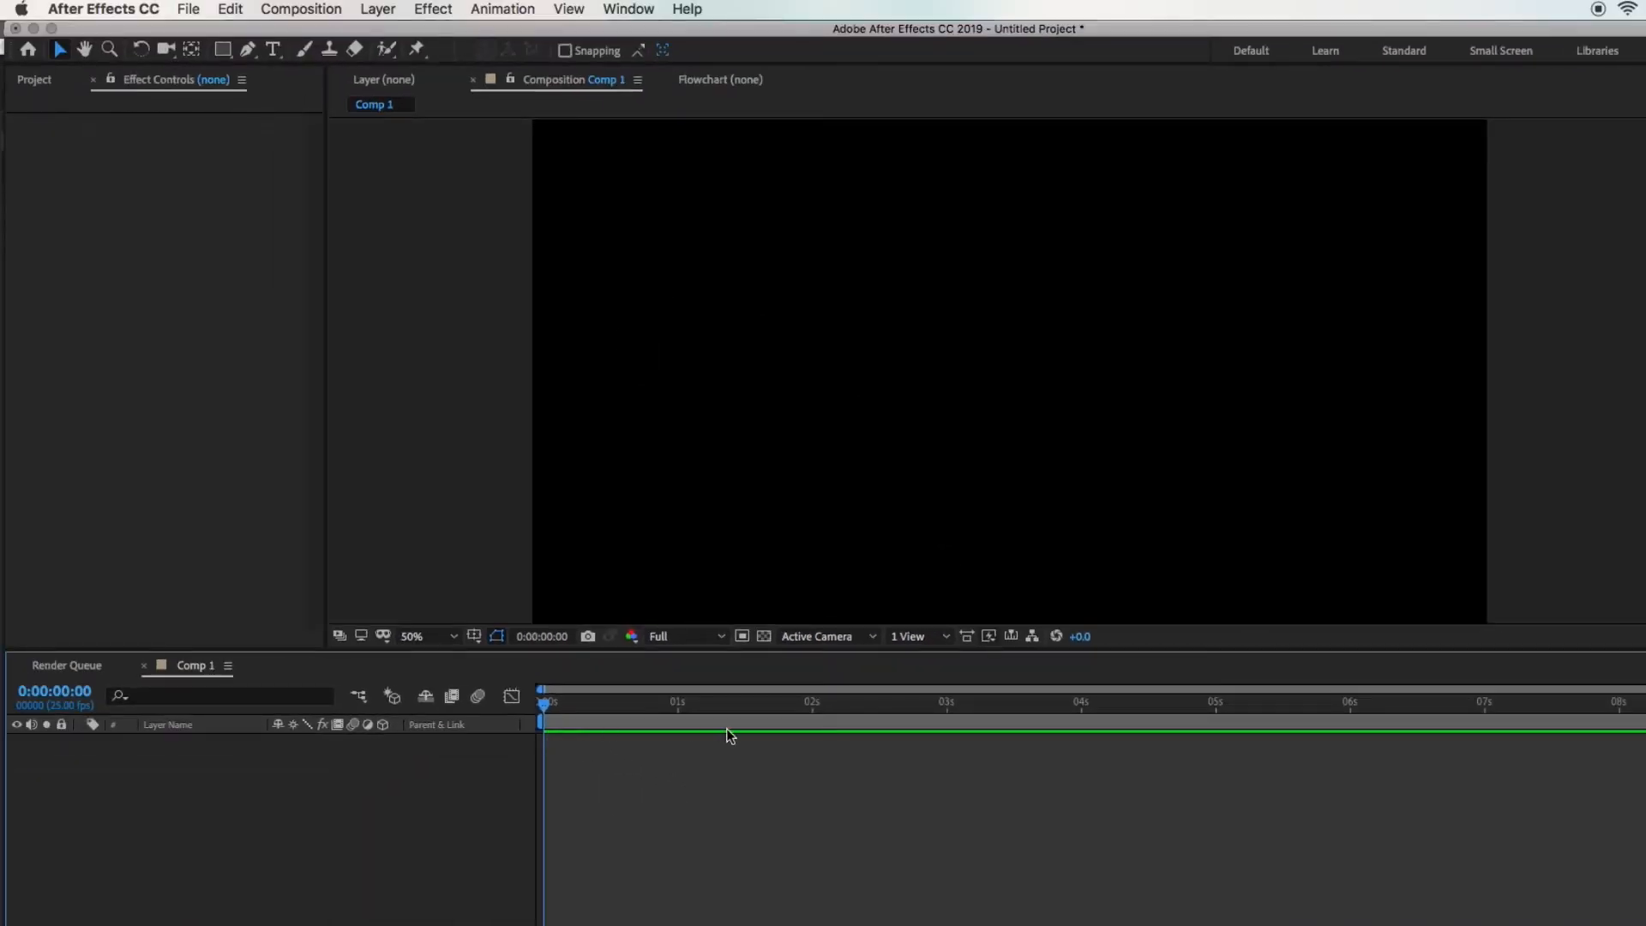
{"action": "right_click", "coordinate": [750, 751]}
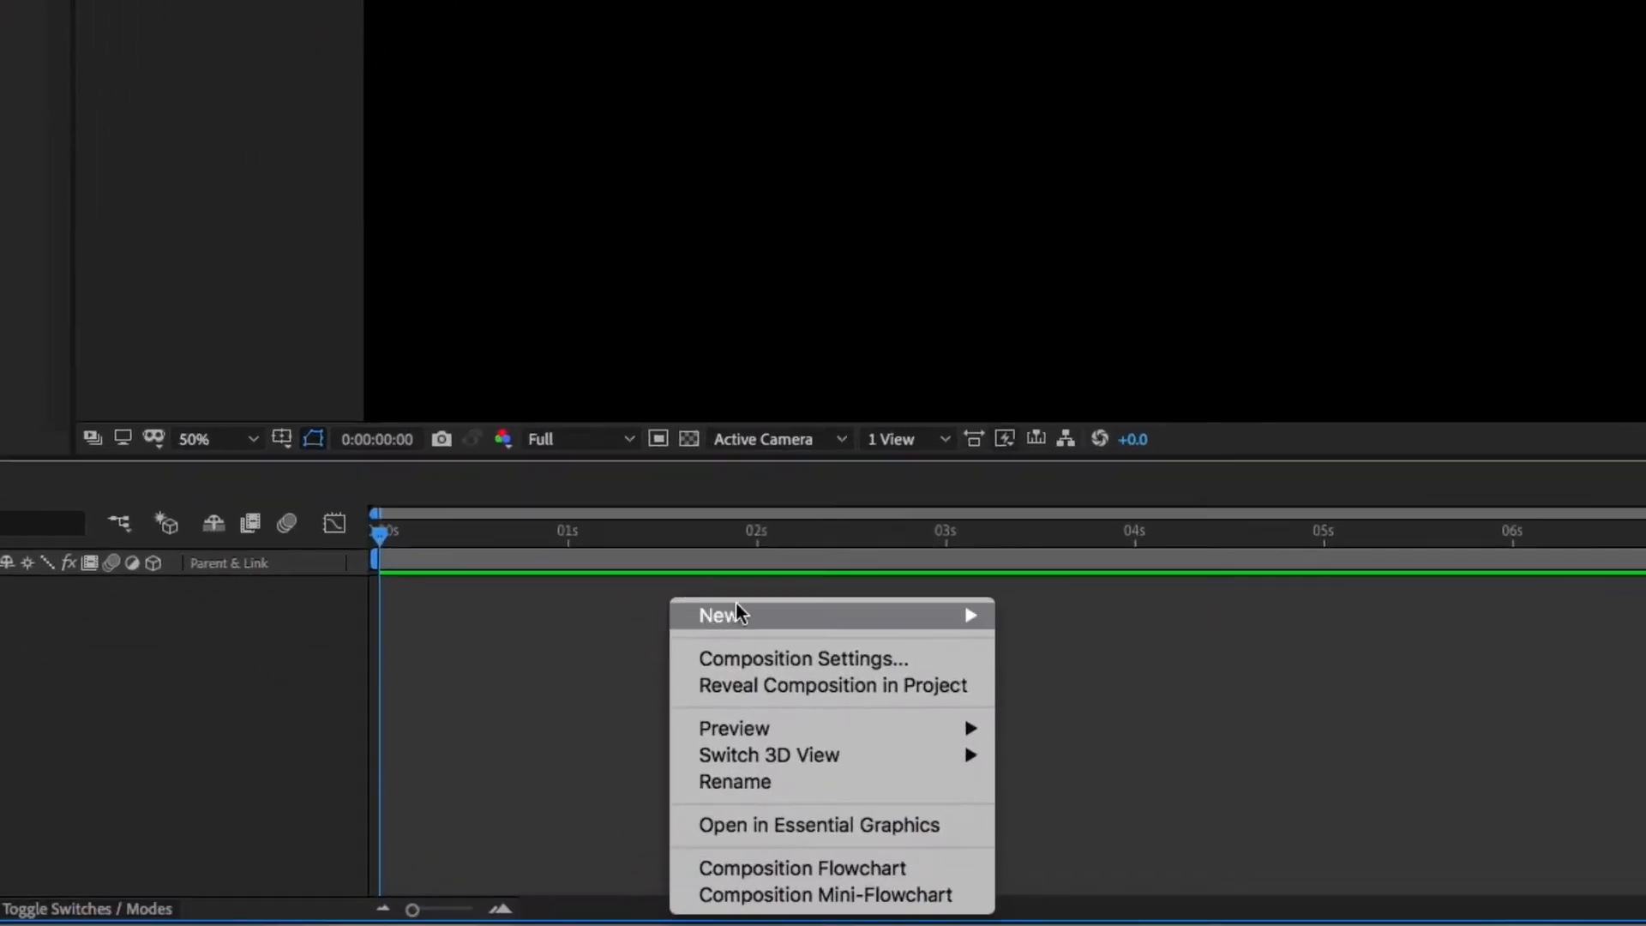
{"action": "mouse_move", "coordinate": [798, 758]}
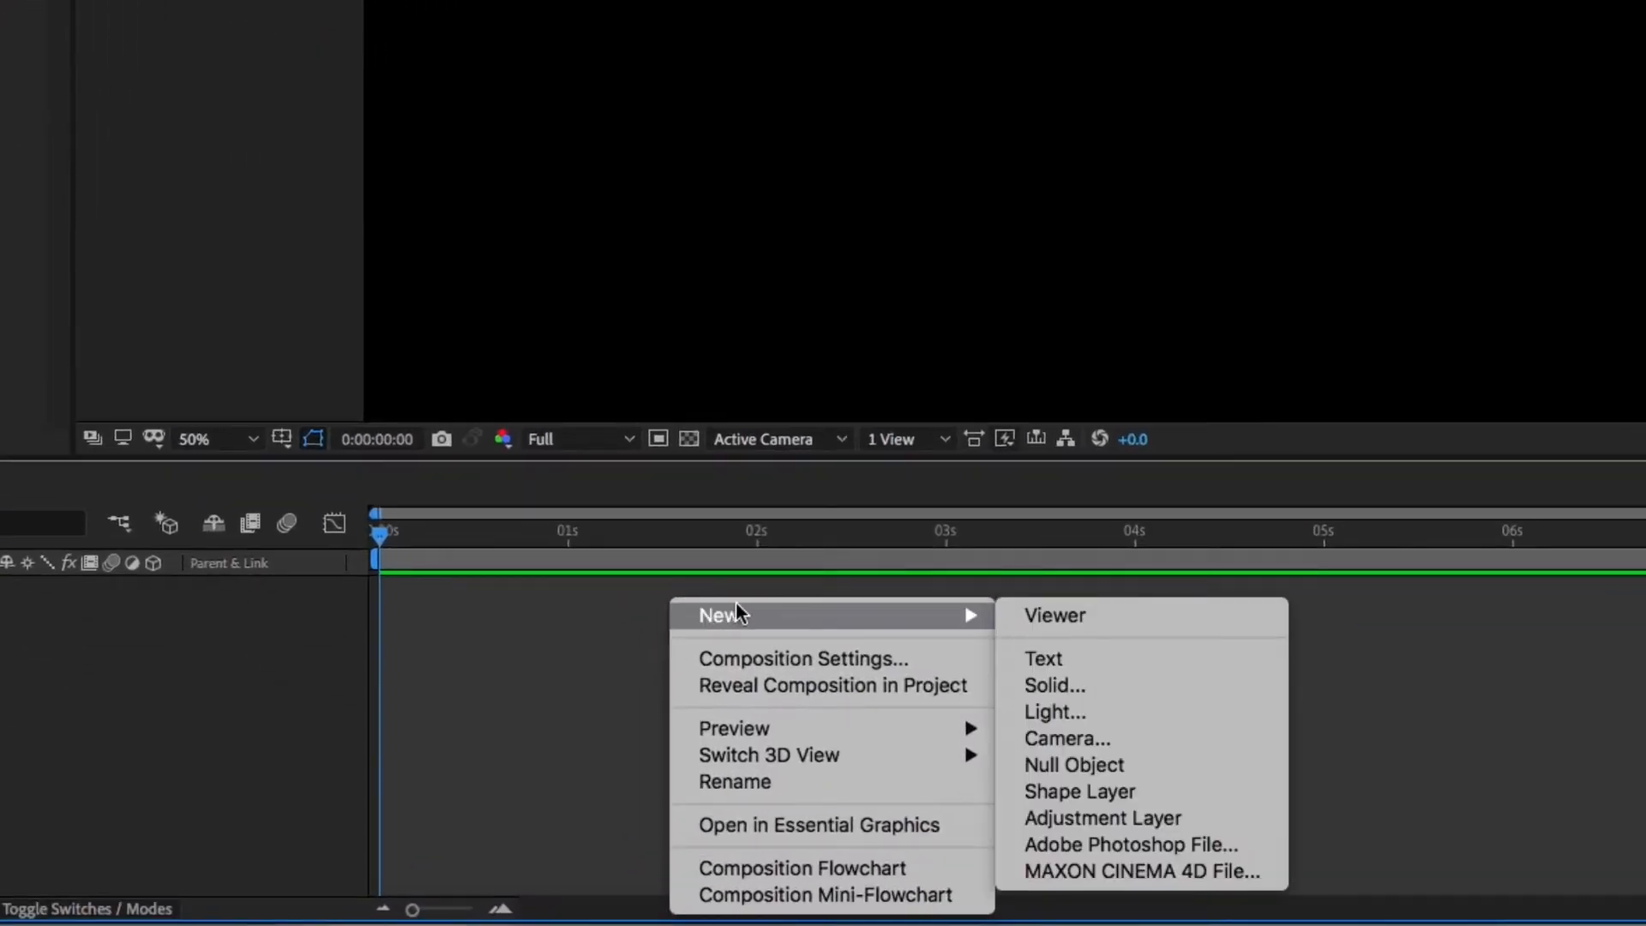
{"action": "left_click", "coordinate": [1070, 684]}
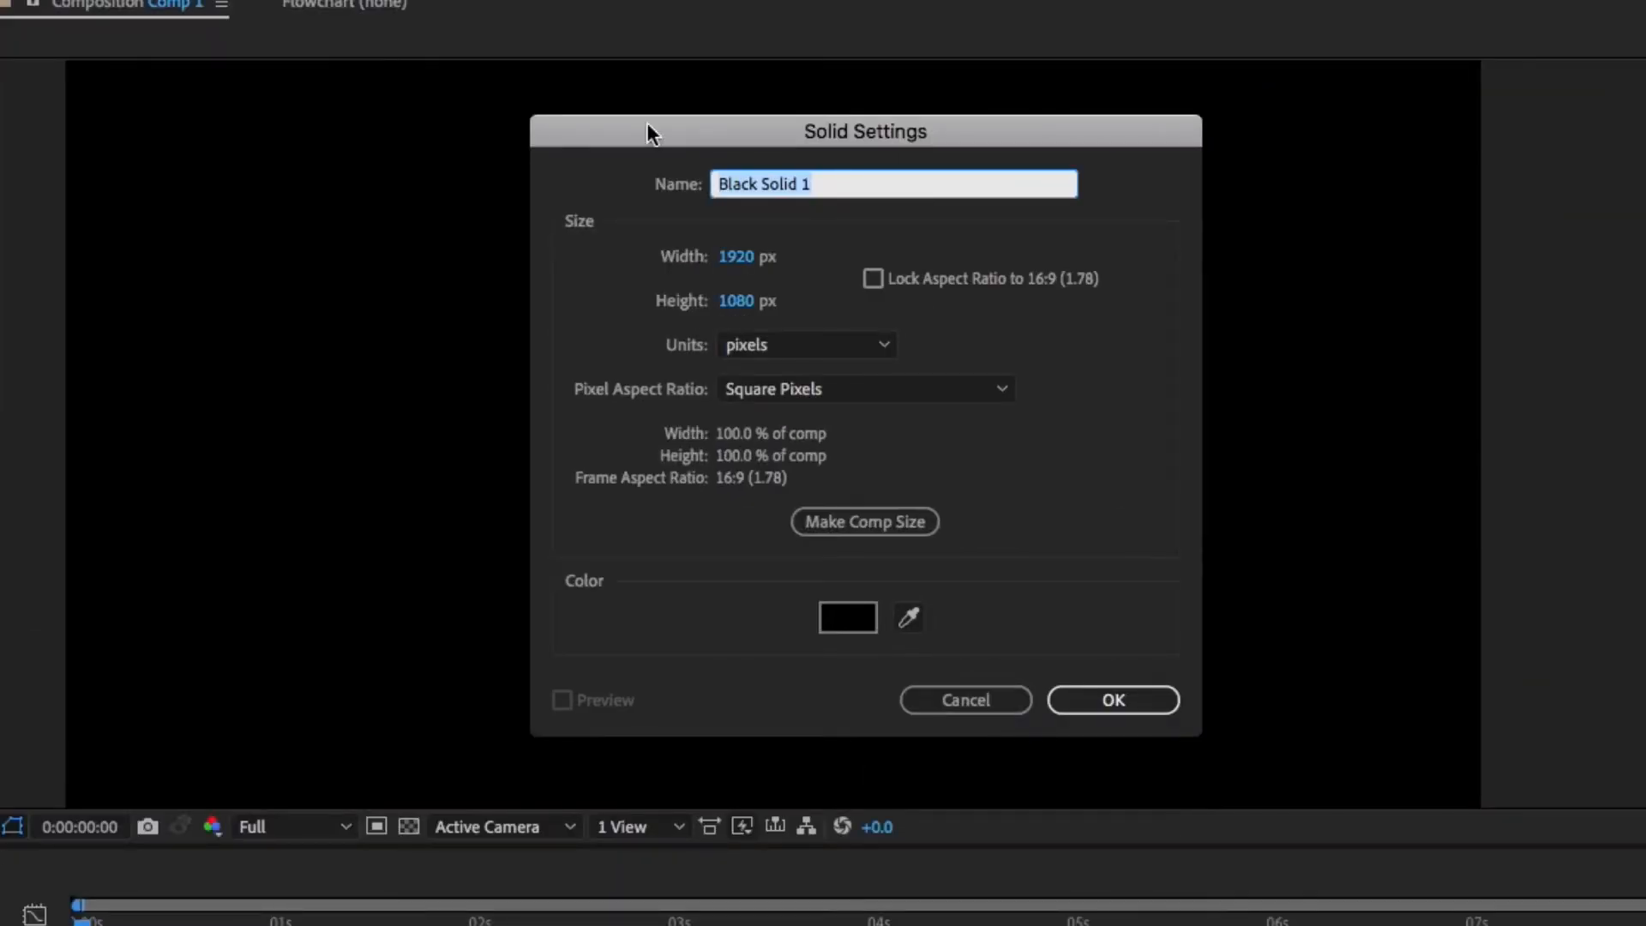
{"action": "left_click_drag", "start_coordinate": [641, 137], "coordinate": [380, 126]}
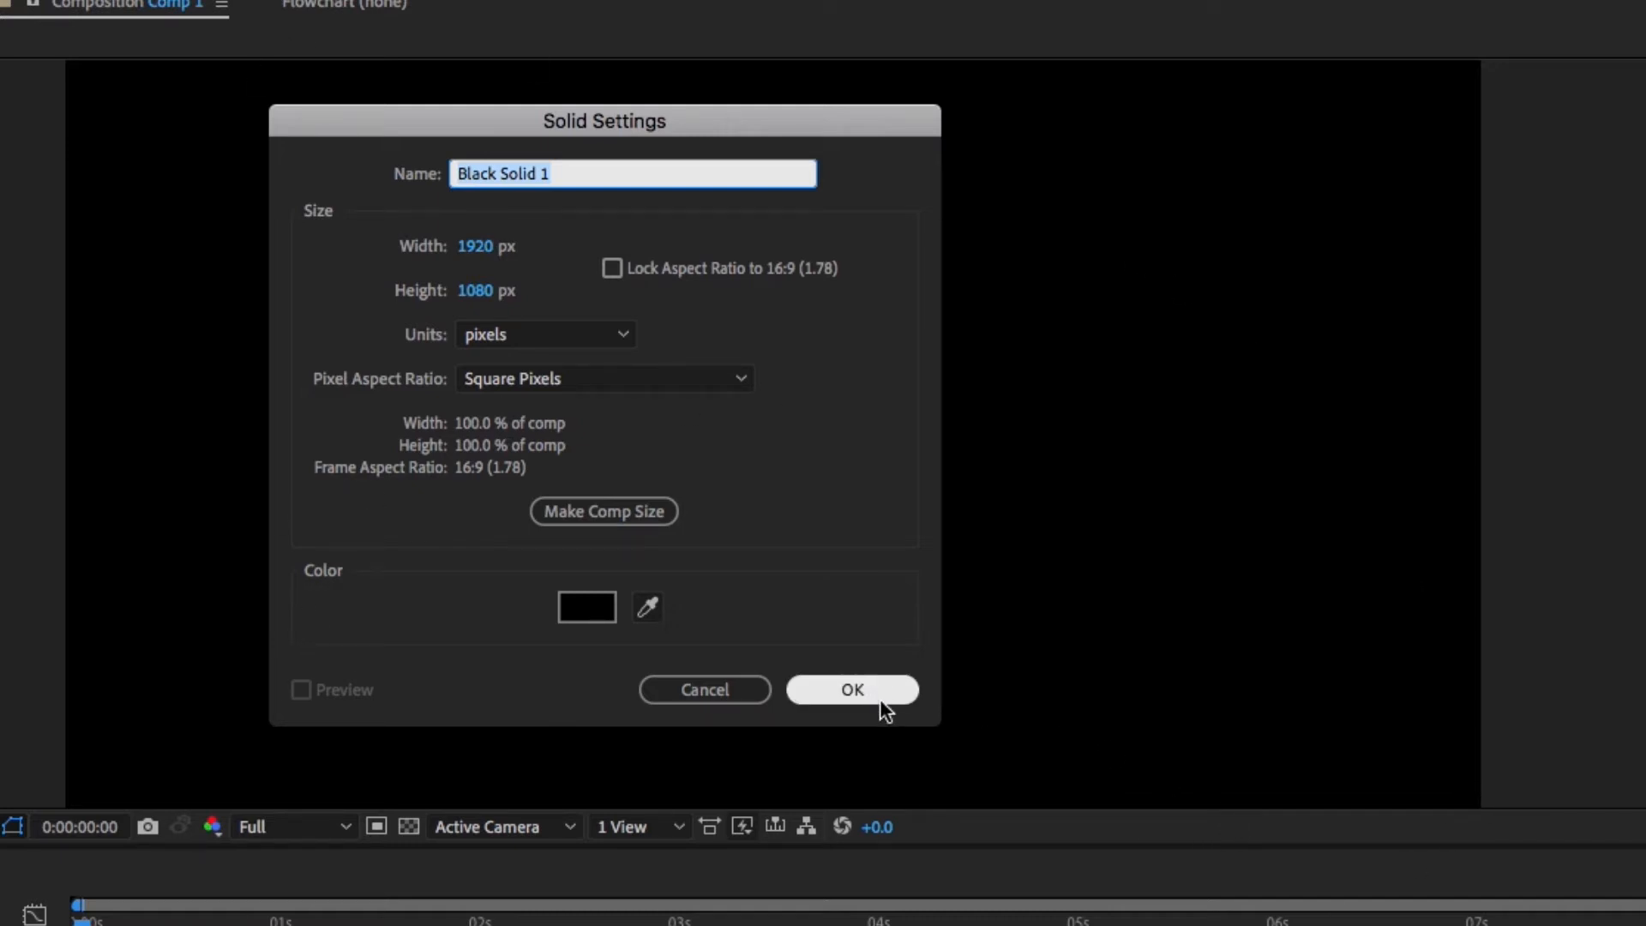
{"action": "left_click", "coordinate": [849, 697]}
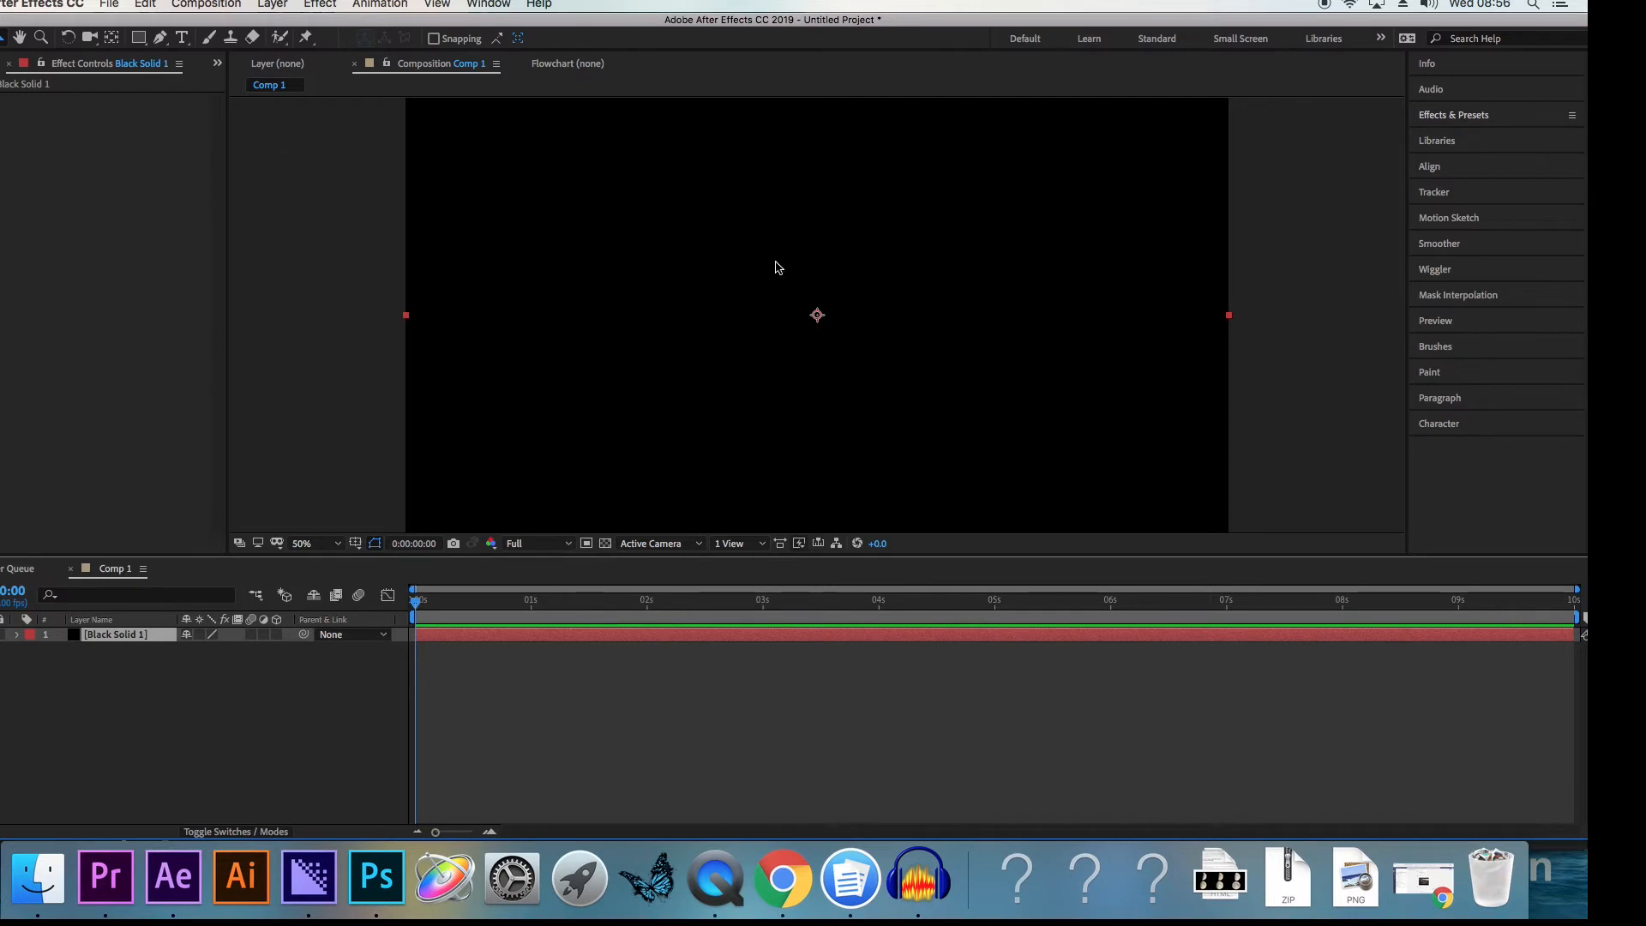
Search the effects for "part" and apply CC Particle World to the black solid layer
{"action": "left_click", "coordinate": [1458, 117]}
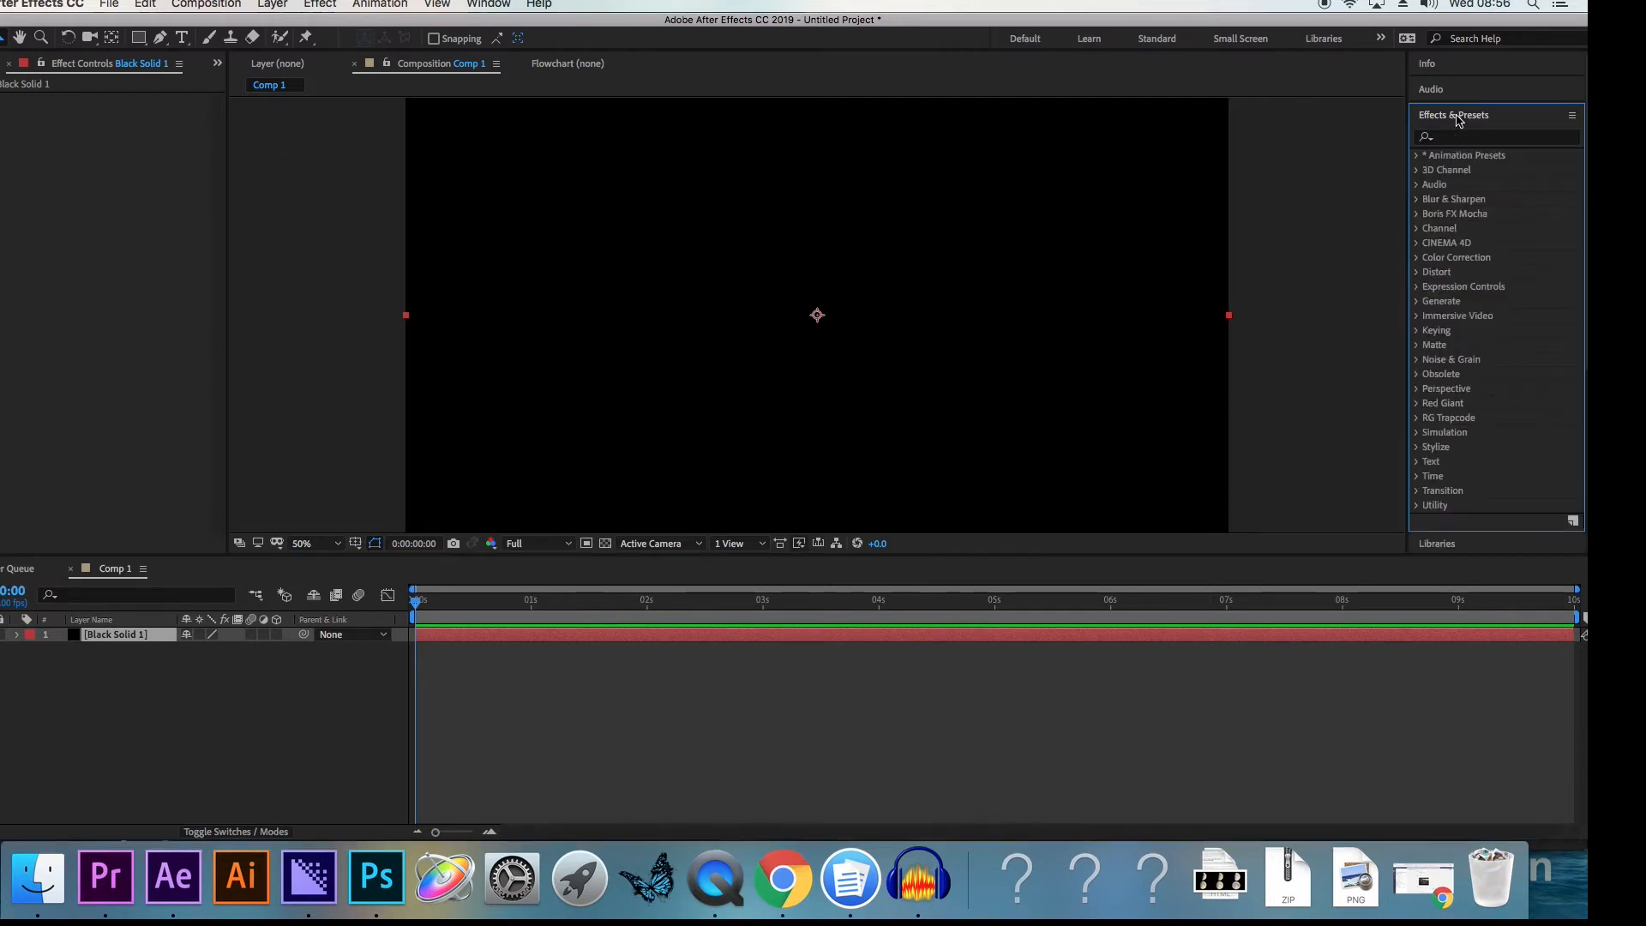
{"action": "scroll", "coordinate": [1454, 327], "scroll_direction": "down", "scroll_amount": 2}
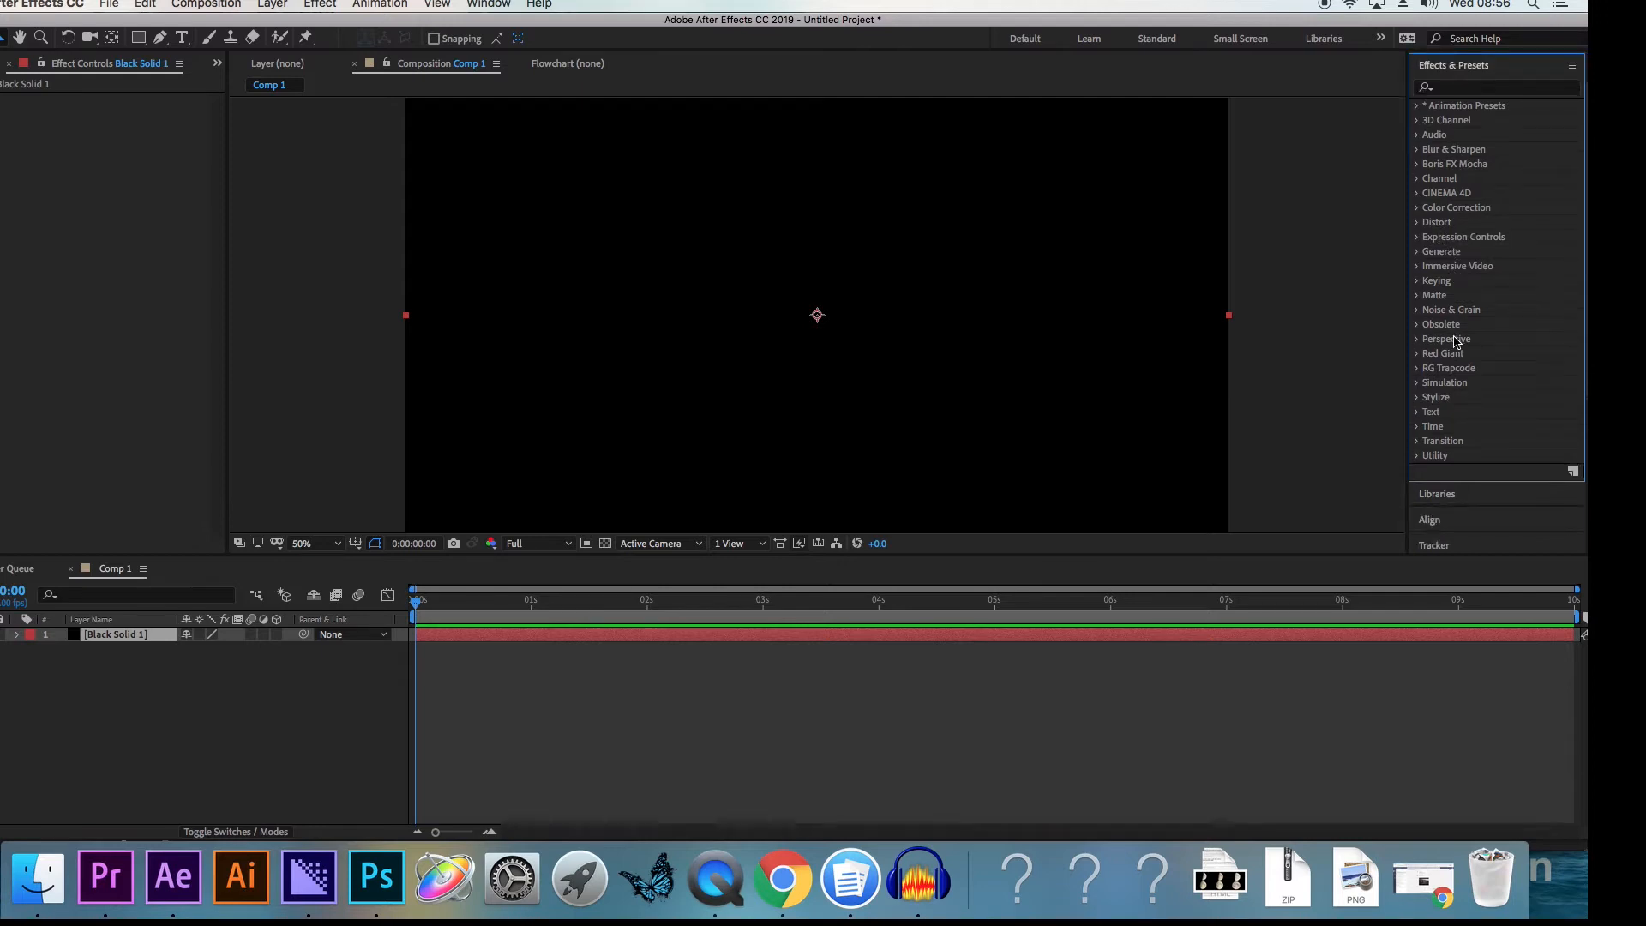
{"action": "scroll", "coordinate": [1486, 122], "scroll_direction": "up", "scroll_amount": 2}
{"action": "left_click", "coordinate": [1464, 139]}
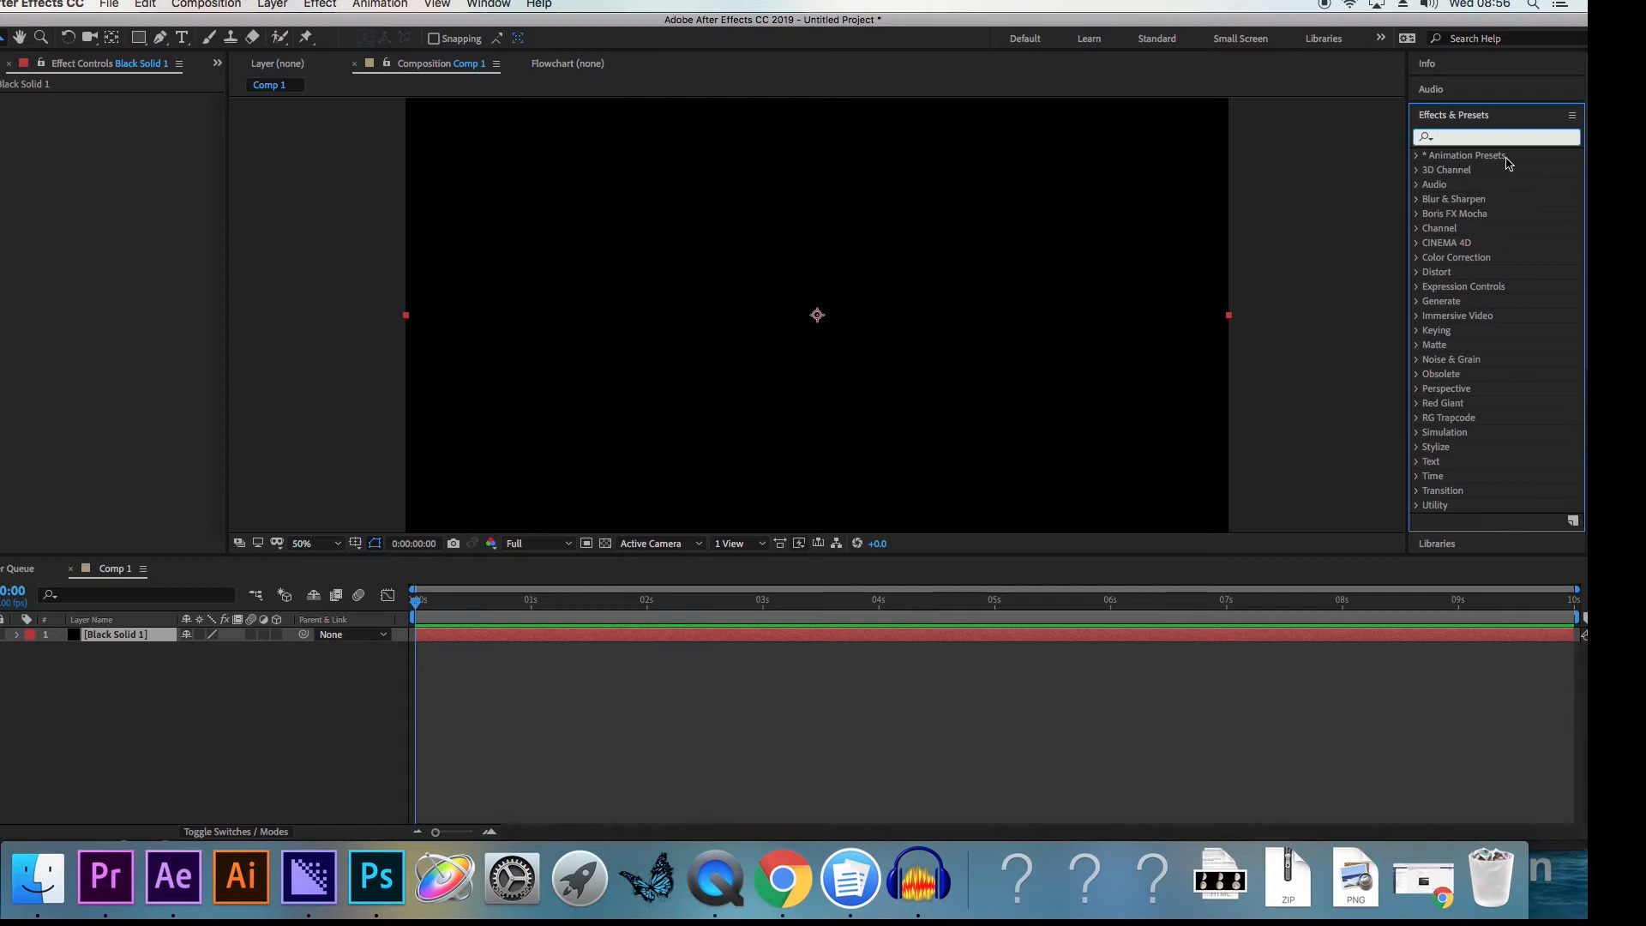
{"action": "type", "text": "part"}
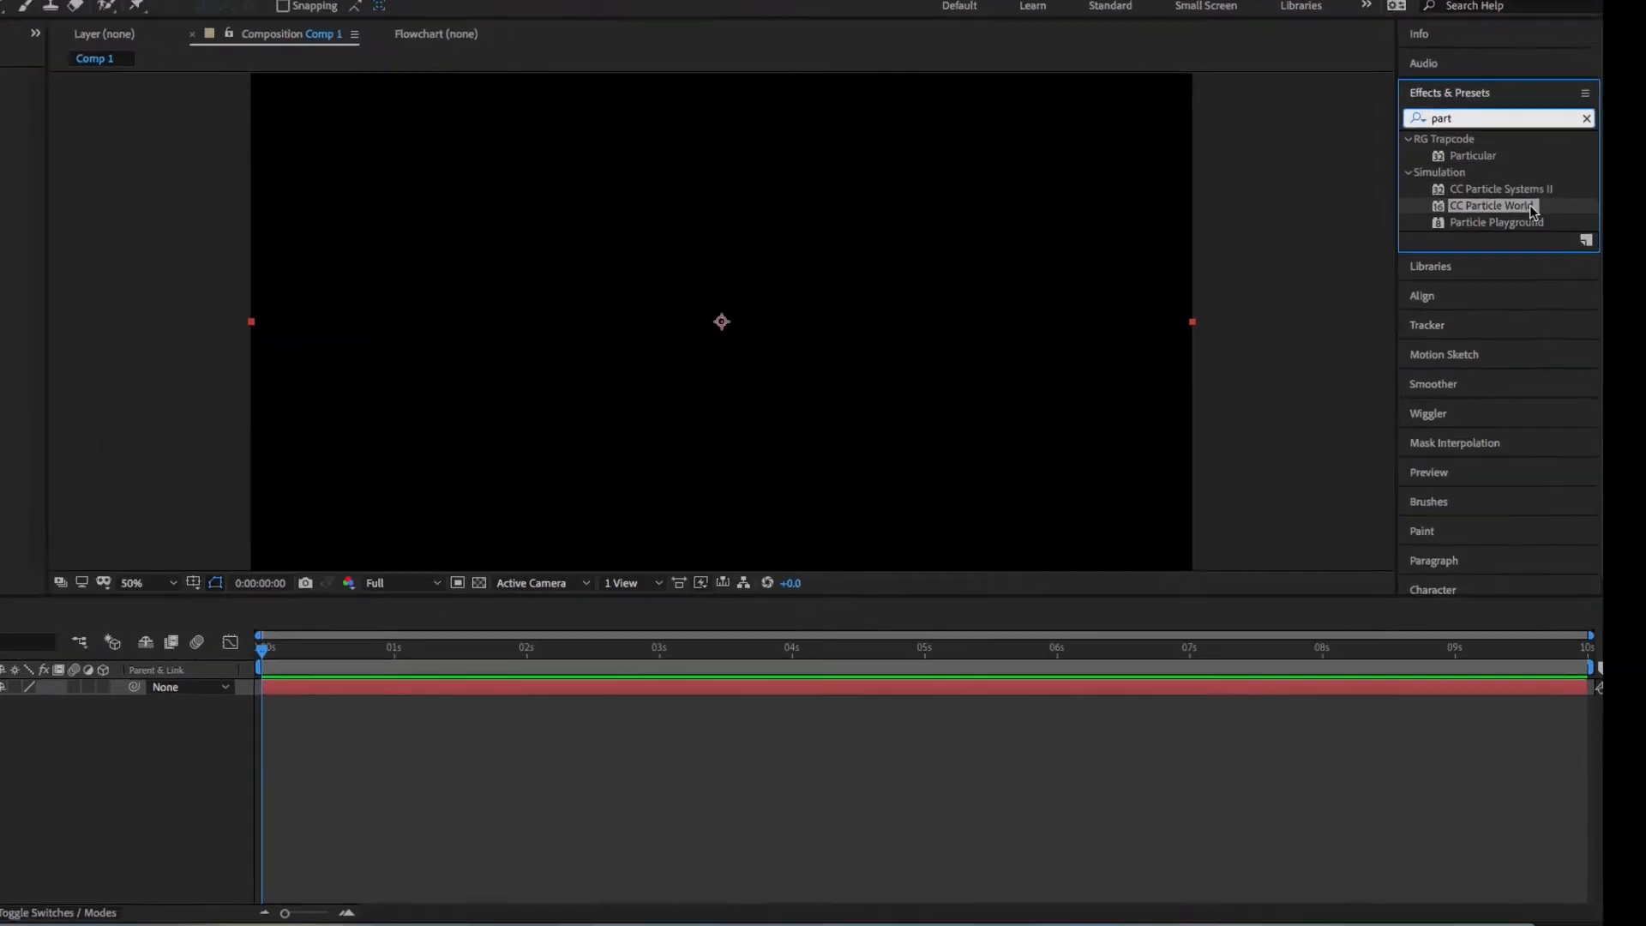
{"action": "left_click", "coordinate": [1532, 188]}
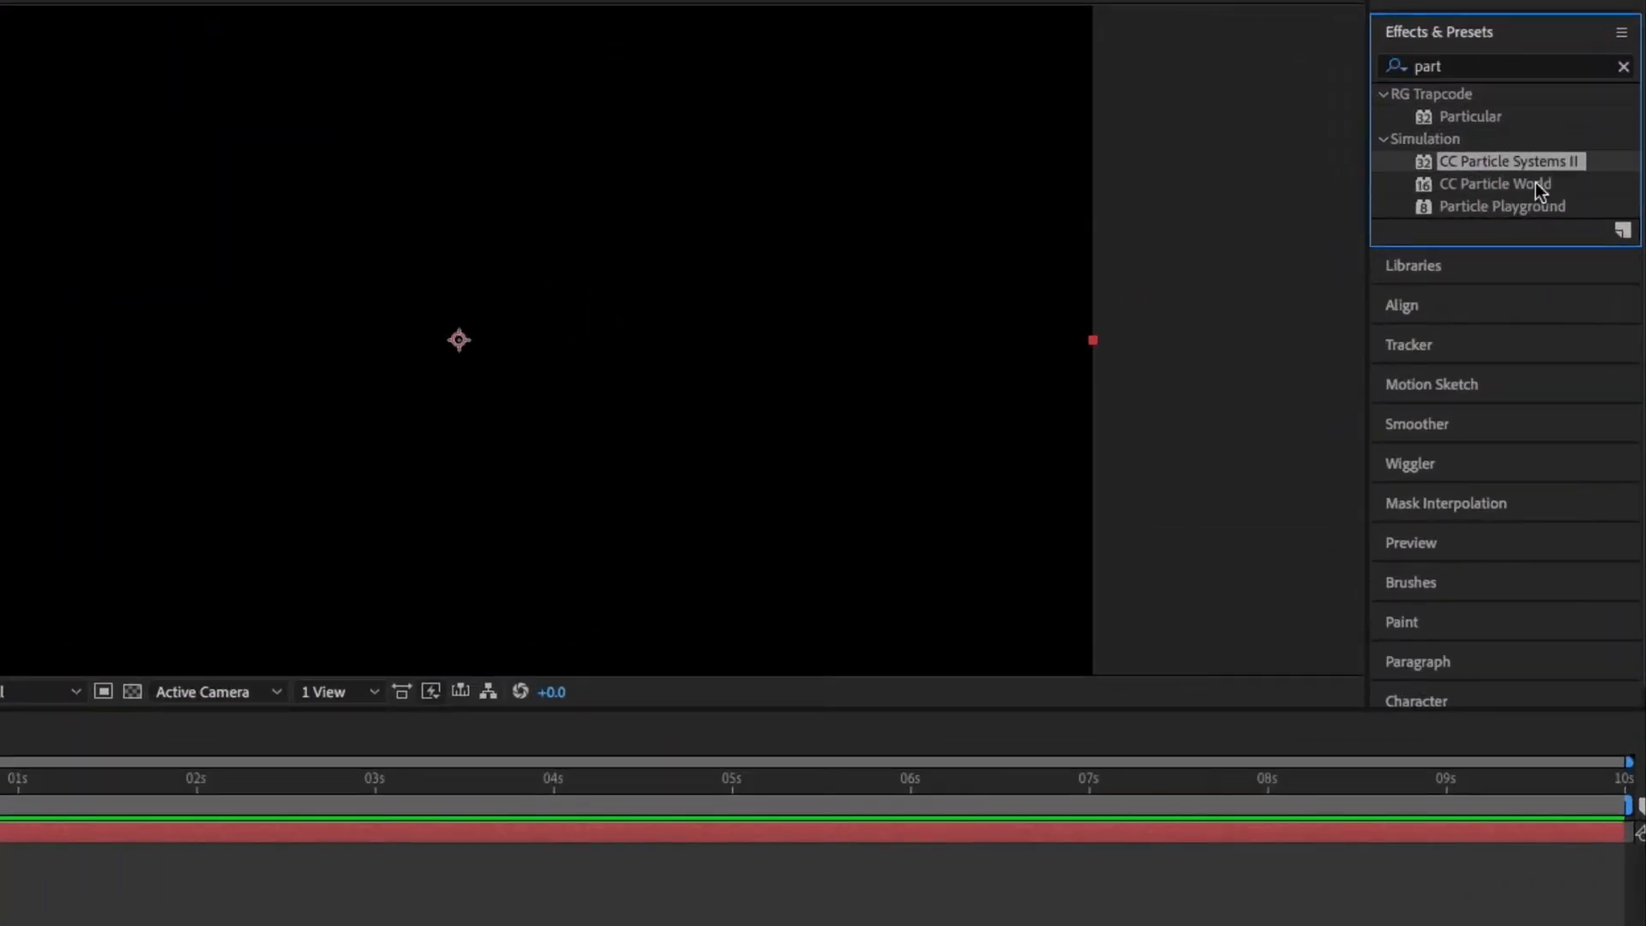
{"action": "left_click", "coordinate": [1544, 187]}
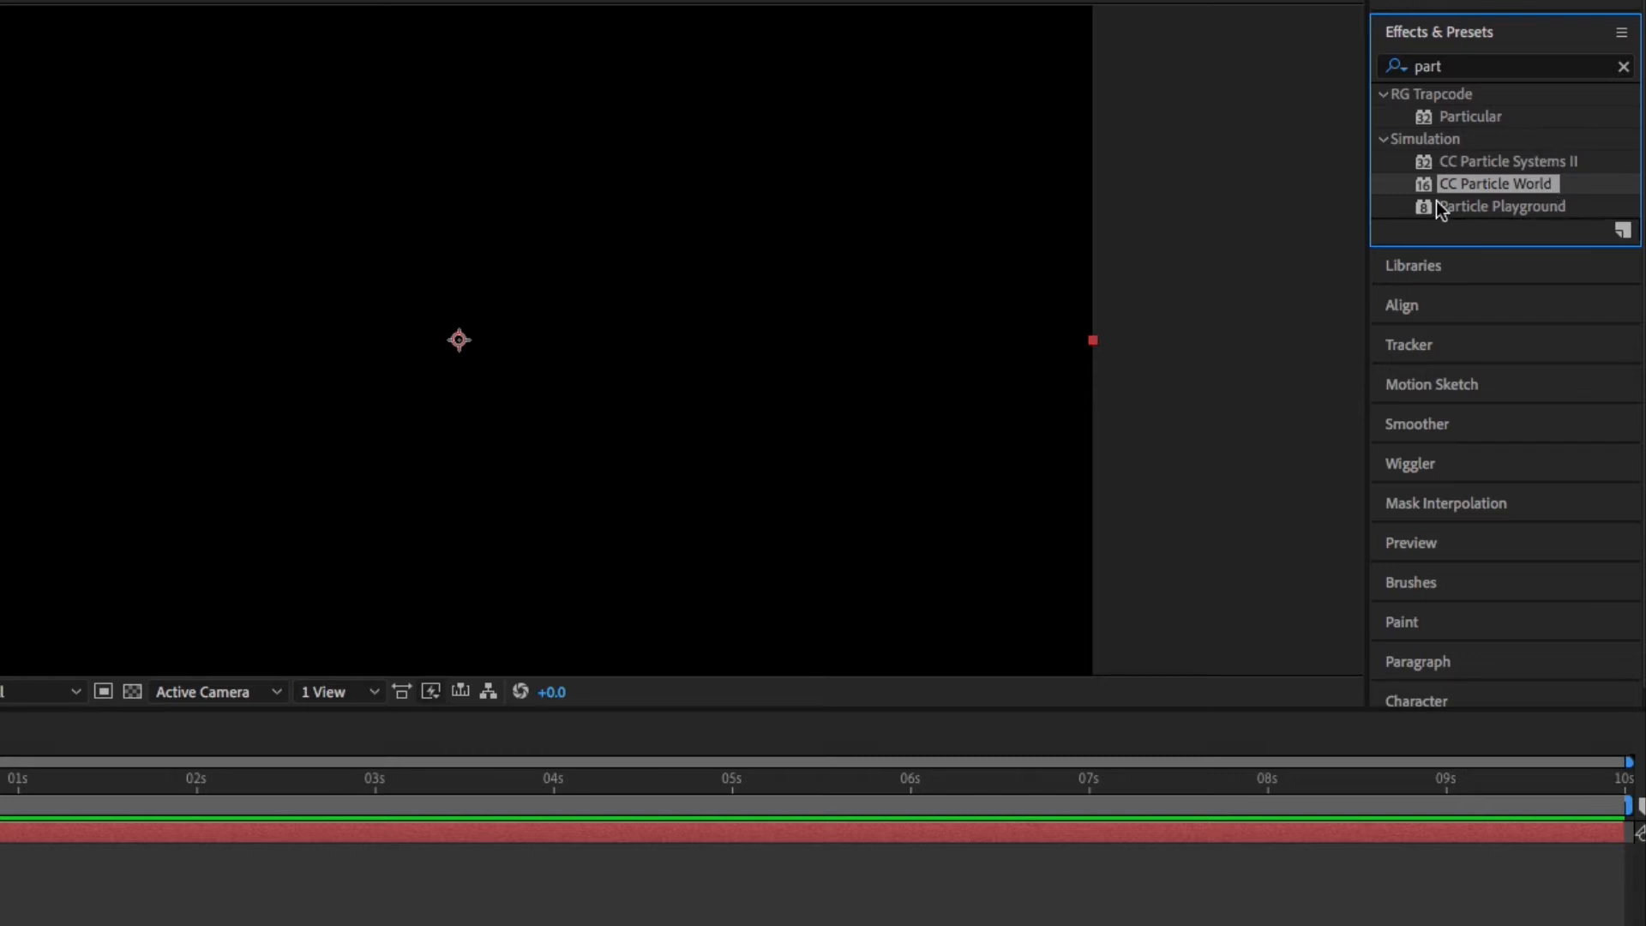
{"action": "left_click_drag", "start_coordinate": [1521, 181], "coordinate": [240, 832]}
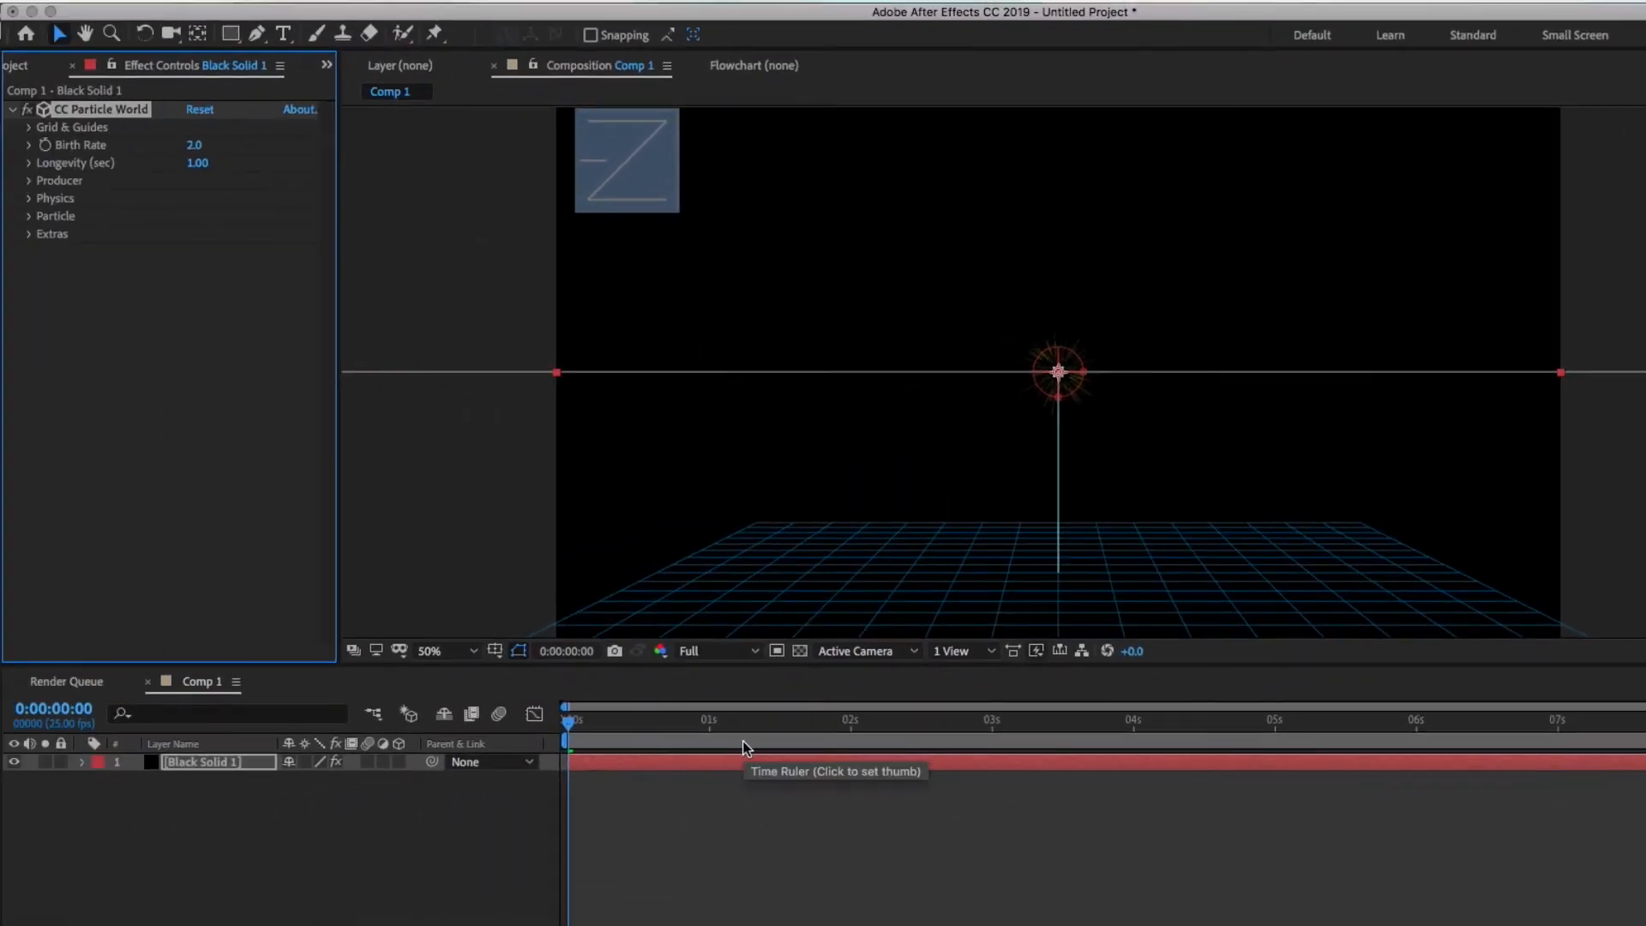
Turn off the Grid and Horizon guides of CC Particle World and preview the default particle animation
{"action": "left_click", "coordinate": [27, 128]}
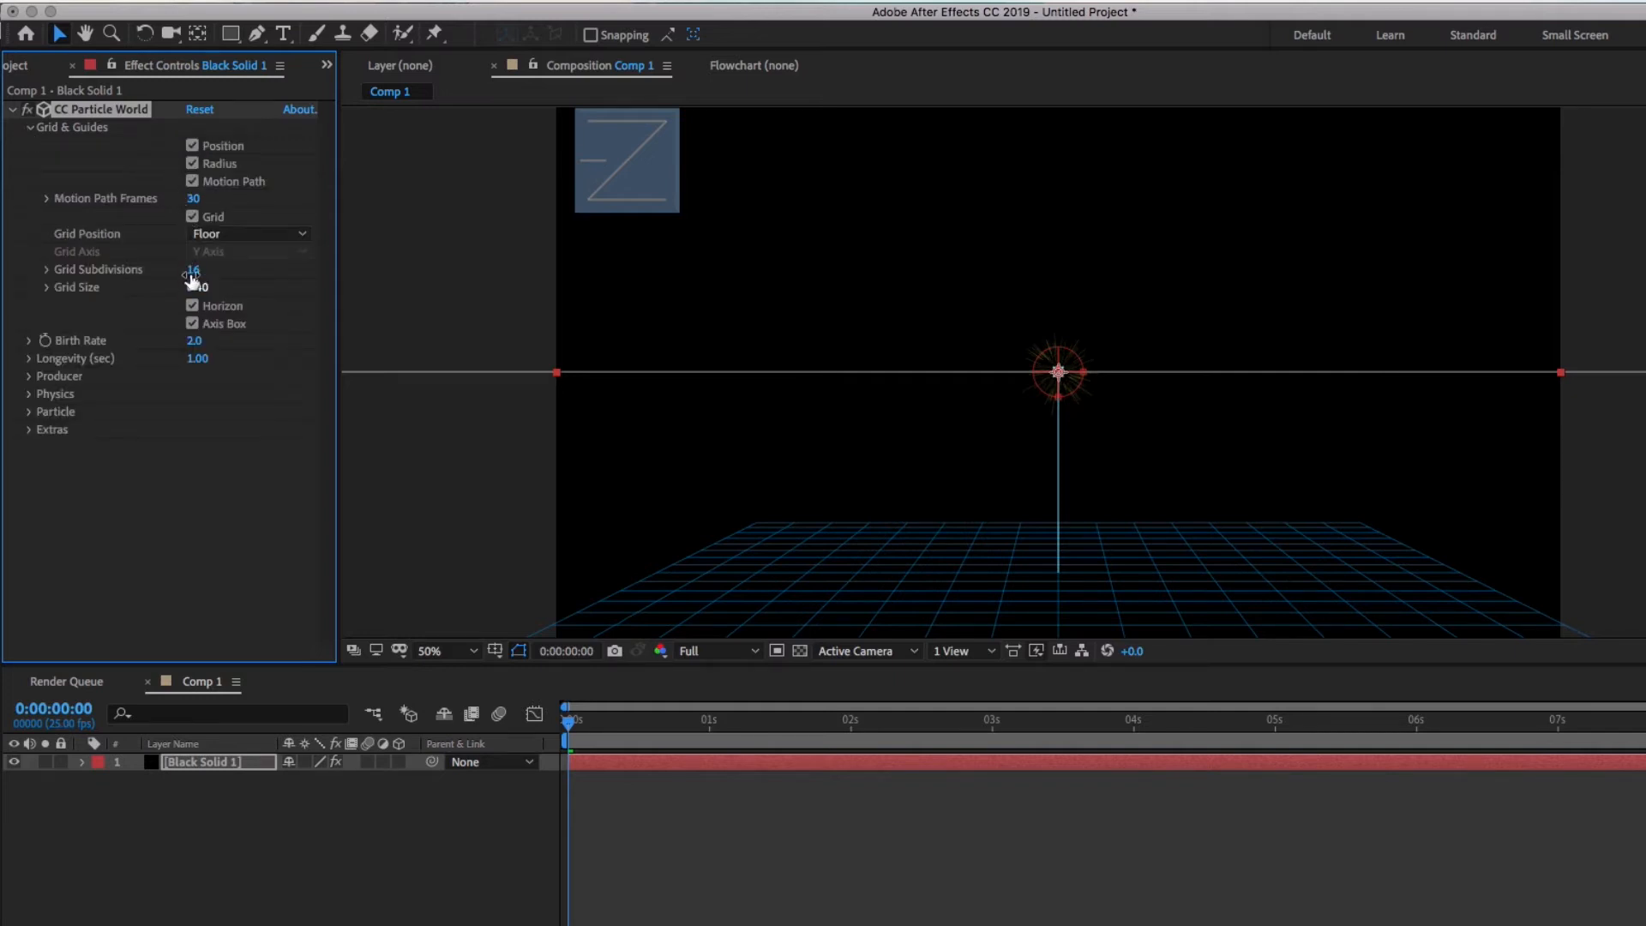
{"action": "left_click", "coordinate": [192, 217]}
{"action": "left_click", "coordinate": [192, 305]}
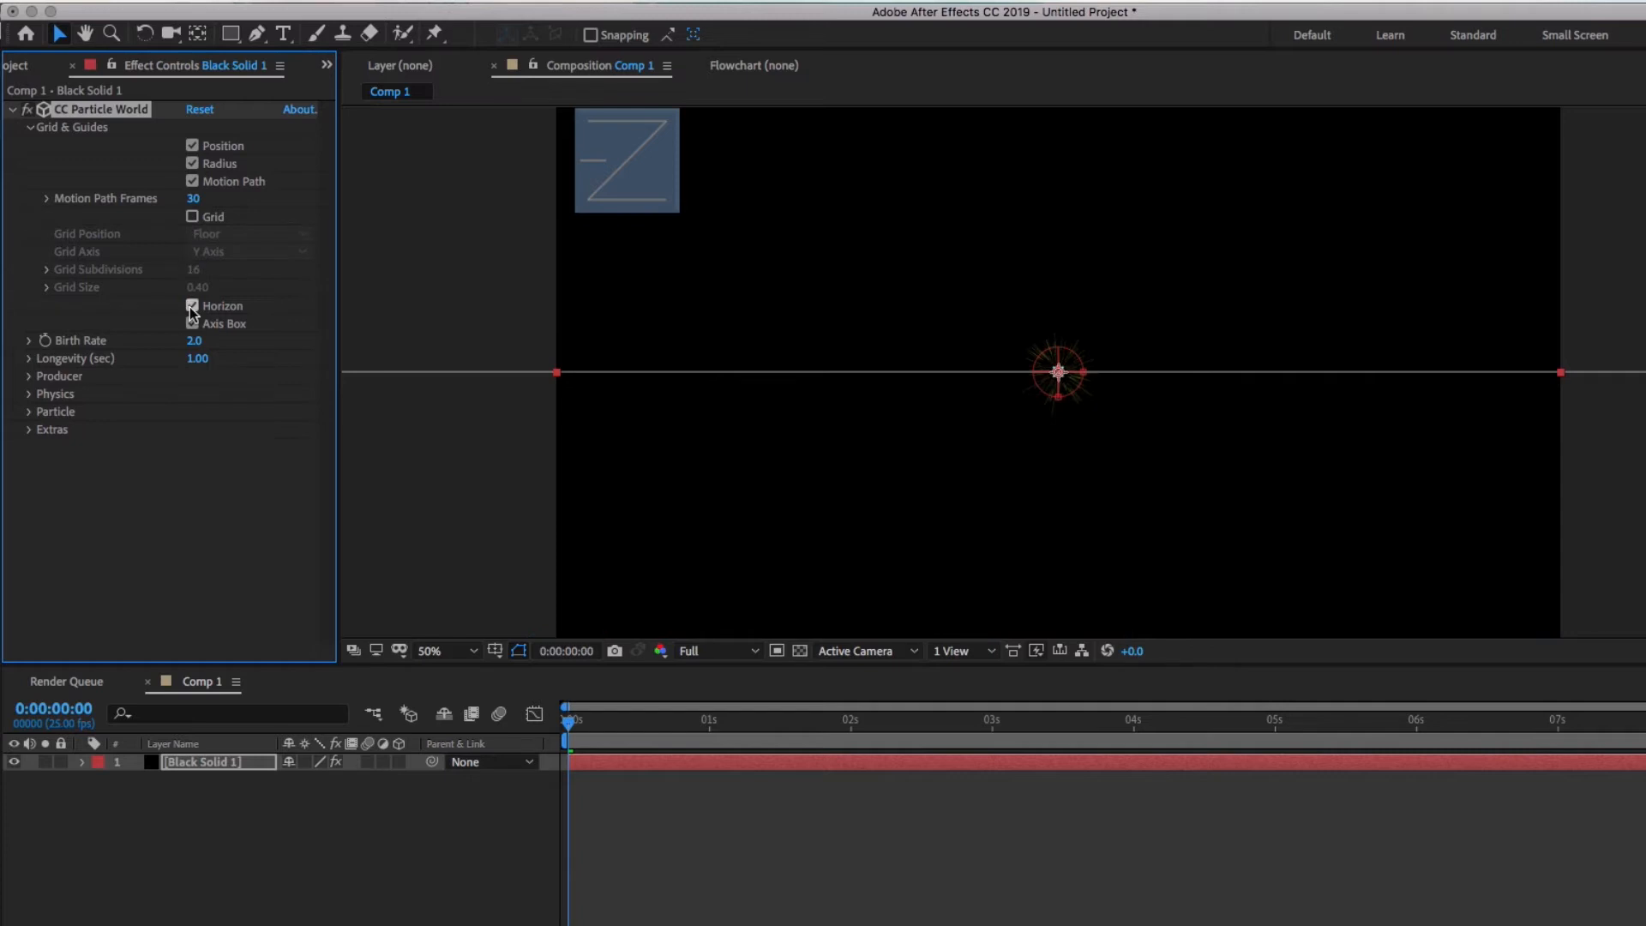
{"action": "left_click", "coordinate": [194, 332]}
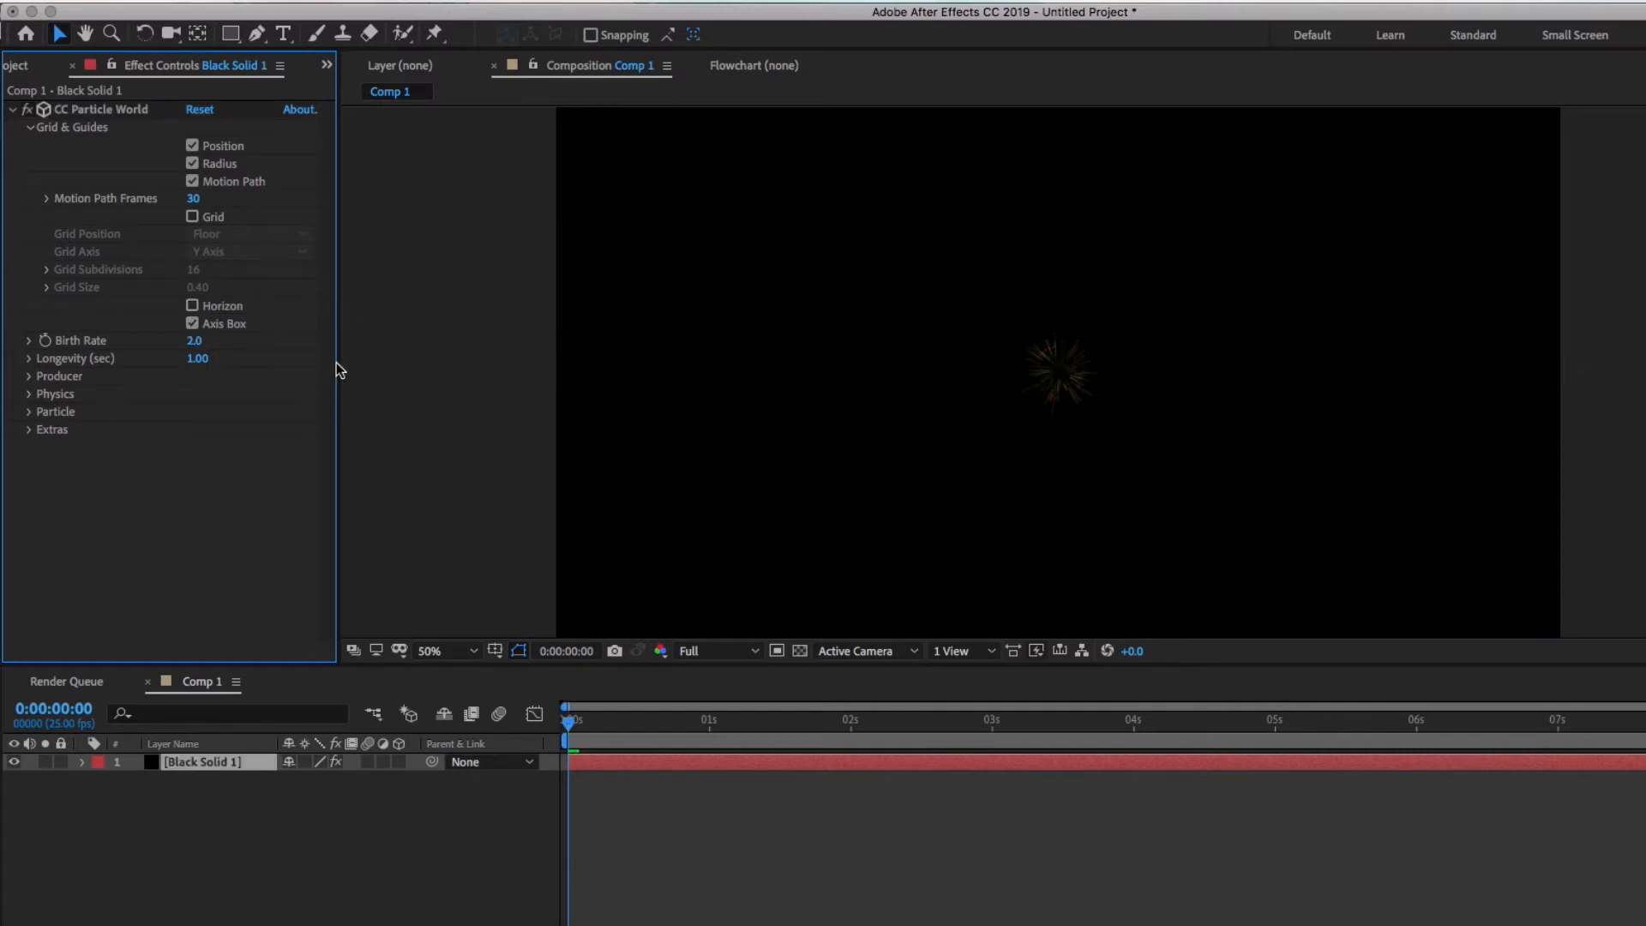
{"action": "key", "text": "space"}
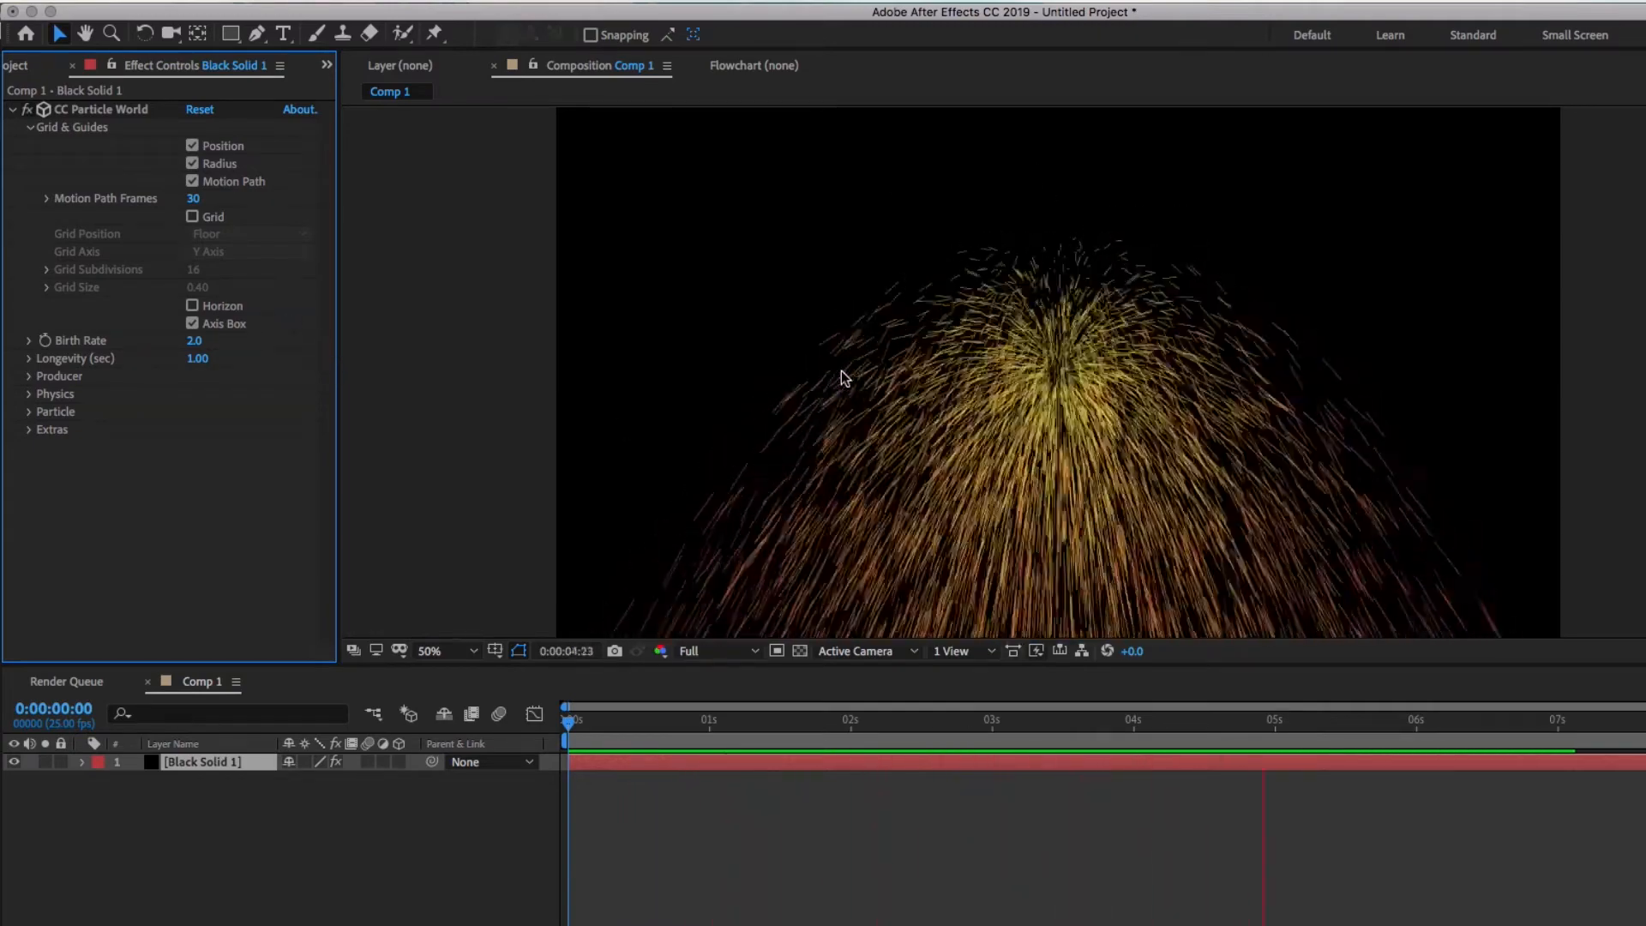
{"action": "key", "text": "space"}
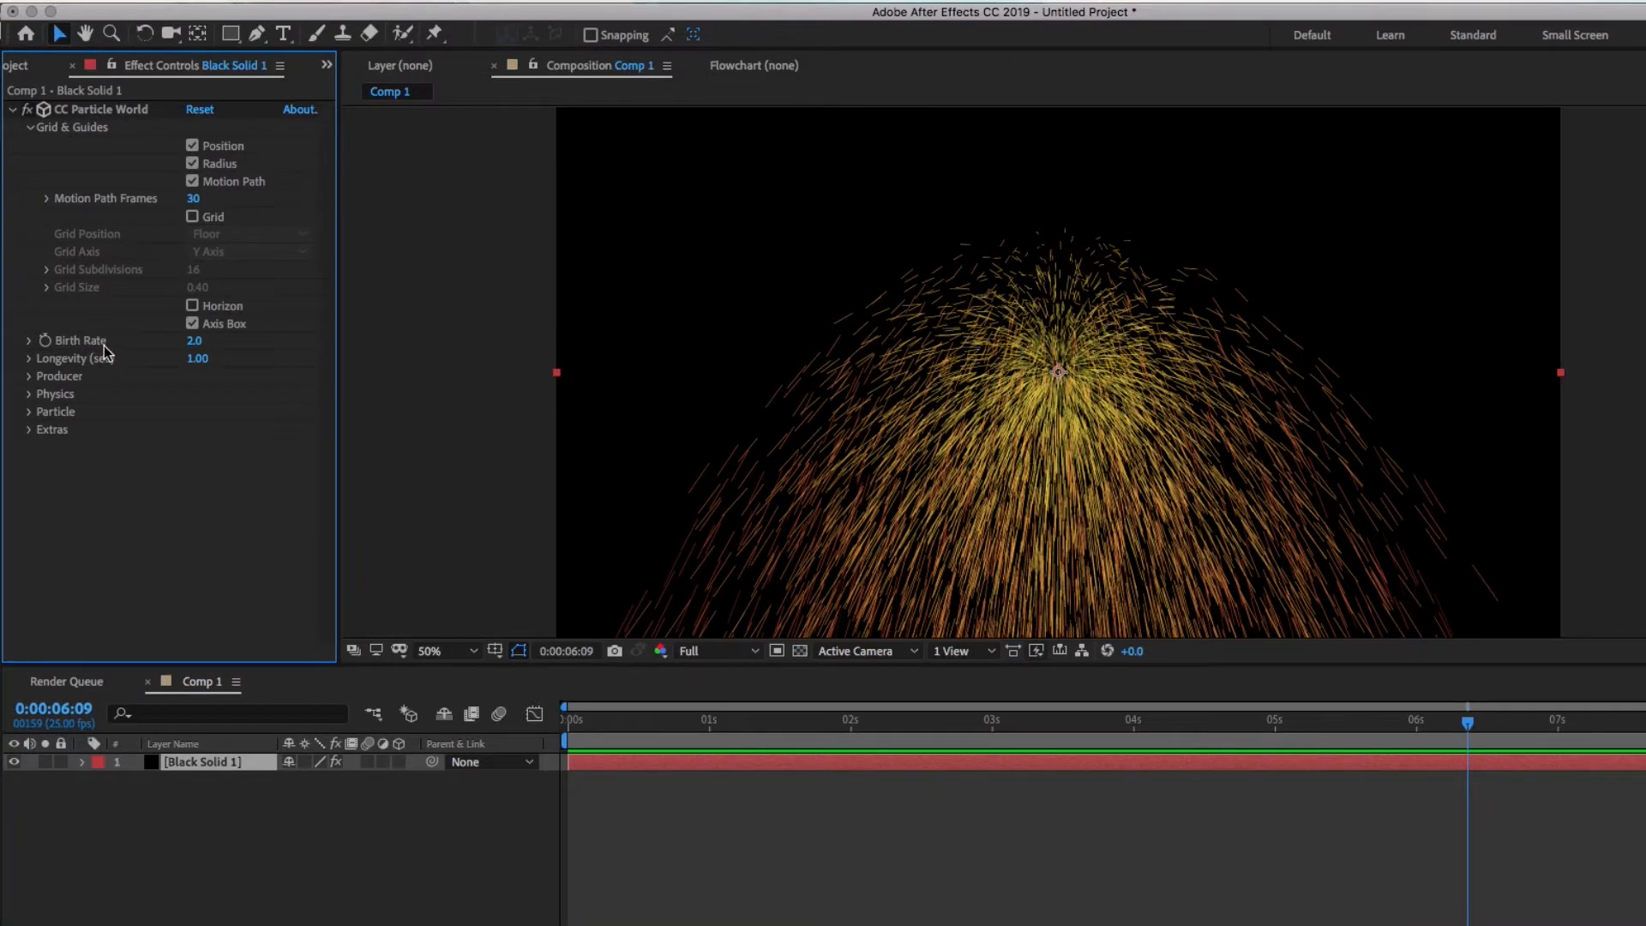
{"action": "left_click", "coordinate": [28, 128]}
Set the particles' Birth Color to light green and Death Color to dark blue, and preview the recolored particles
{"action": "left_click", "coordinate": [28, 216]}
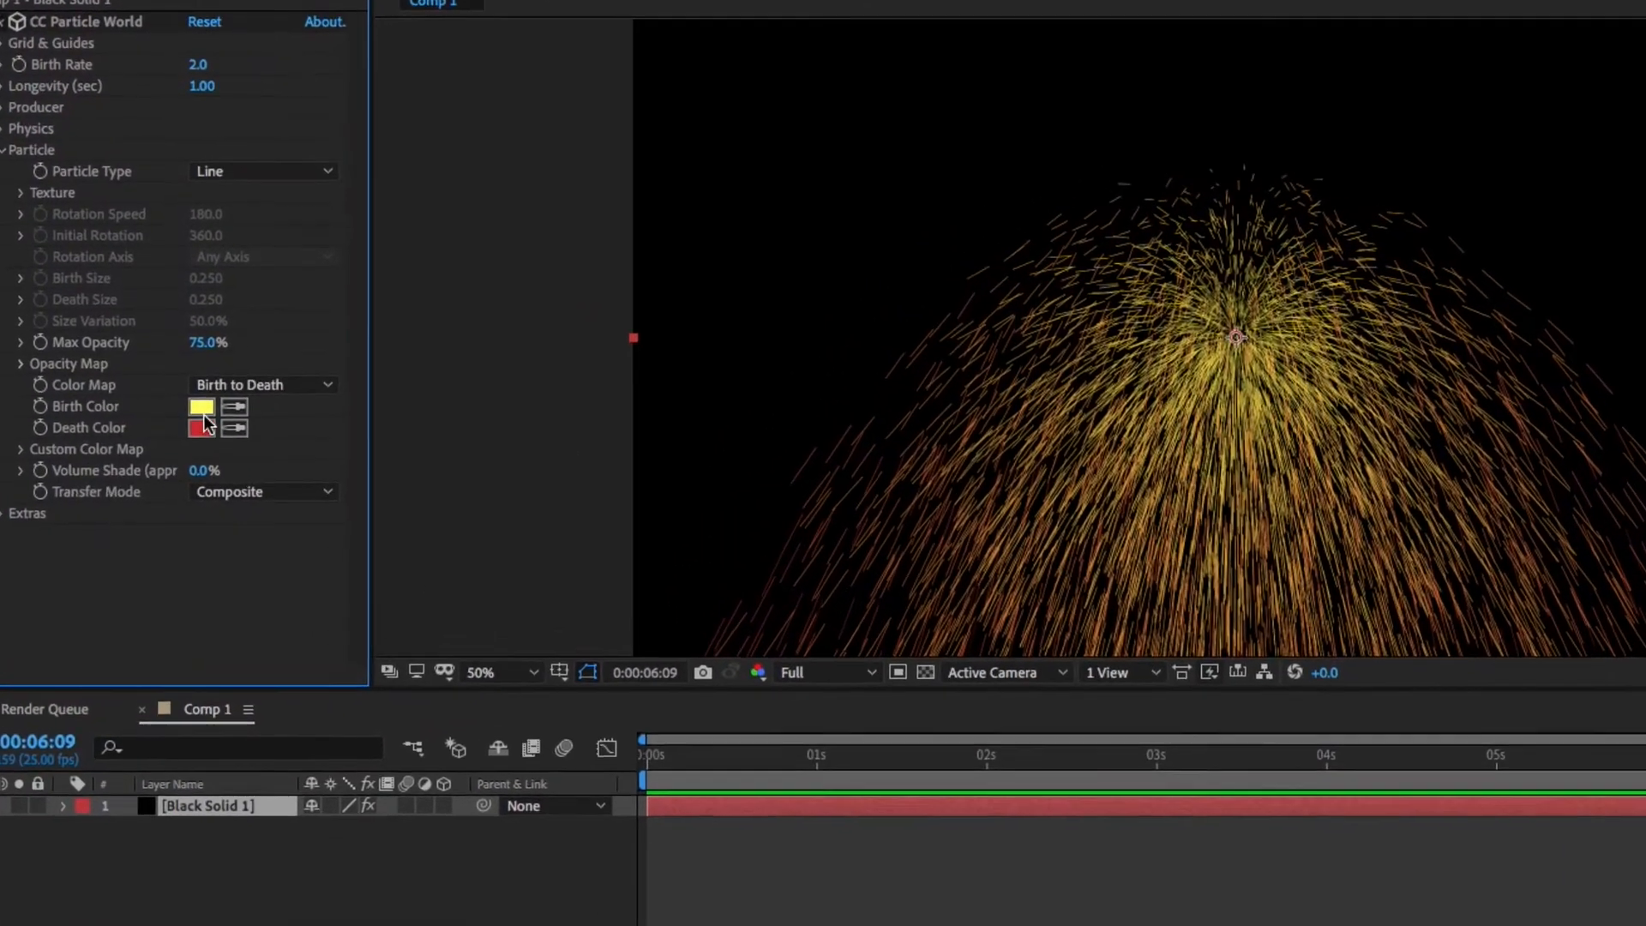
{"action": "left_click", "coordinate": [199, 413]}
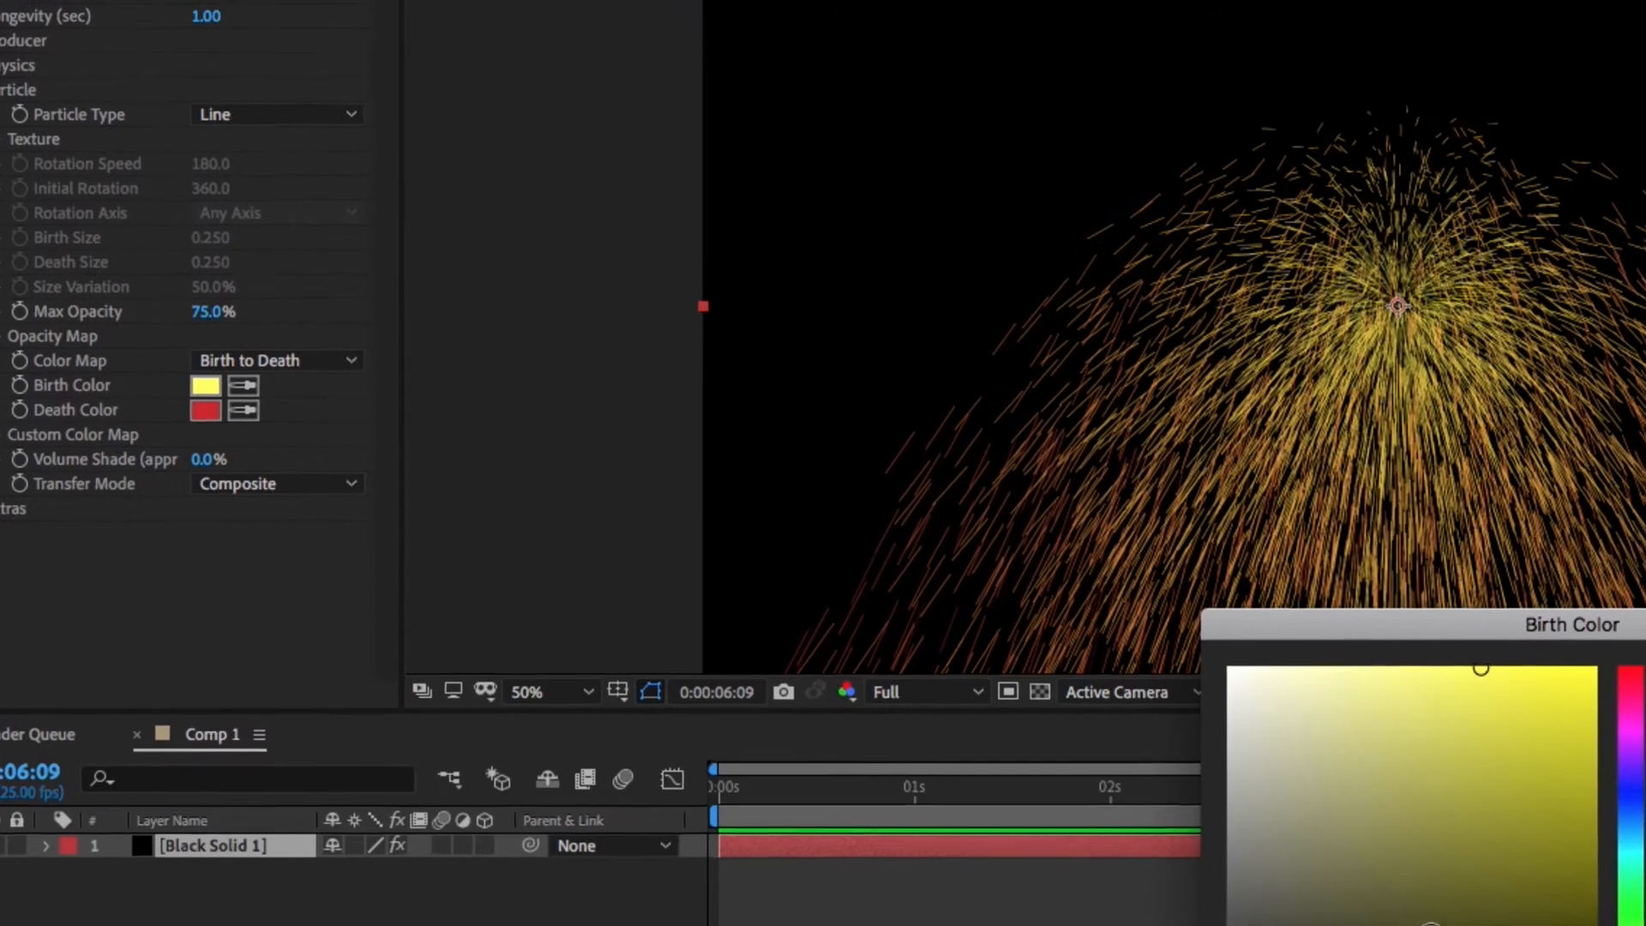
{"action": "left_click", "coordinate": [1580, 855]}
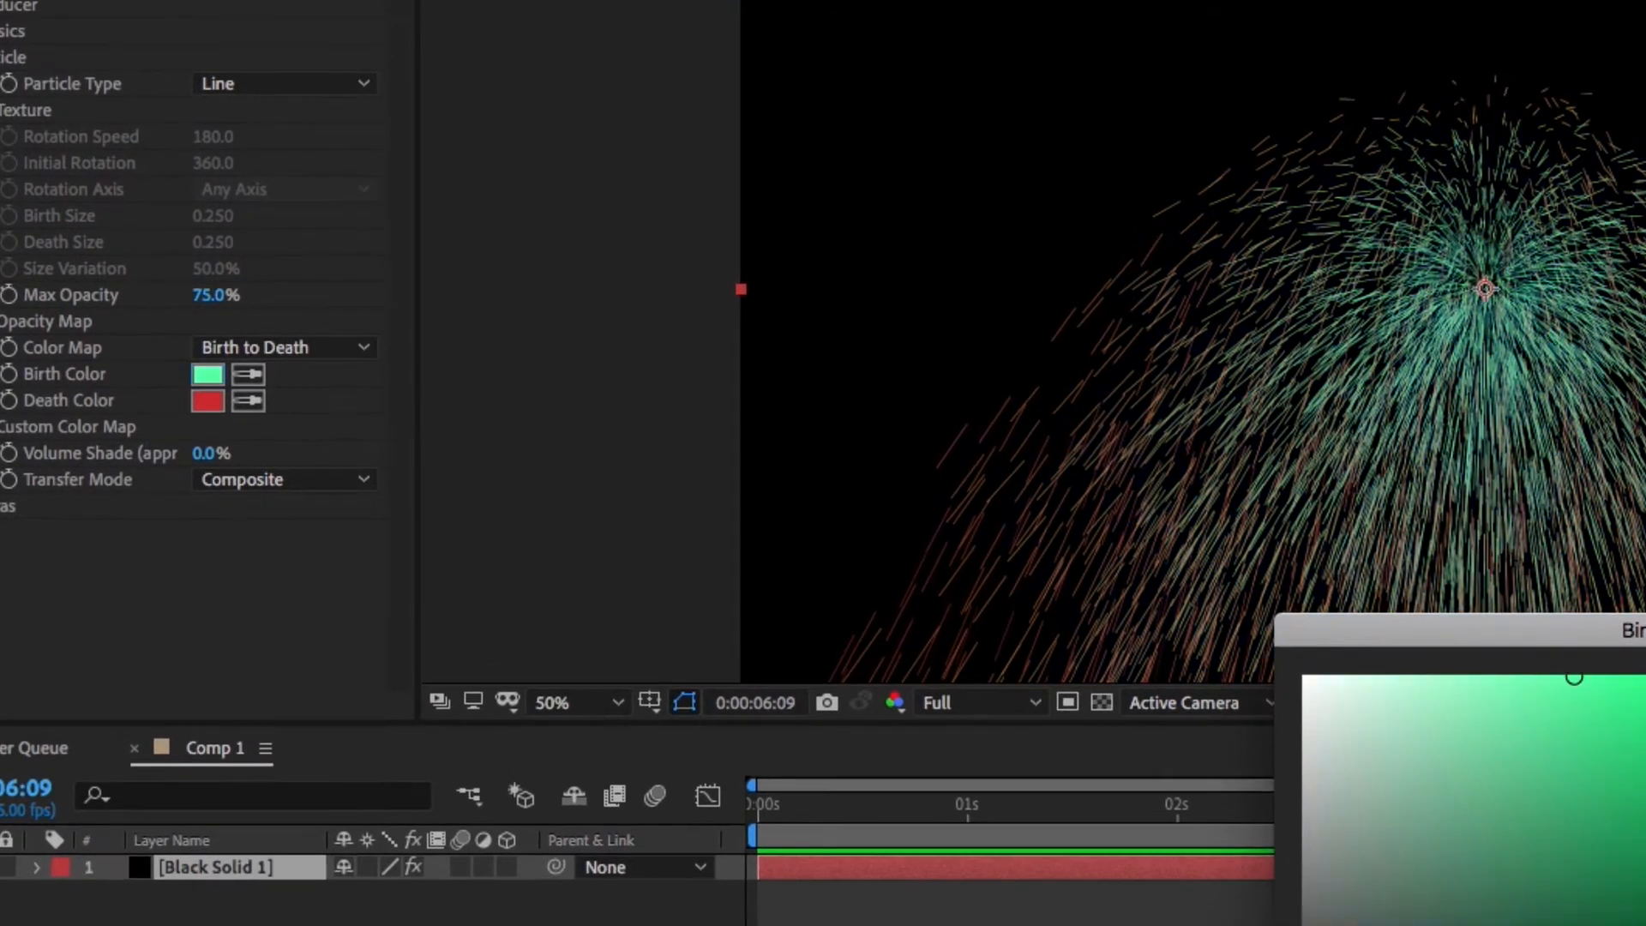
{"action": "left_click", "coordinate": [1535, 729]}
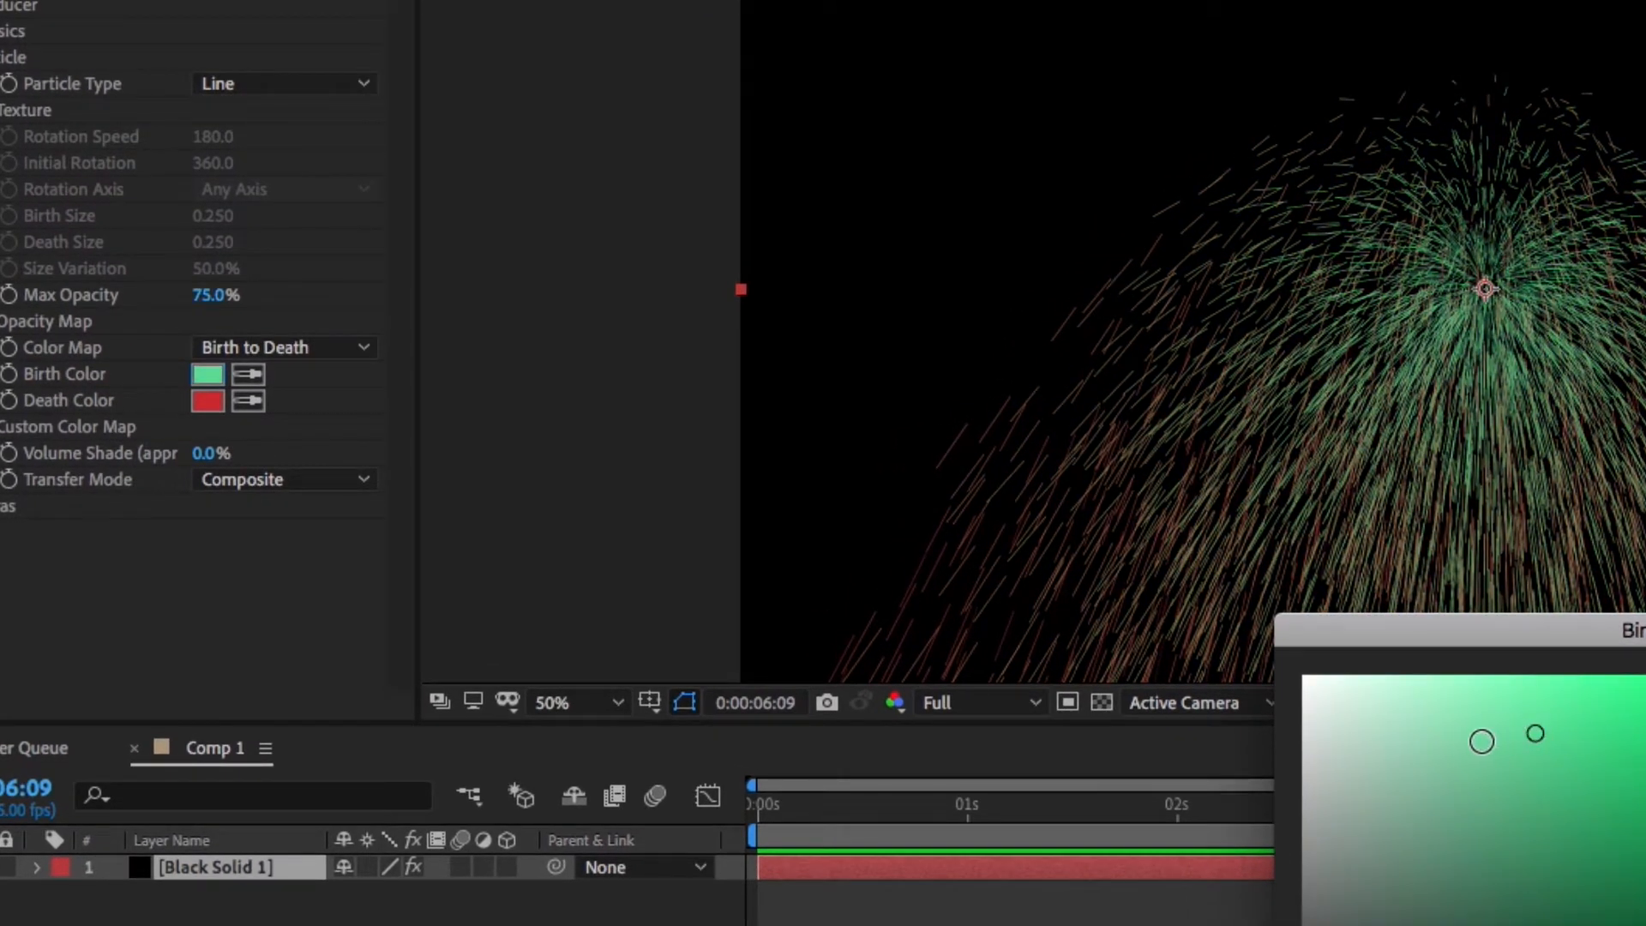
{"action": "key", "text": "Return"}
{"action": "left_click", "coordinate": [210, 401]}
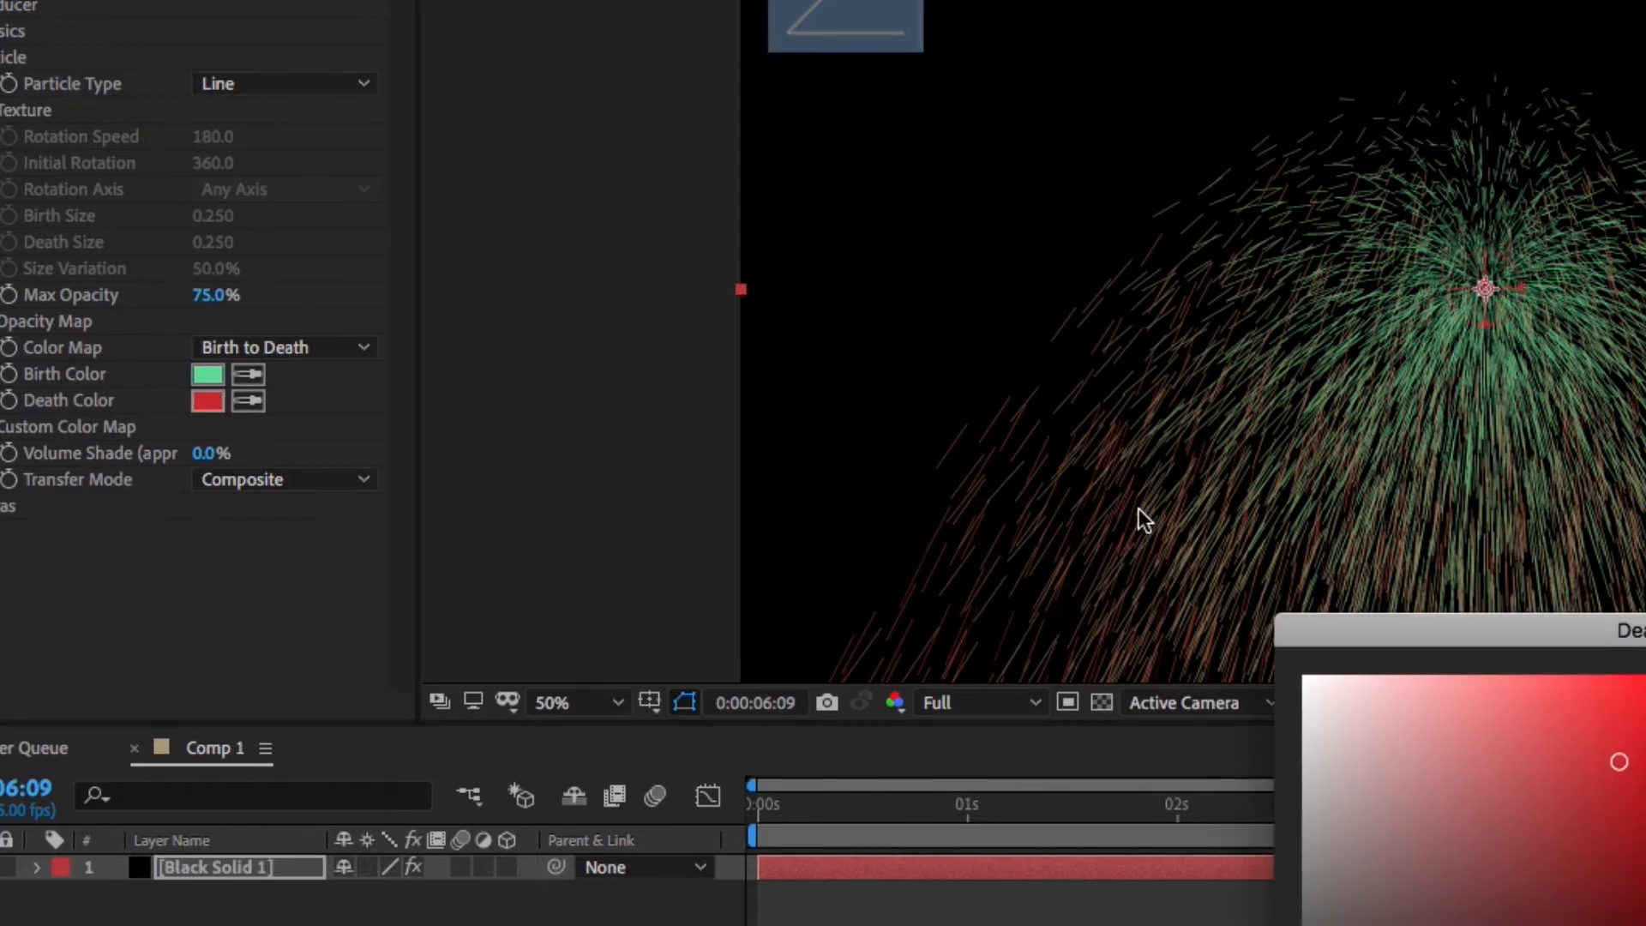
{"action": "key", "text": "Return"}
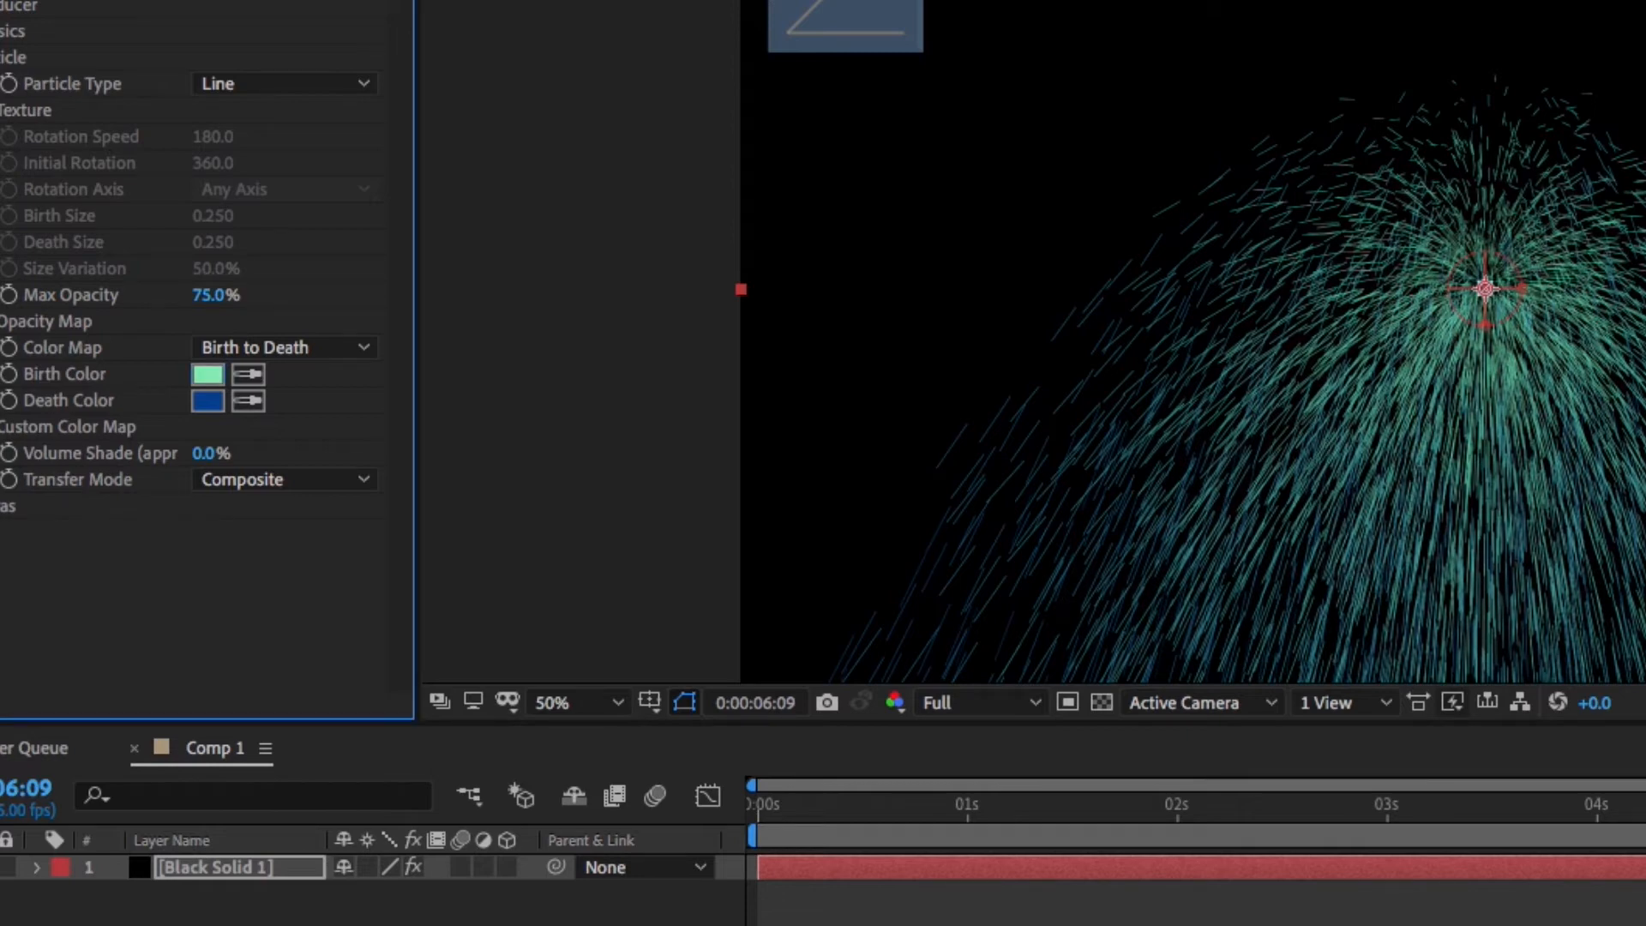
{"action": "key", "text": "space"}
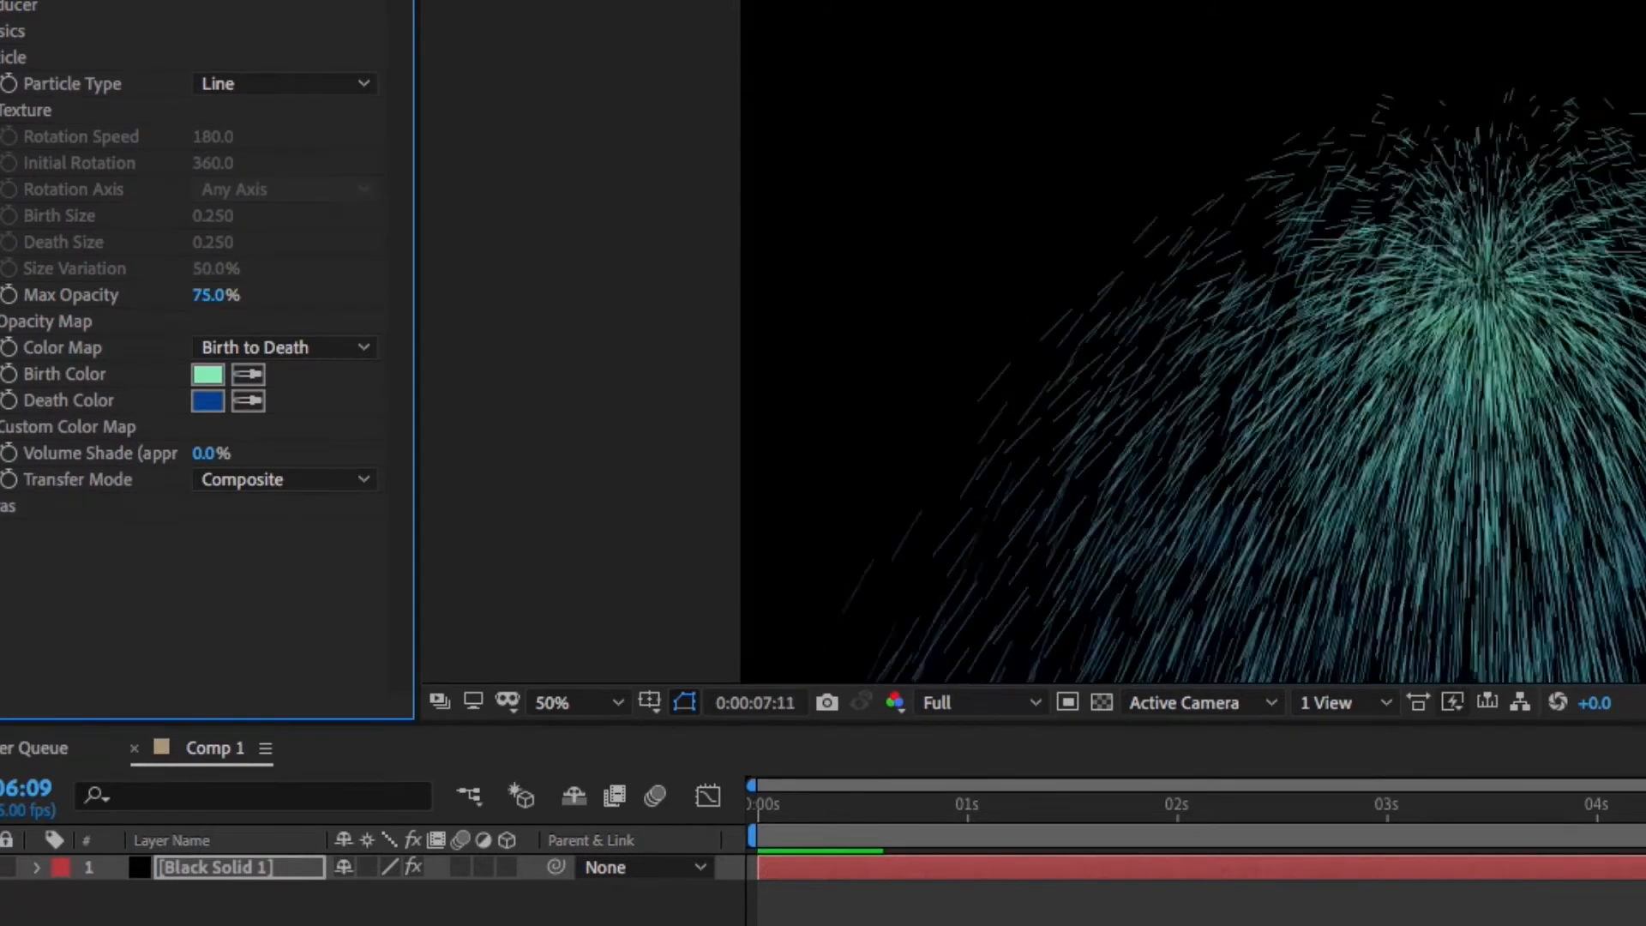
{"action": "key", "text": "space"}
{"action": "left_click_drag", "start_coordinate": [1021, 817], "coordinate": [840, 830]}
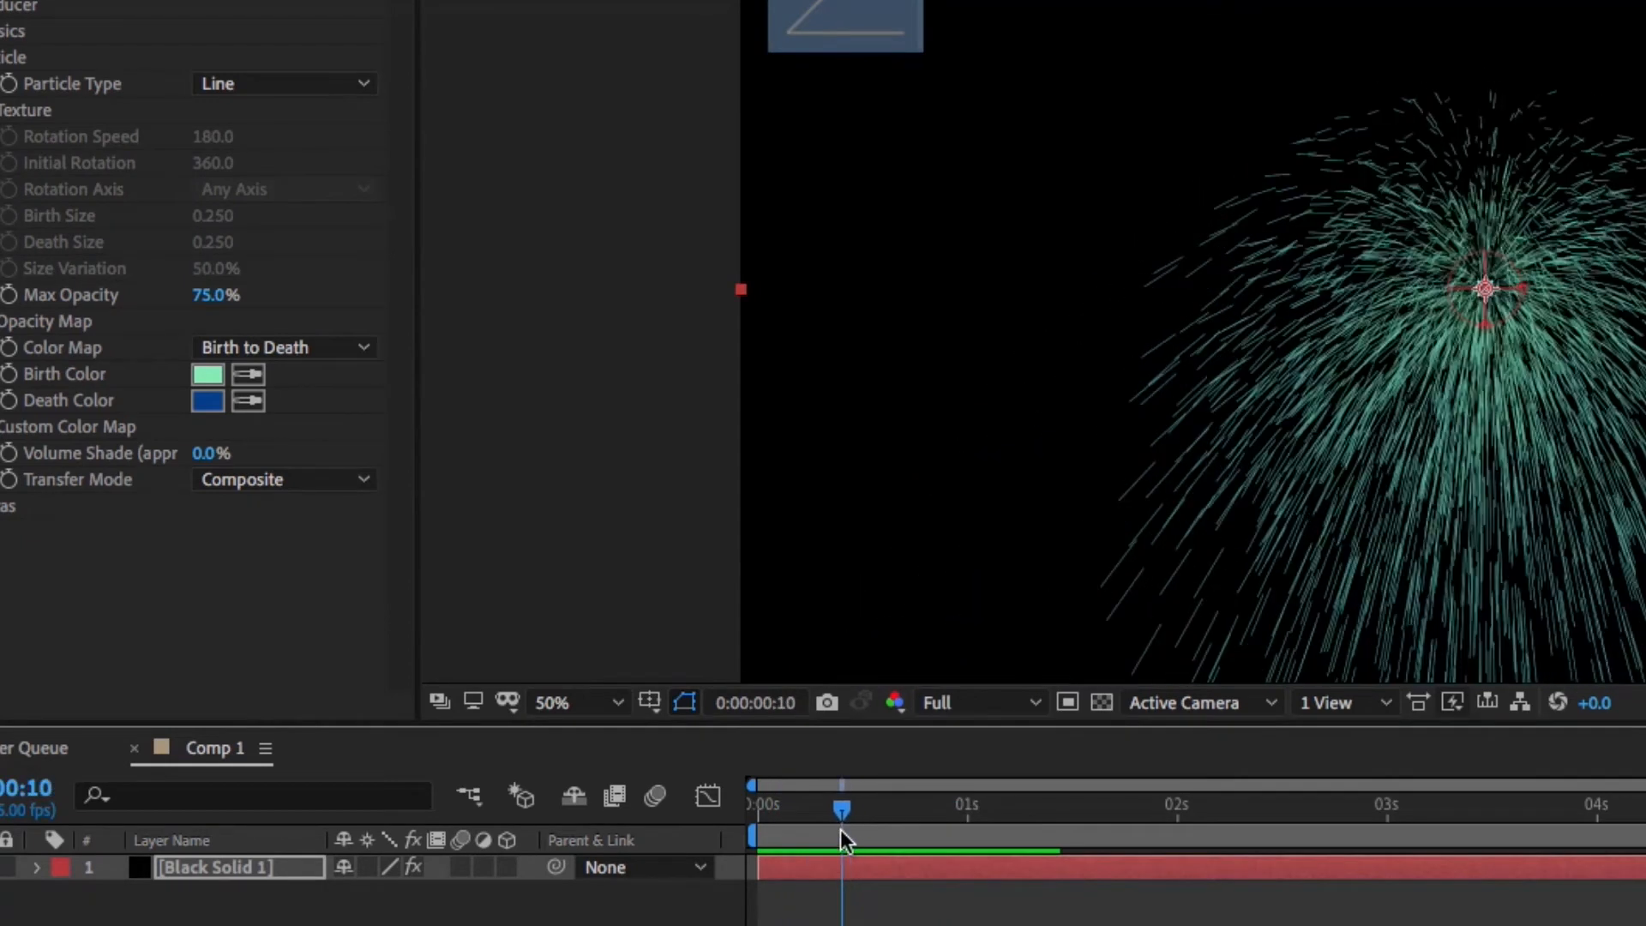
Try the Shaded Sphere particle type, and set the Particle Type to Faded Sphere
{"action": "left_click", "coordinate": [253, 80]}
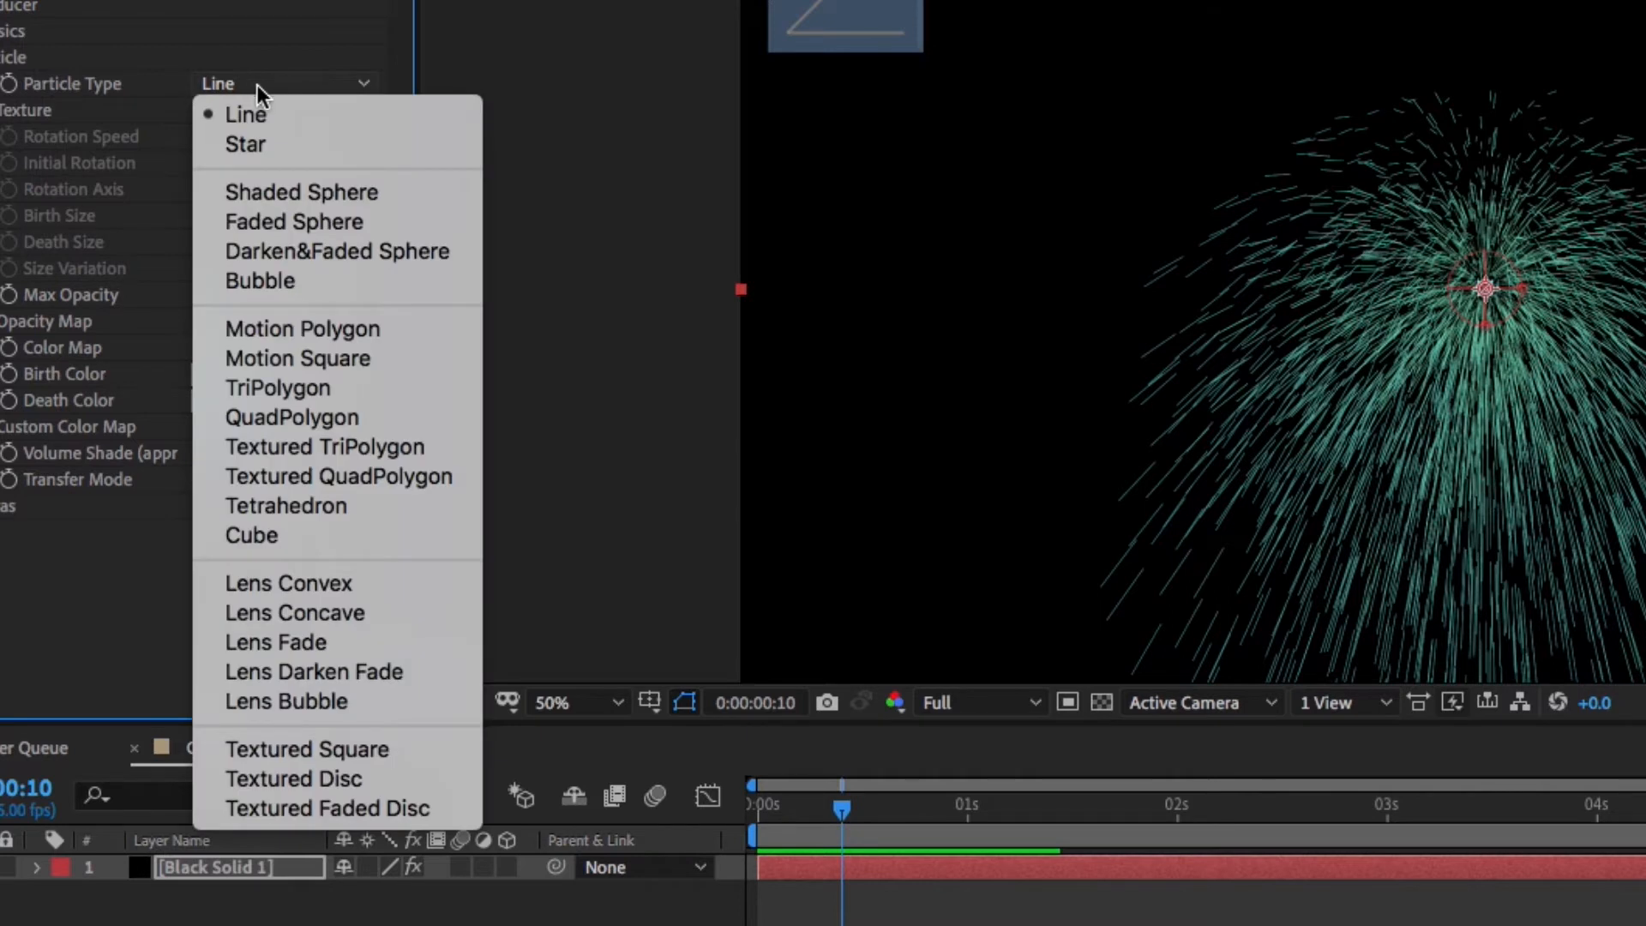
{"action": "left_click", "coordinate": [362, 202]}
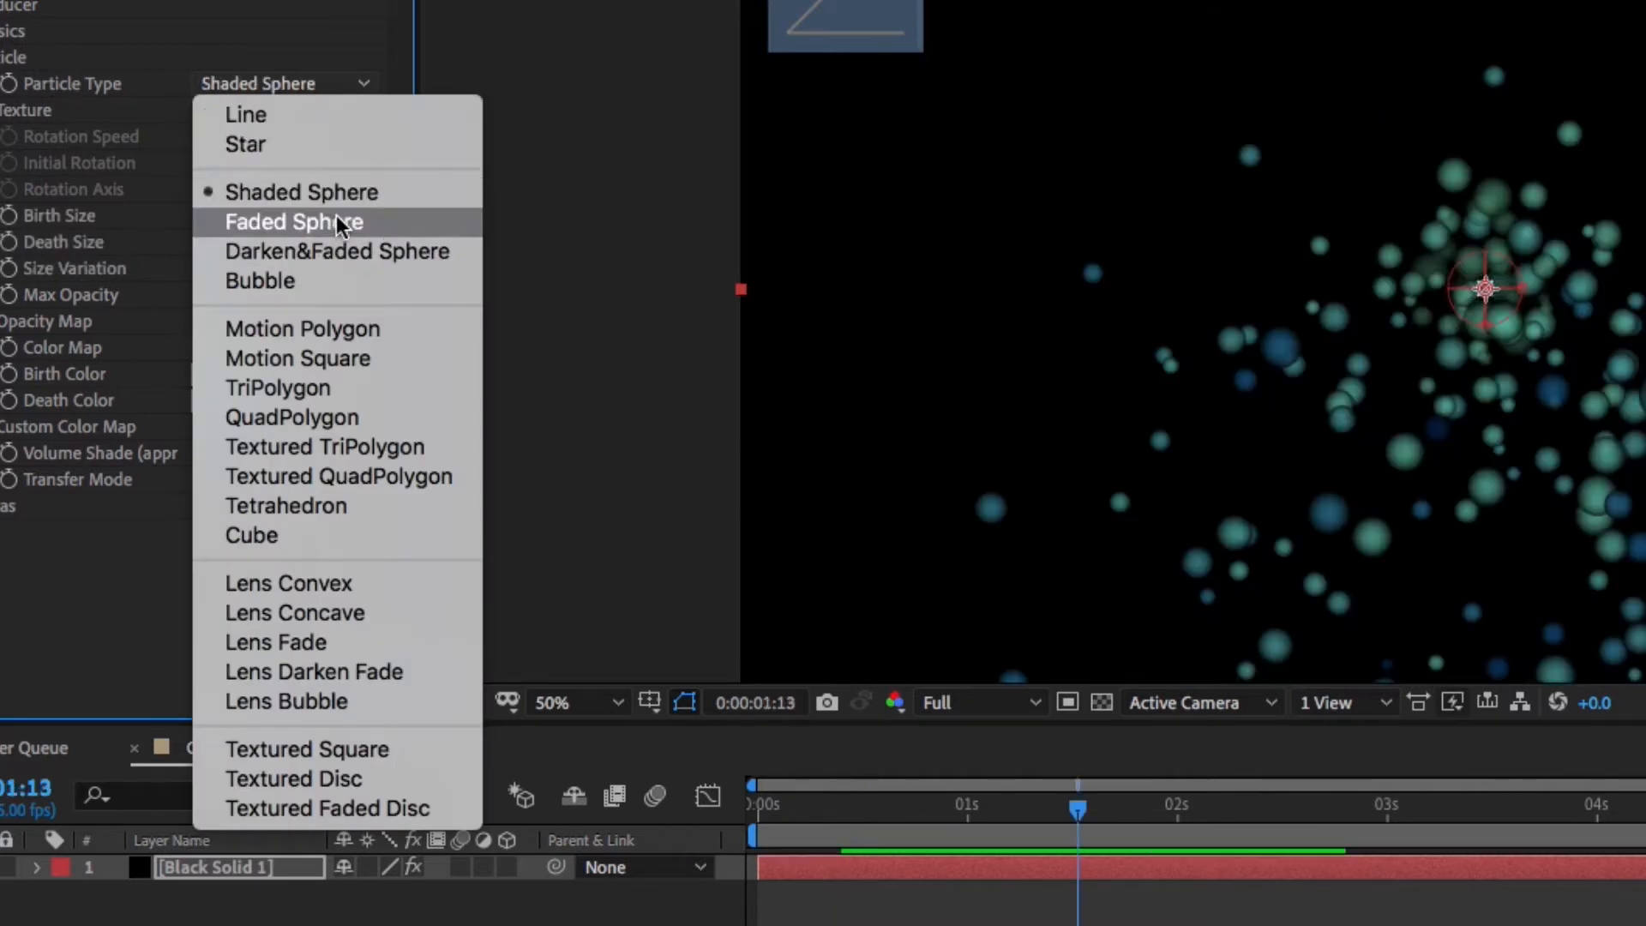
{"action": "left_click", "coordinate": [342, 224]}
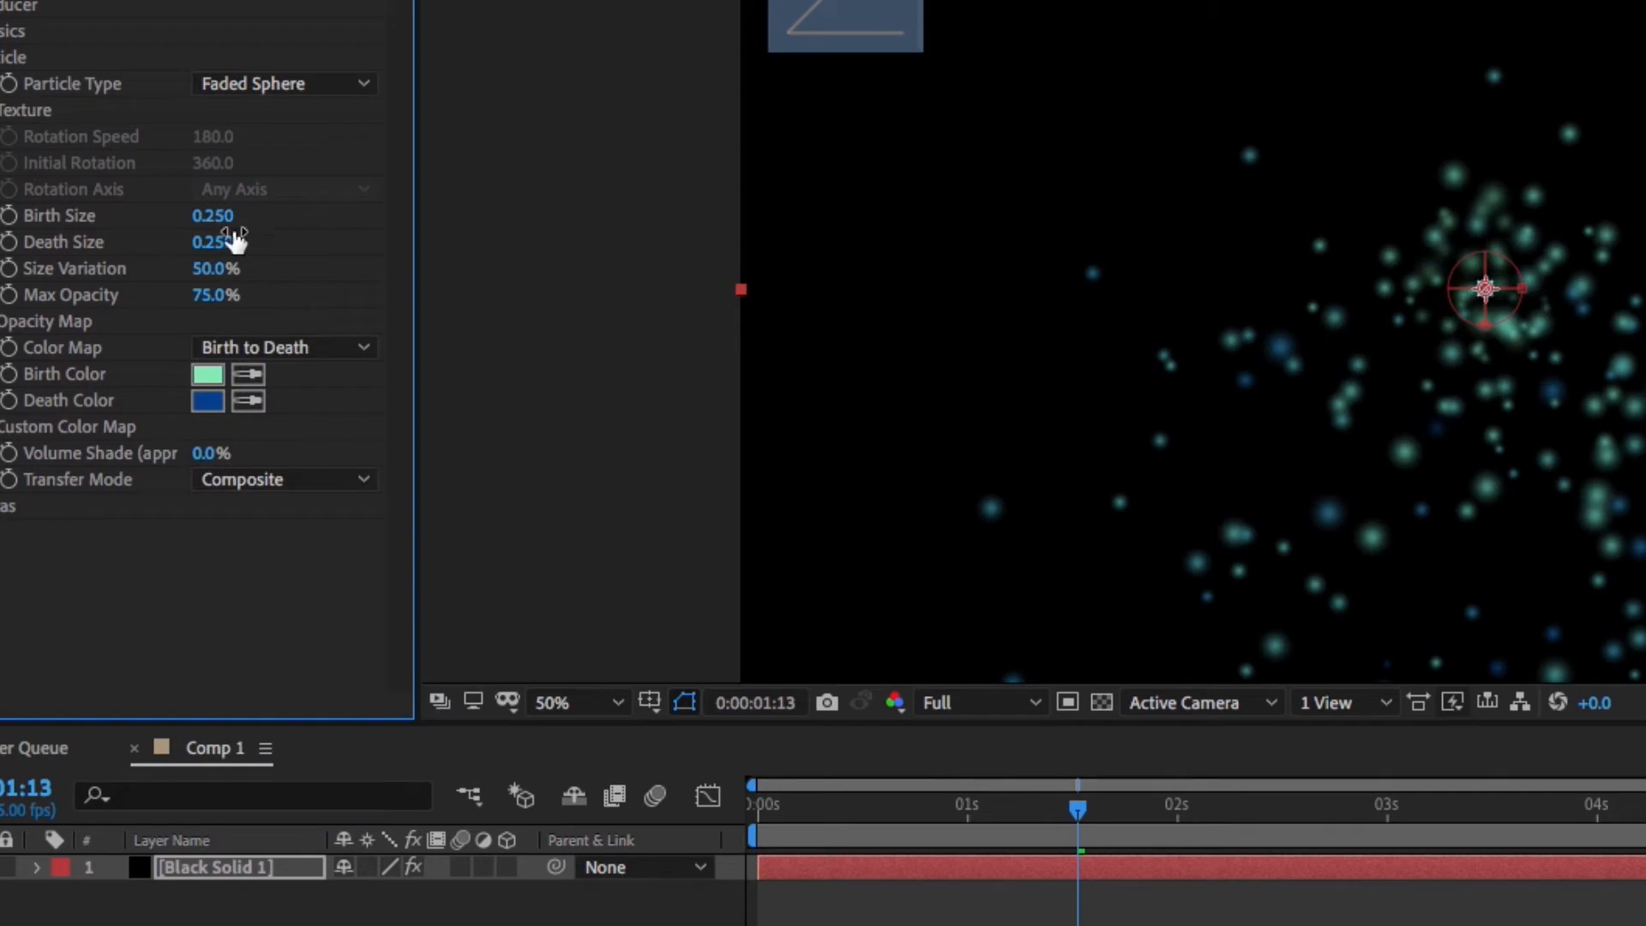
Set the particles' Birth Size to 0.120 and Death Size to 0.080, and preview the smaller particles
{"action": "left_click_drag", "start_coordinate": [222, 220], "coordinate": [190, 243]}
{"action": "key", "text": "space"}
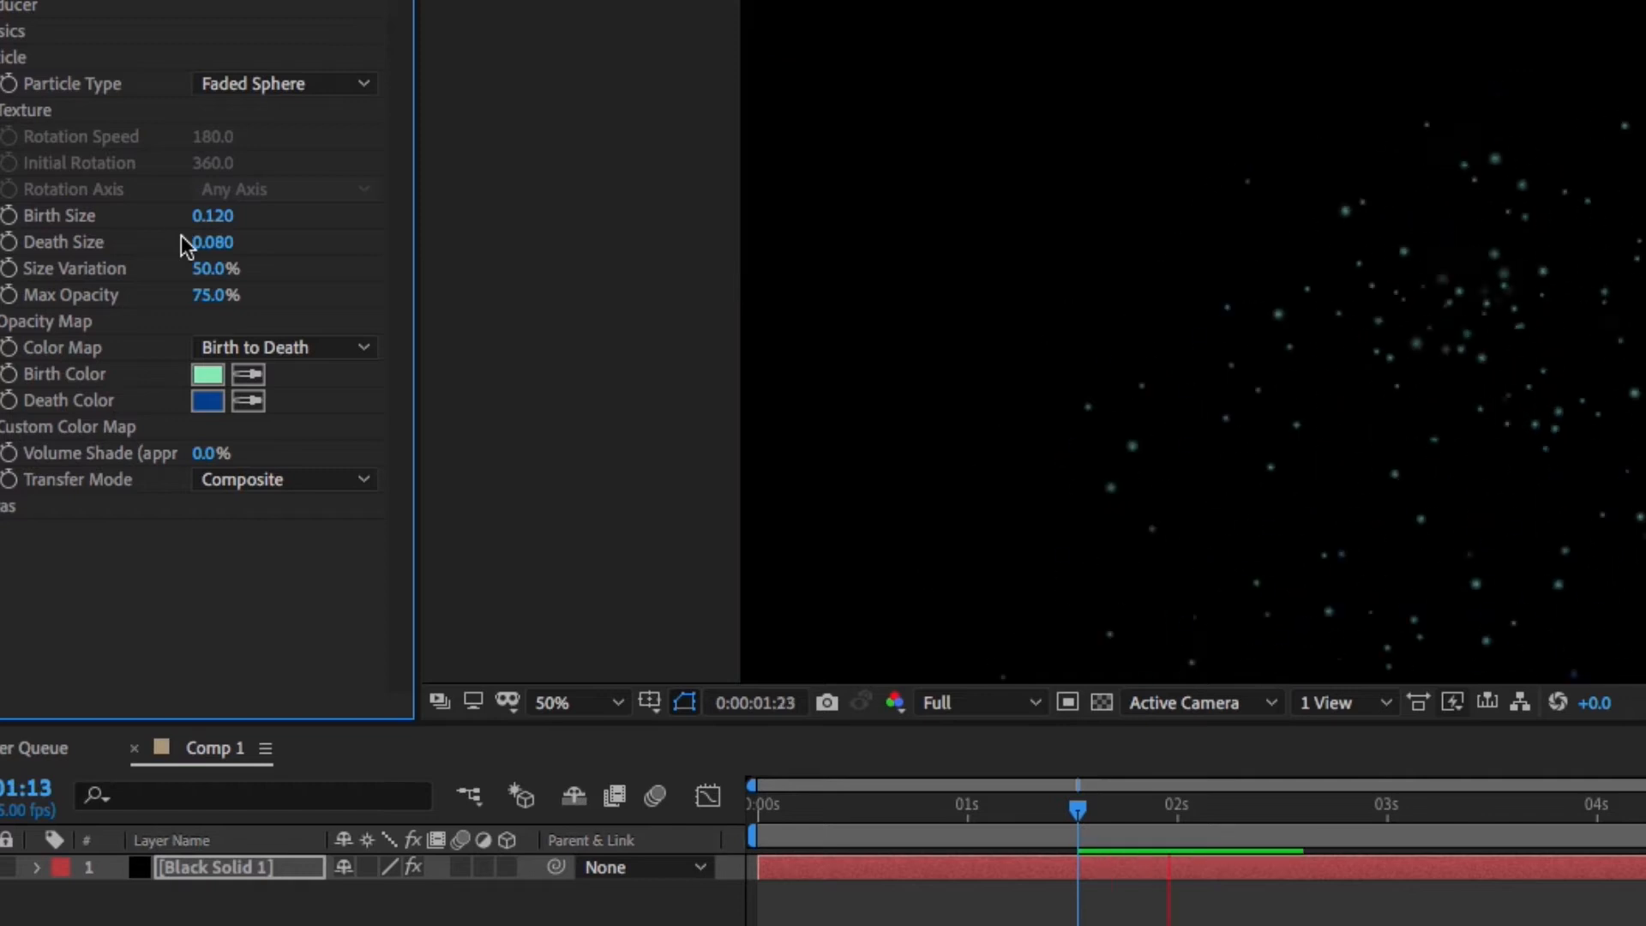
{"action": "key", "text": "space"}
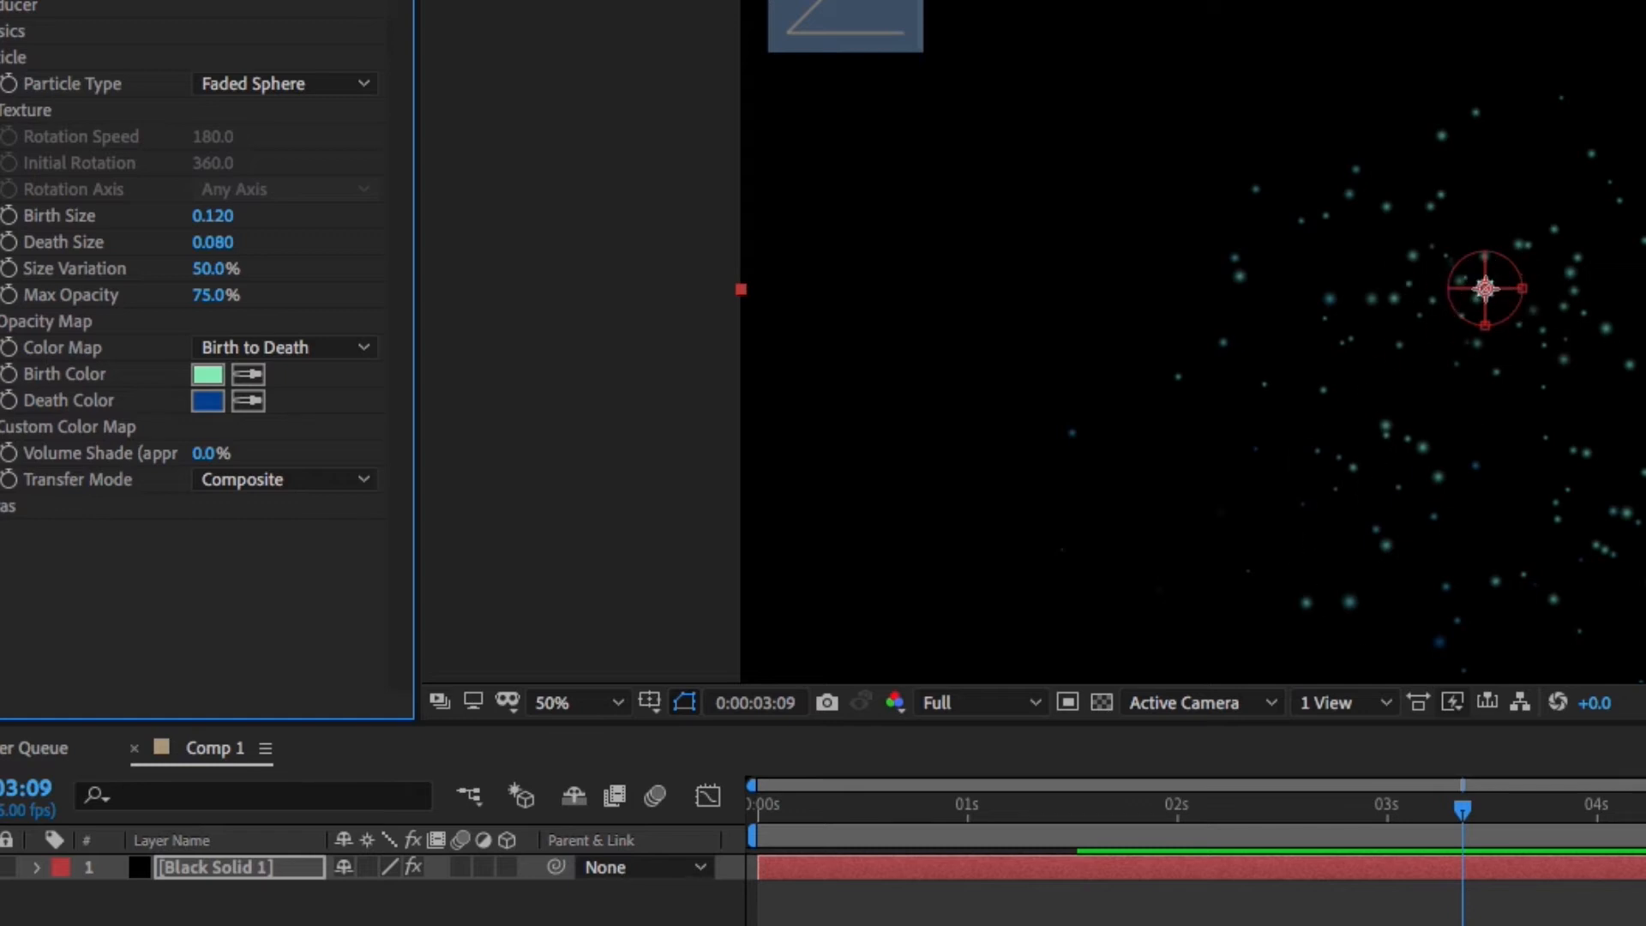
Stretch the particle producer's radius horizontally past the frame edges and vertically across most of the frame, and preview the spread
{"action": "left_click_drag", "start_coordinate": [1524, 294], "coordinate": [1645, 289]}
{"action": "left_click_drag", "start_coordinate": [1487, 322], "coordinate": [1470, 575]}
{"action": "key", "text": "space"}
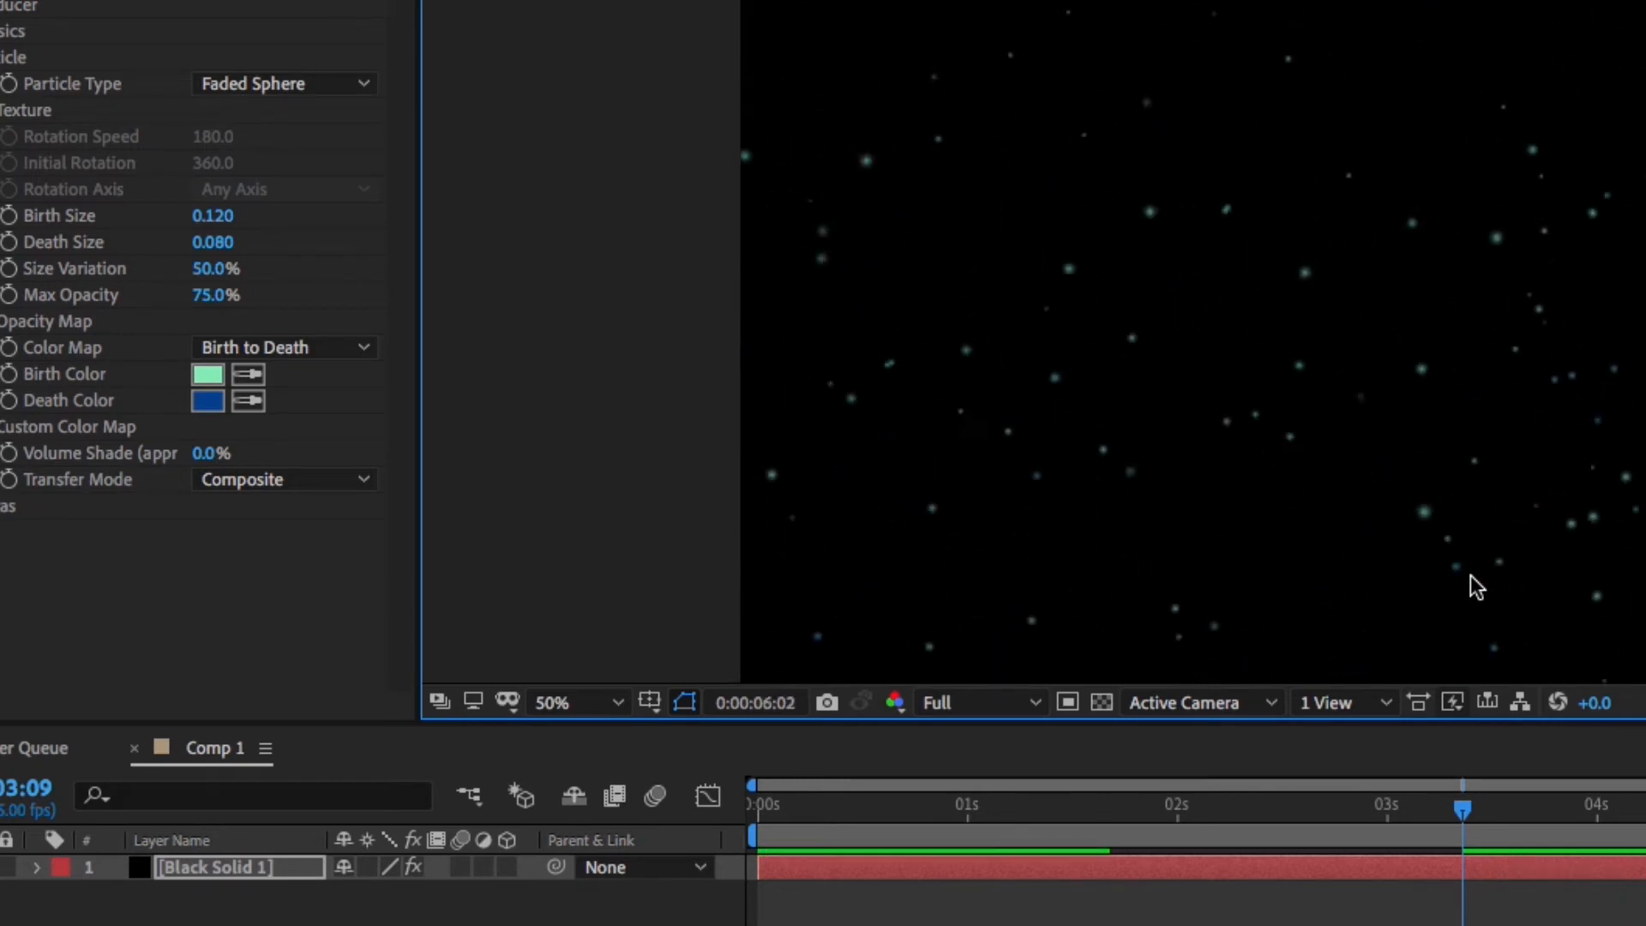
{"action": "key", "text": "space"}
{"action": "left_click_drag", "start_coordinate": [1149, 806], "coordinate": [867, 806]}
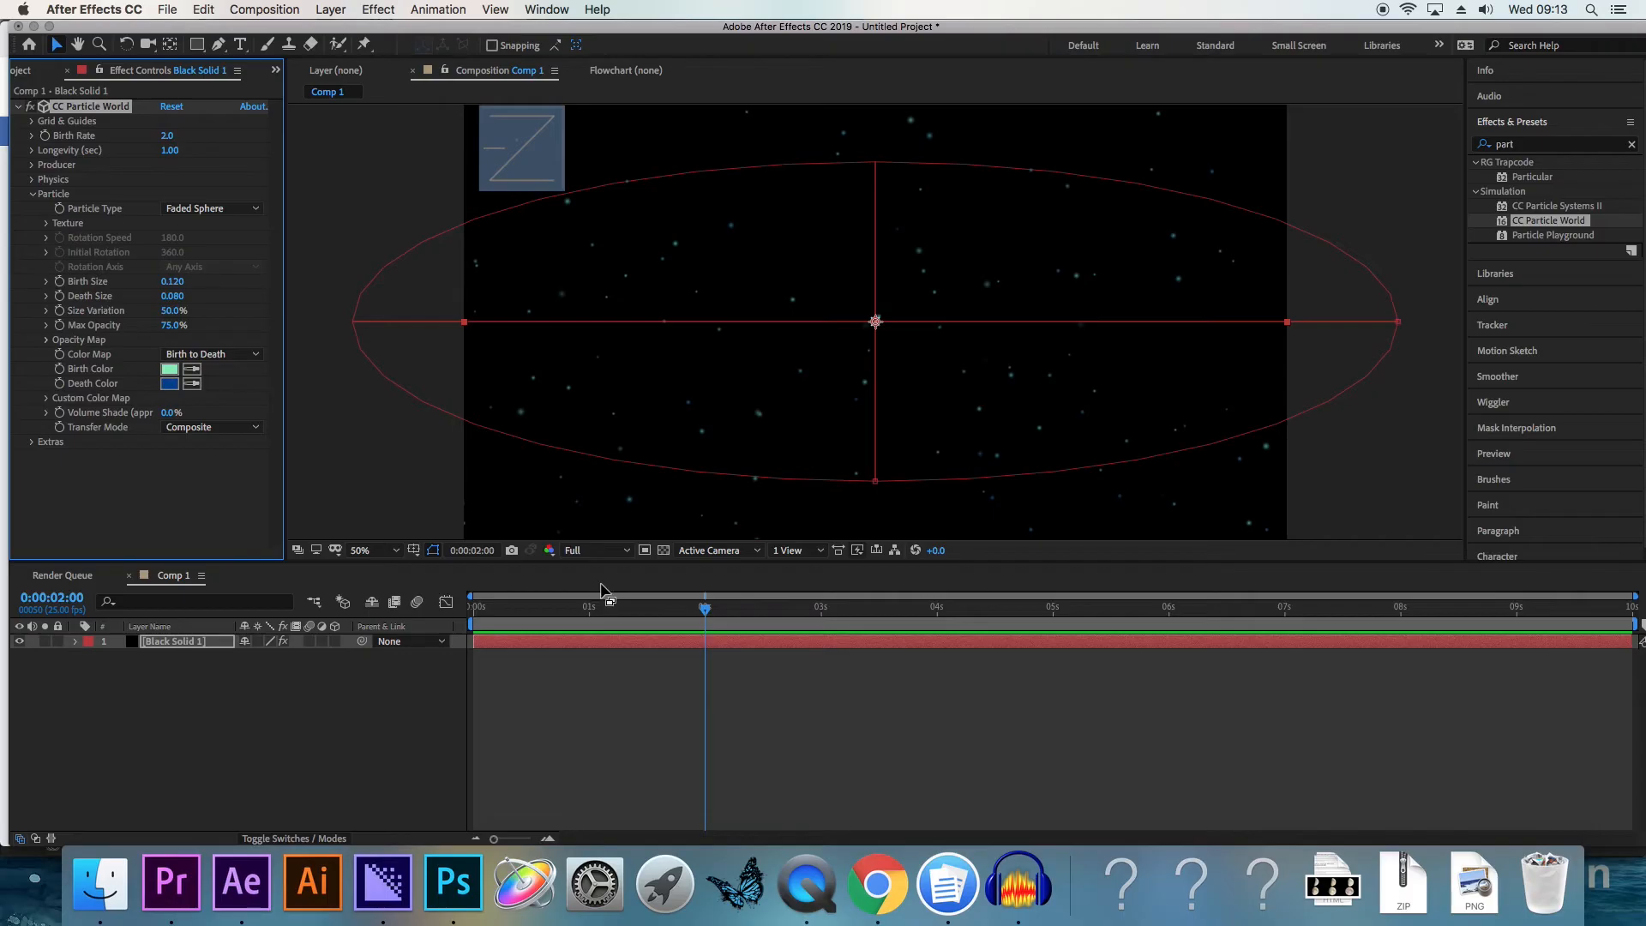
{"action": "key", "text": "space"}
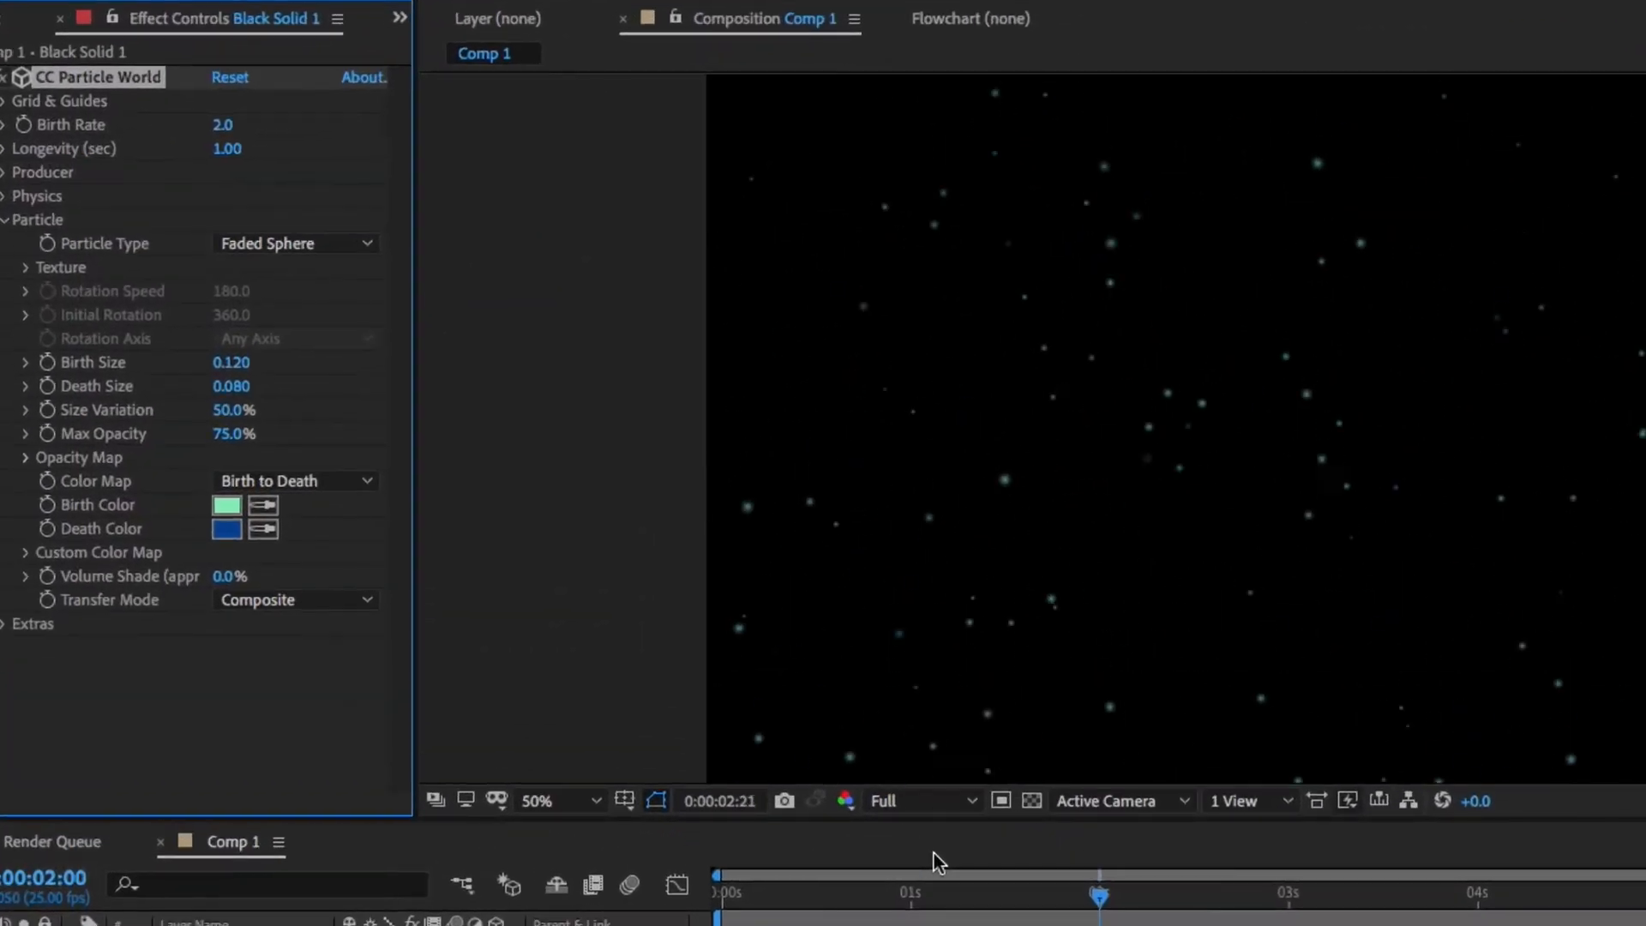
Set the particle producer's Position X to 0.02 and Radius Z to 1.895, and preview the deeper particle spread
{"action": "key", "text": "space"}
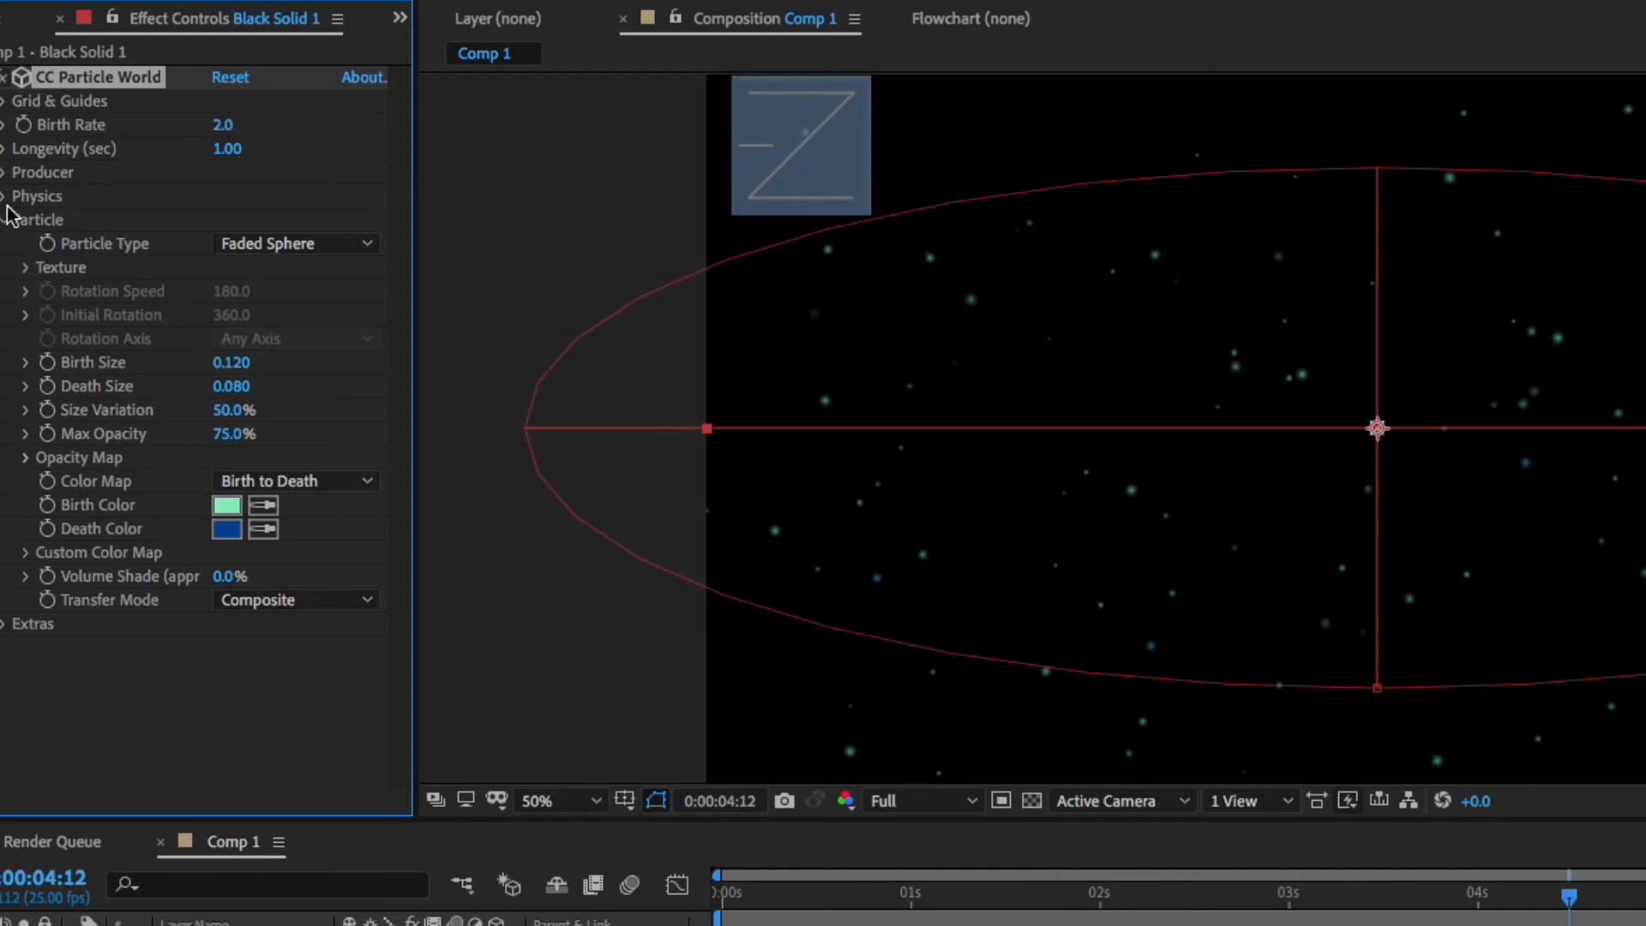
{"action": "left_click", "coordinate": [5, 172]}
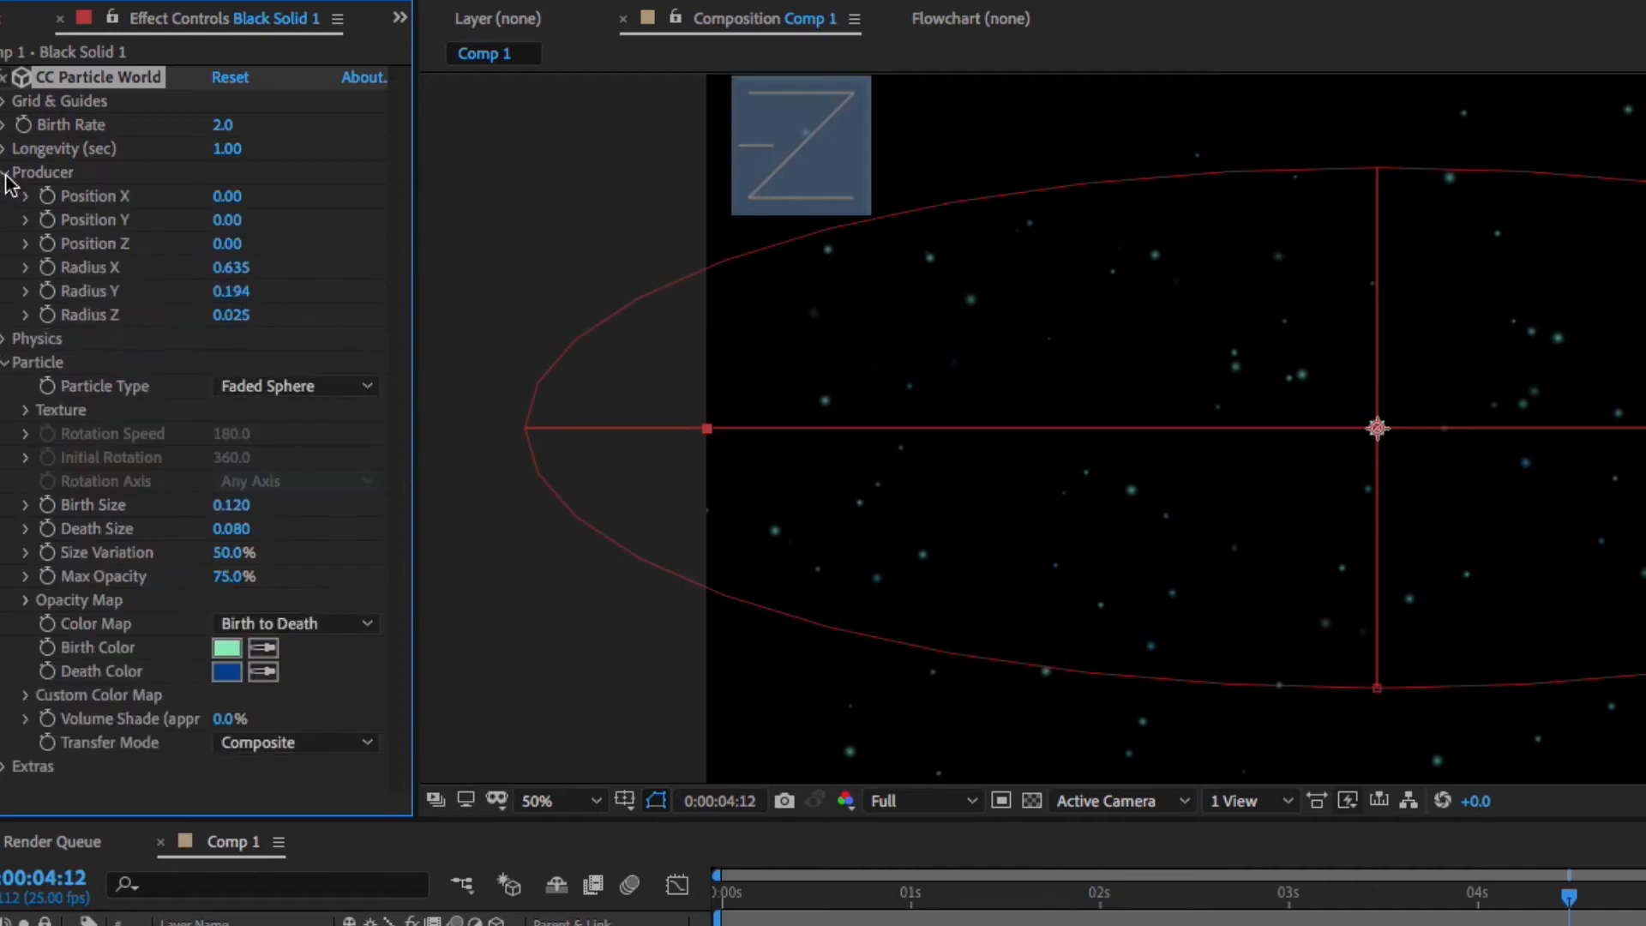
{"action": "mouse_move", "coordinate": [227, 195]}
{"action": "left_mouse_down"}
{"action": "mouse_move", "coordinate": [309, 199]}
{"action": "mouse_move", "coordinate": [186, 219]}
{"action": "mouse_move", "coordinate": [249, 220]}
{"action": "left_mouse_up"}
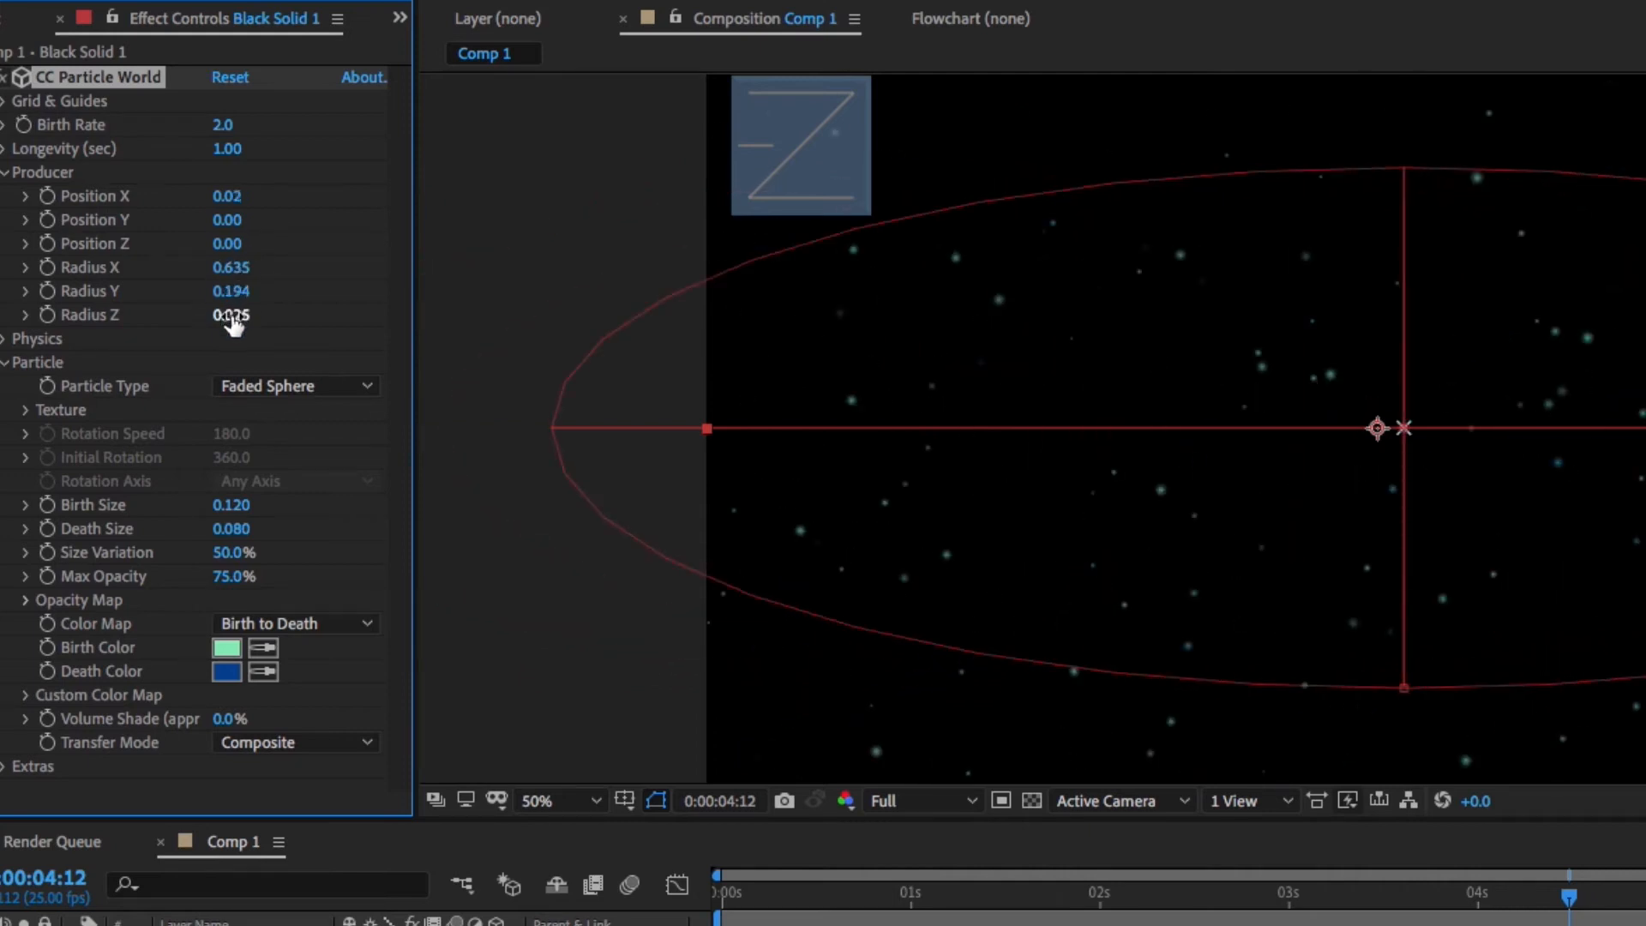
{"action": "left_click_drag", "start_coordinate": [236, 324], "coordinate": [676, 497]}
{"action": "key", "text": "space"}
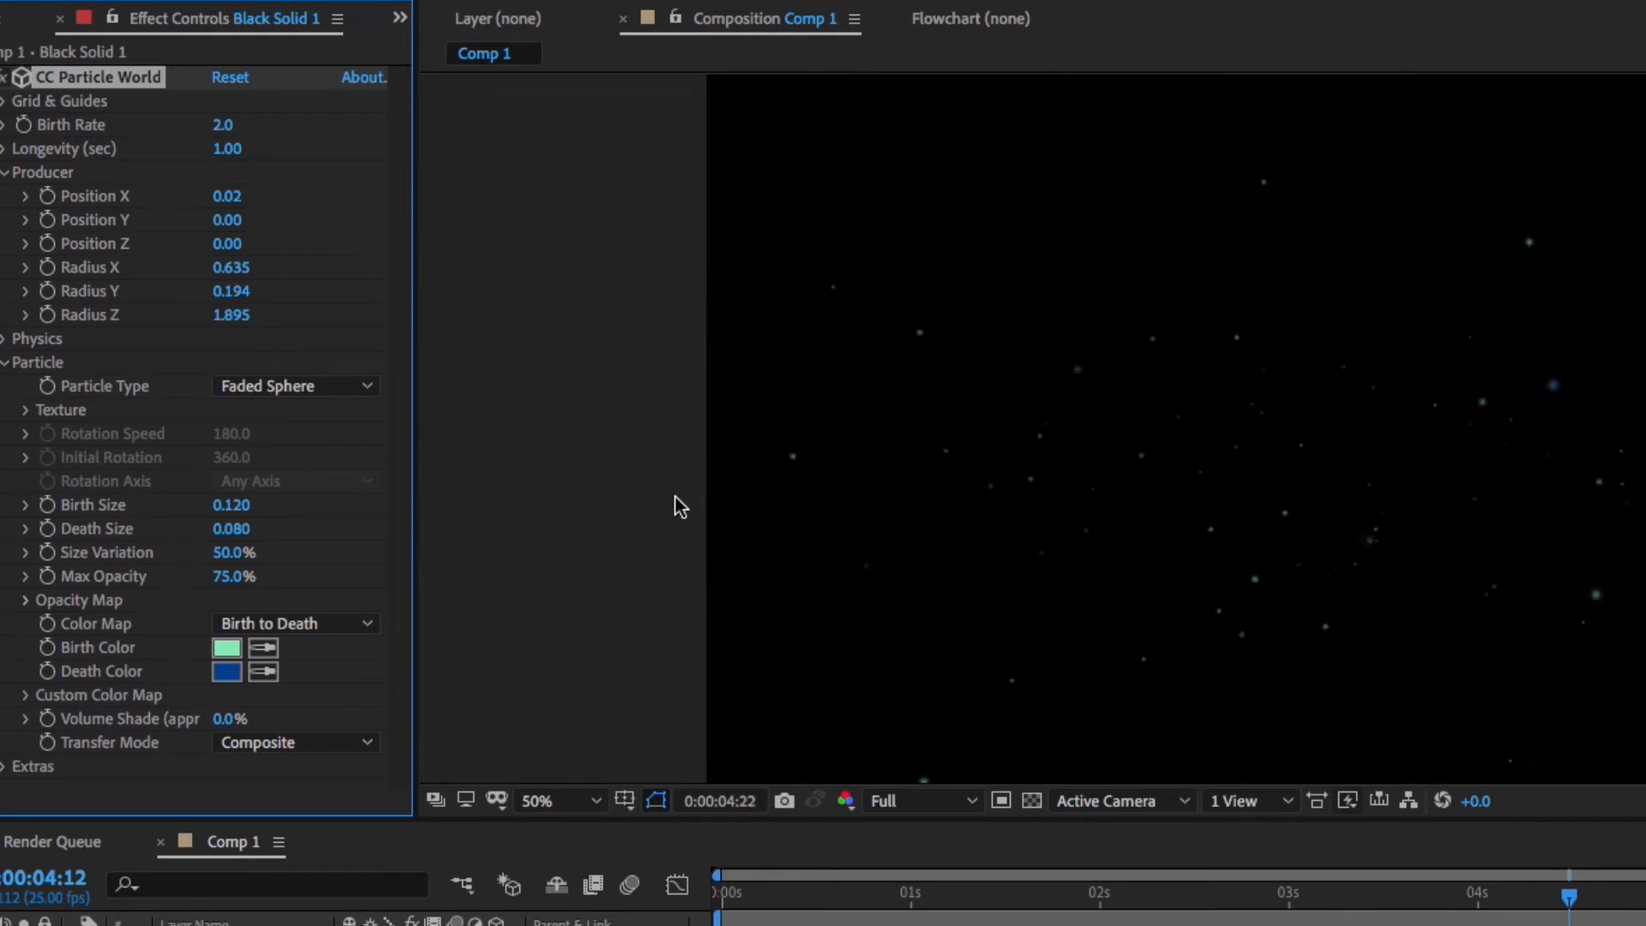
{"action": "key", "text": "space"}
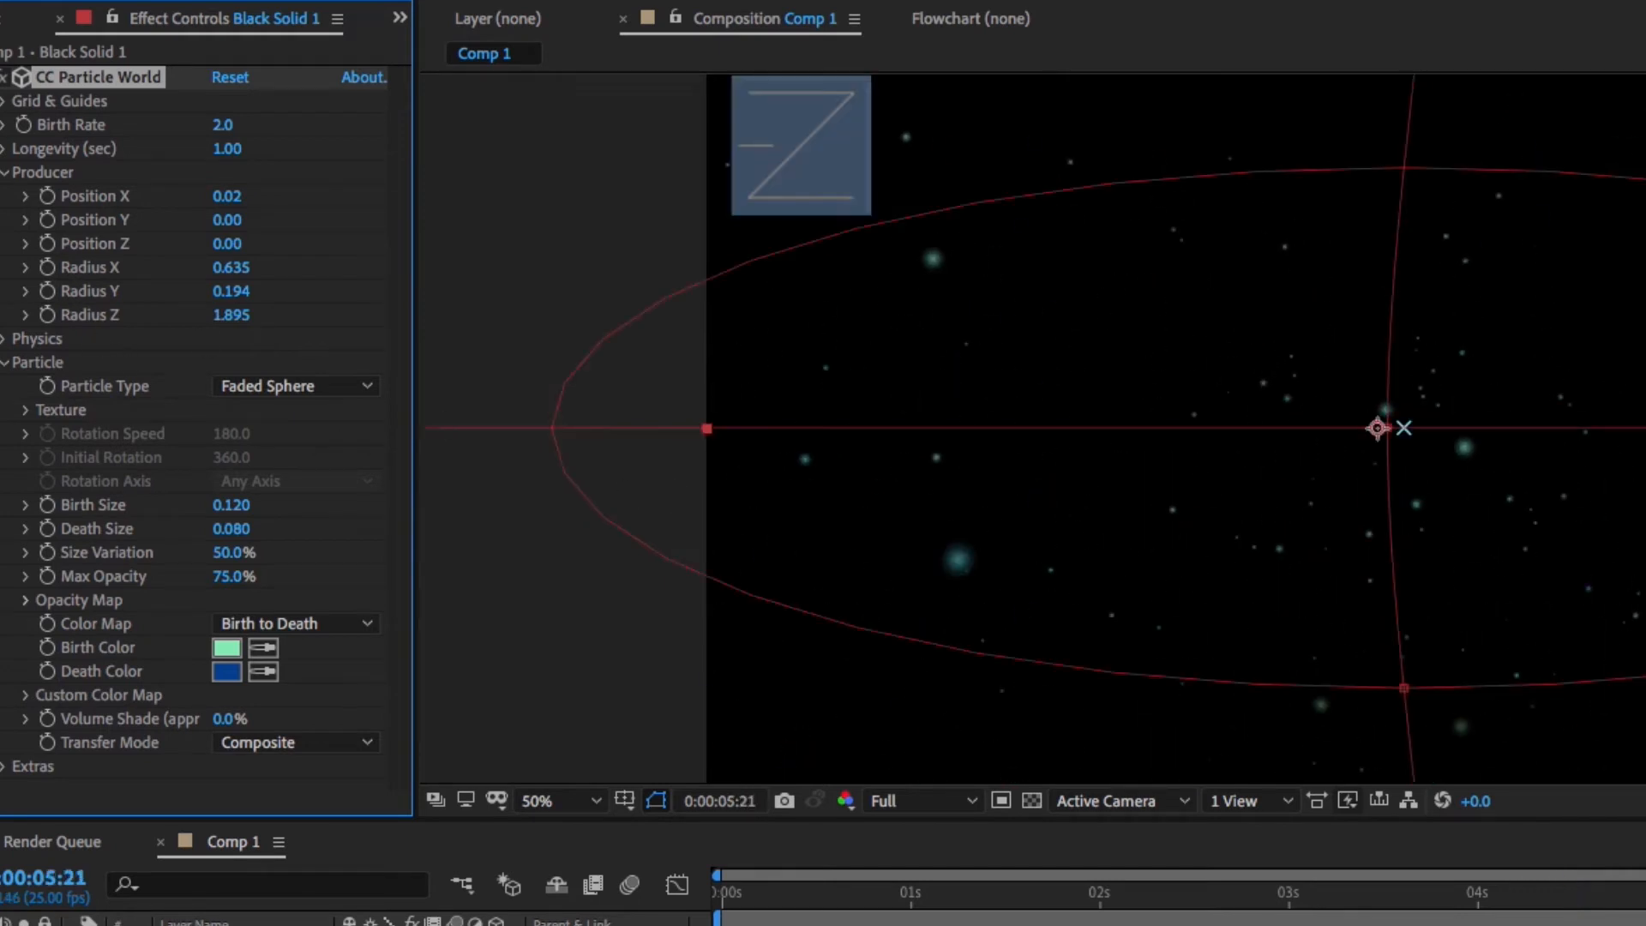
Set the particles' Longevity to 5 seconds and preview the longer-lived particles
{"action": "left_click", "coordinate": [228, 149]}
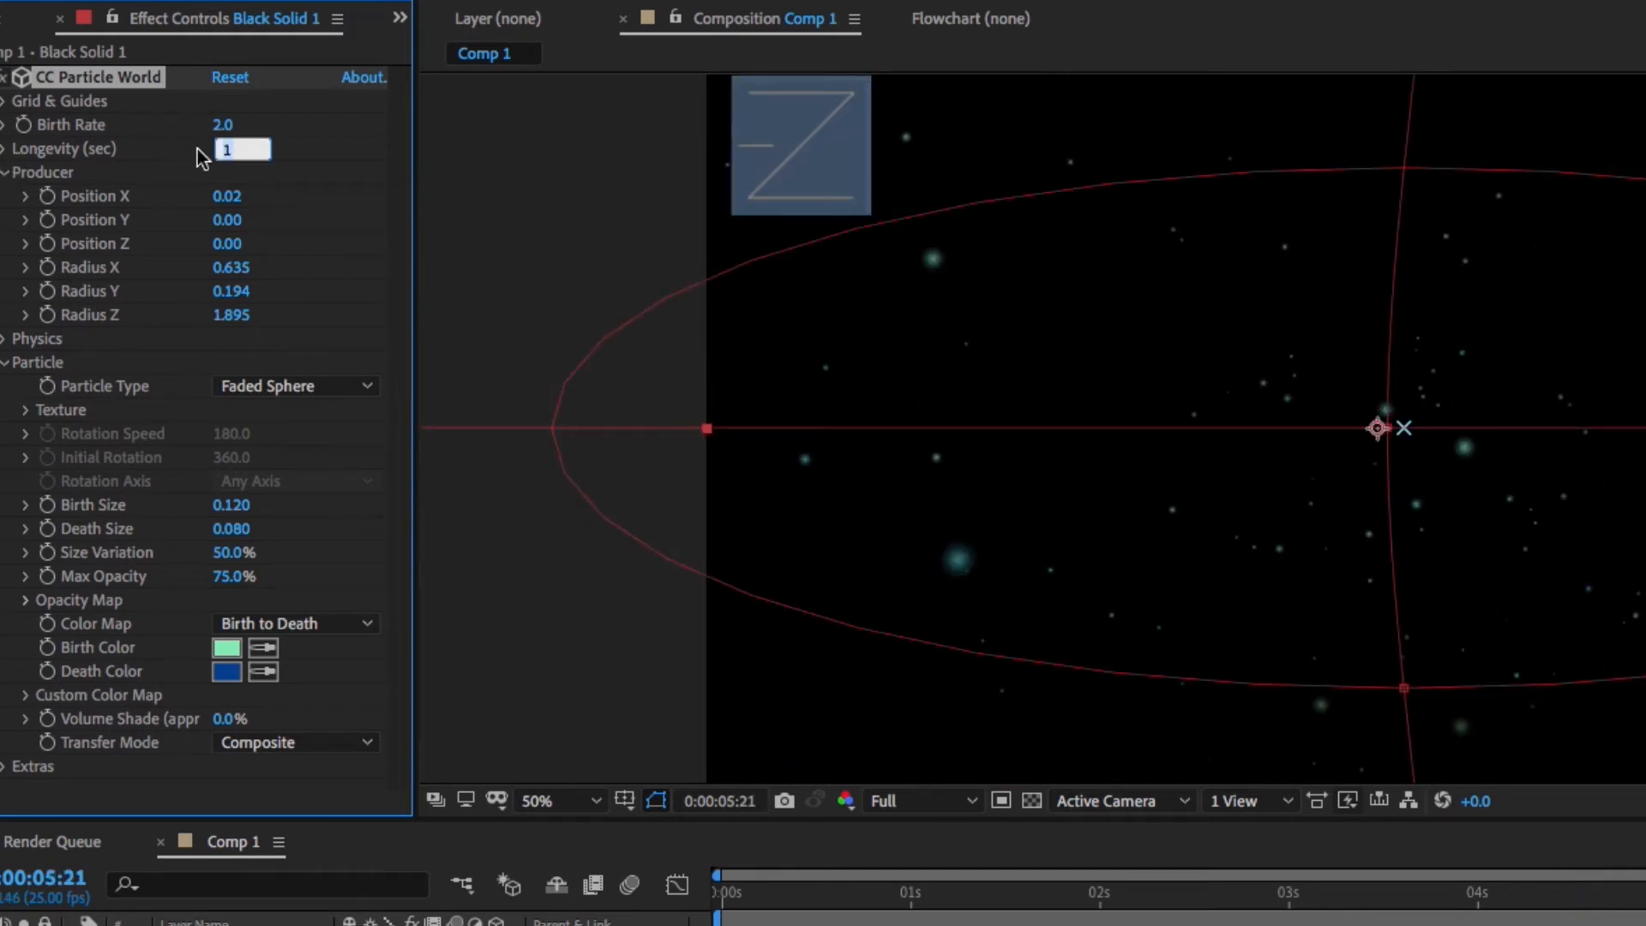
{"action": "type", "text": "5"}
{"action": "key", "text": "Return"}
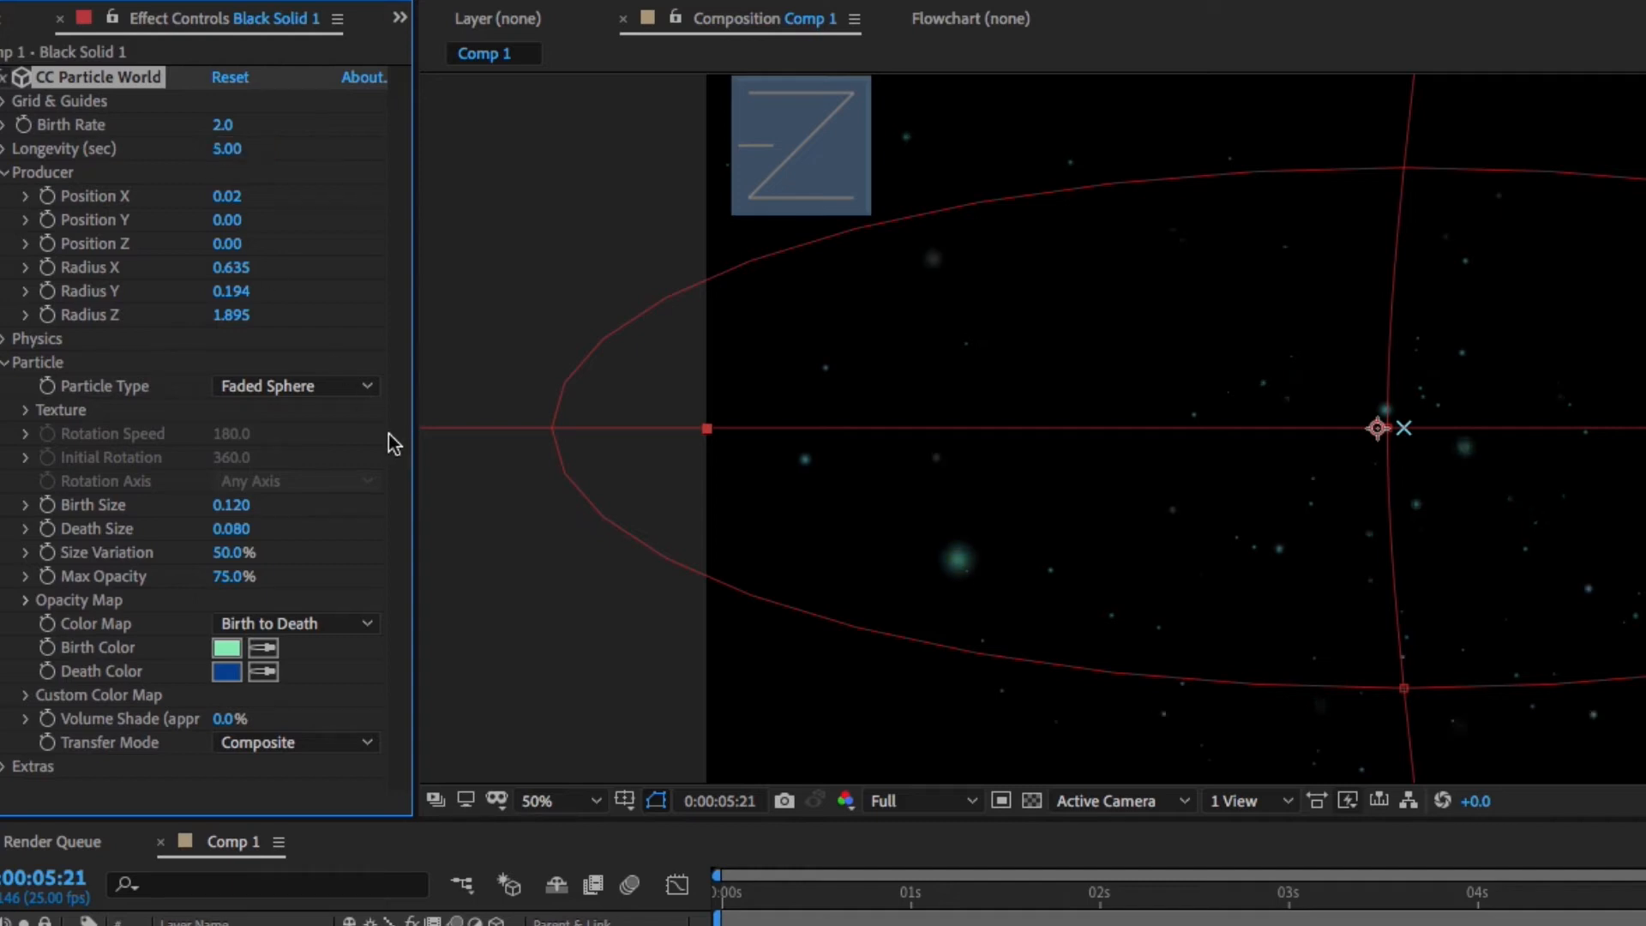
{"action": "key", "text": "space"}
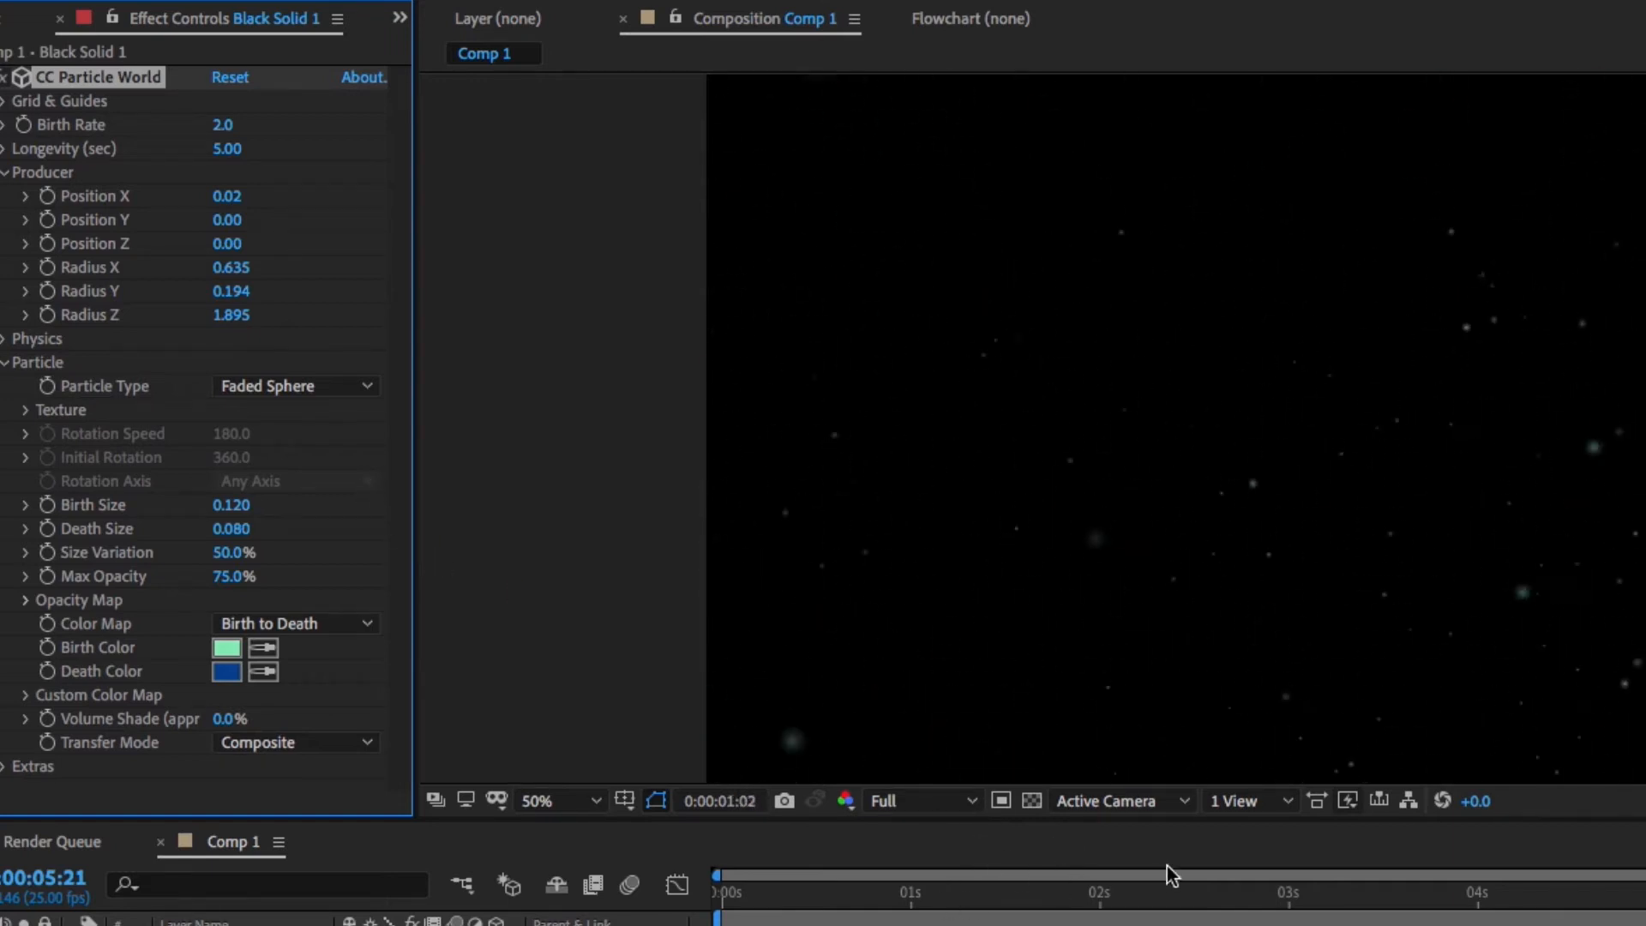
{"action": "key", "text": "space"}
{"action": "key", "text": "space"}
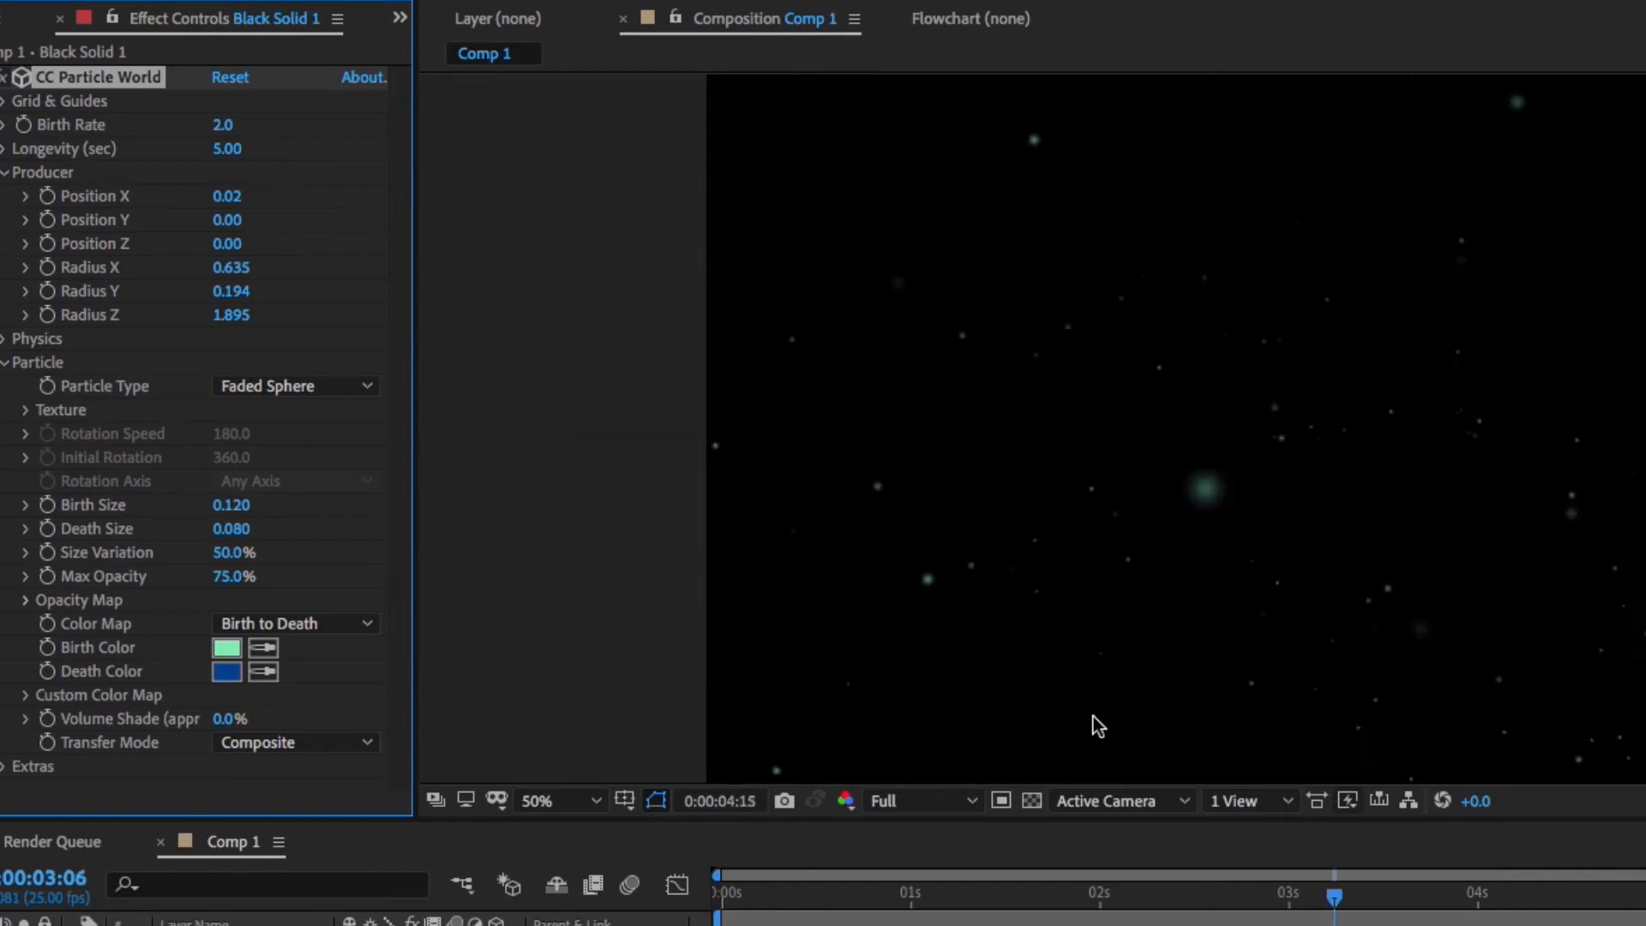
{"action": "key", "text": "space"}
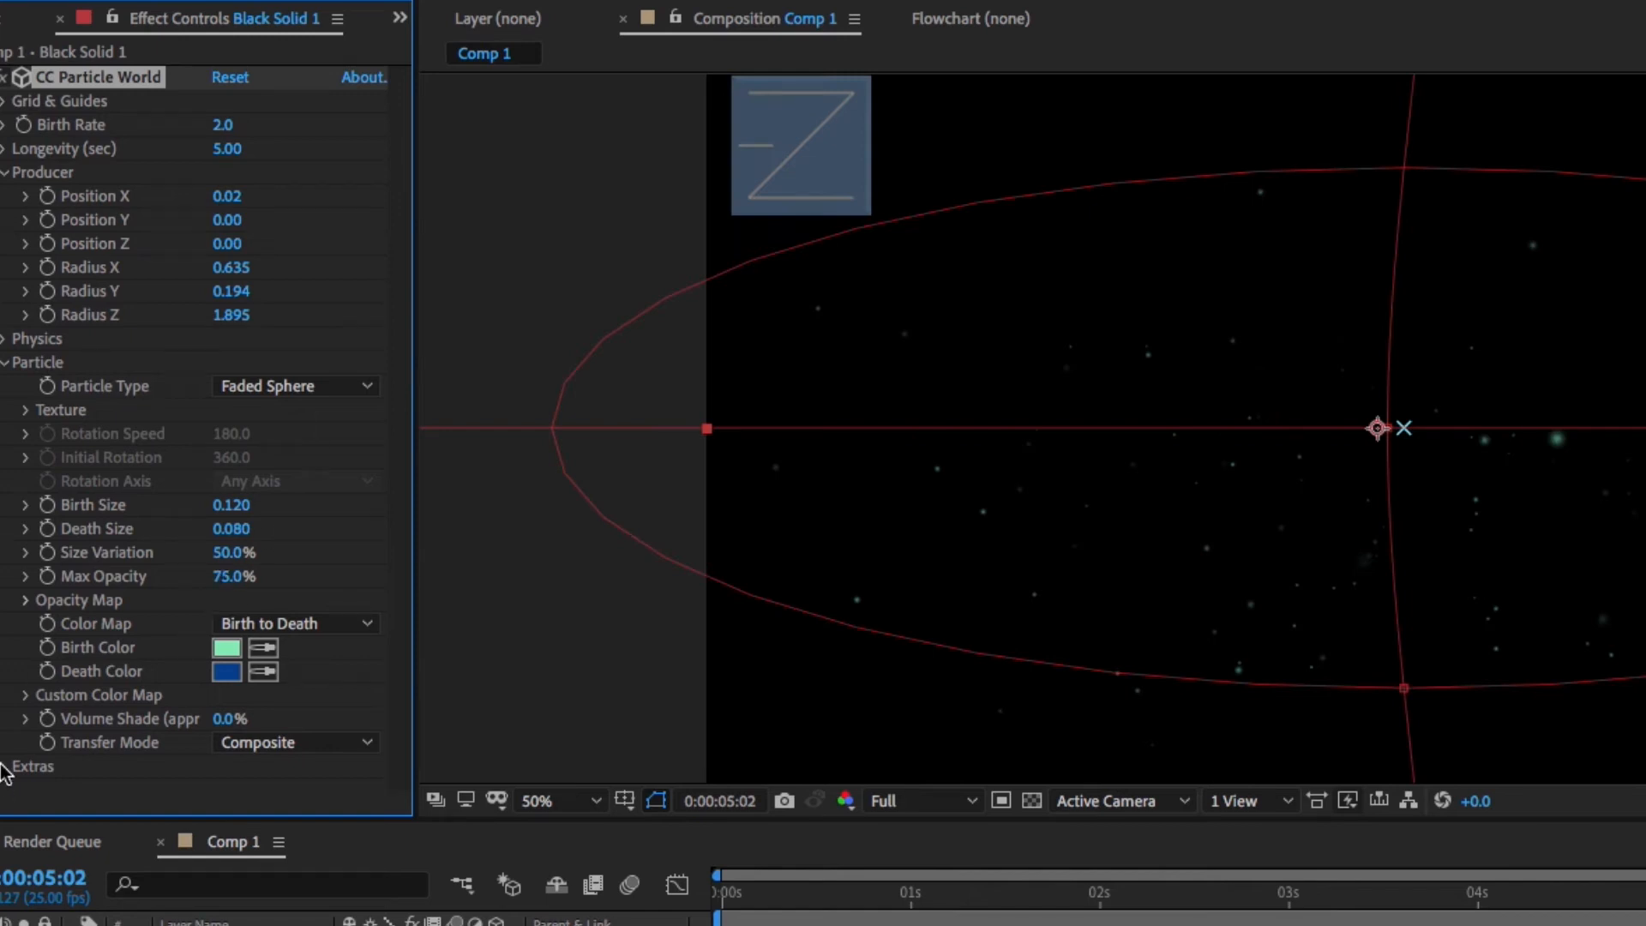
Set the physics Gravity to -0.500 and preview the particle motion from near the start of the composition
{"action": "left_click", "coordinate": [5, 361]}
{"action": "left_click", "coordinate": [5, 341]}
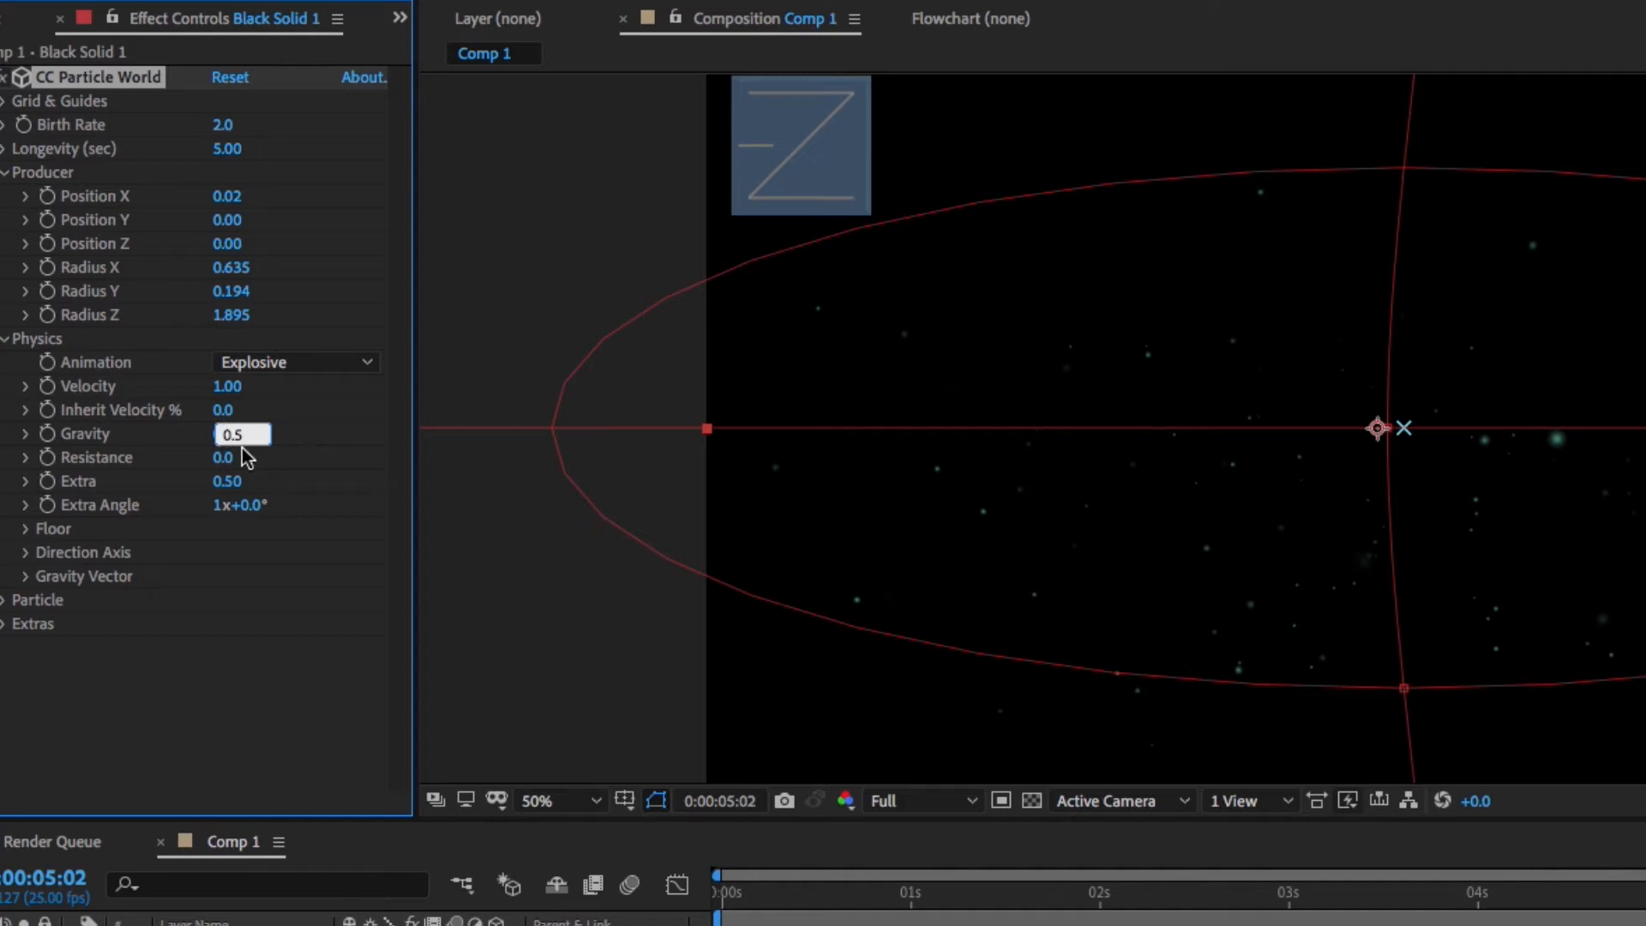
{"action": "key", "text": "Return"}
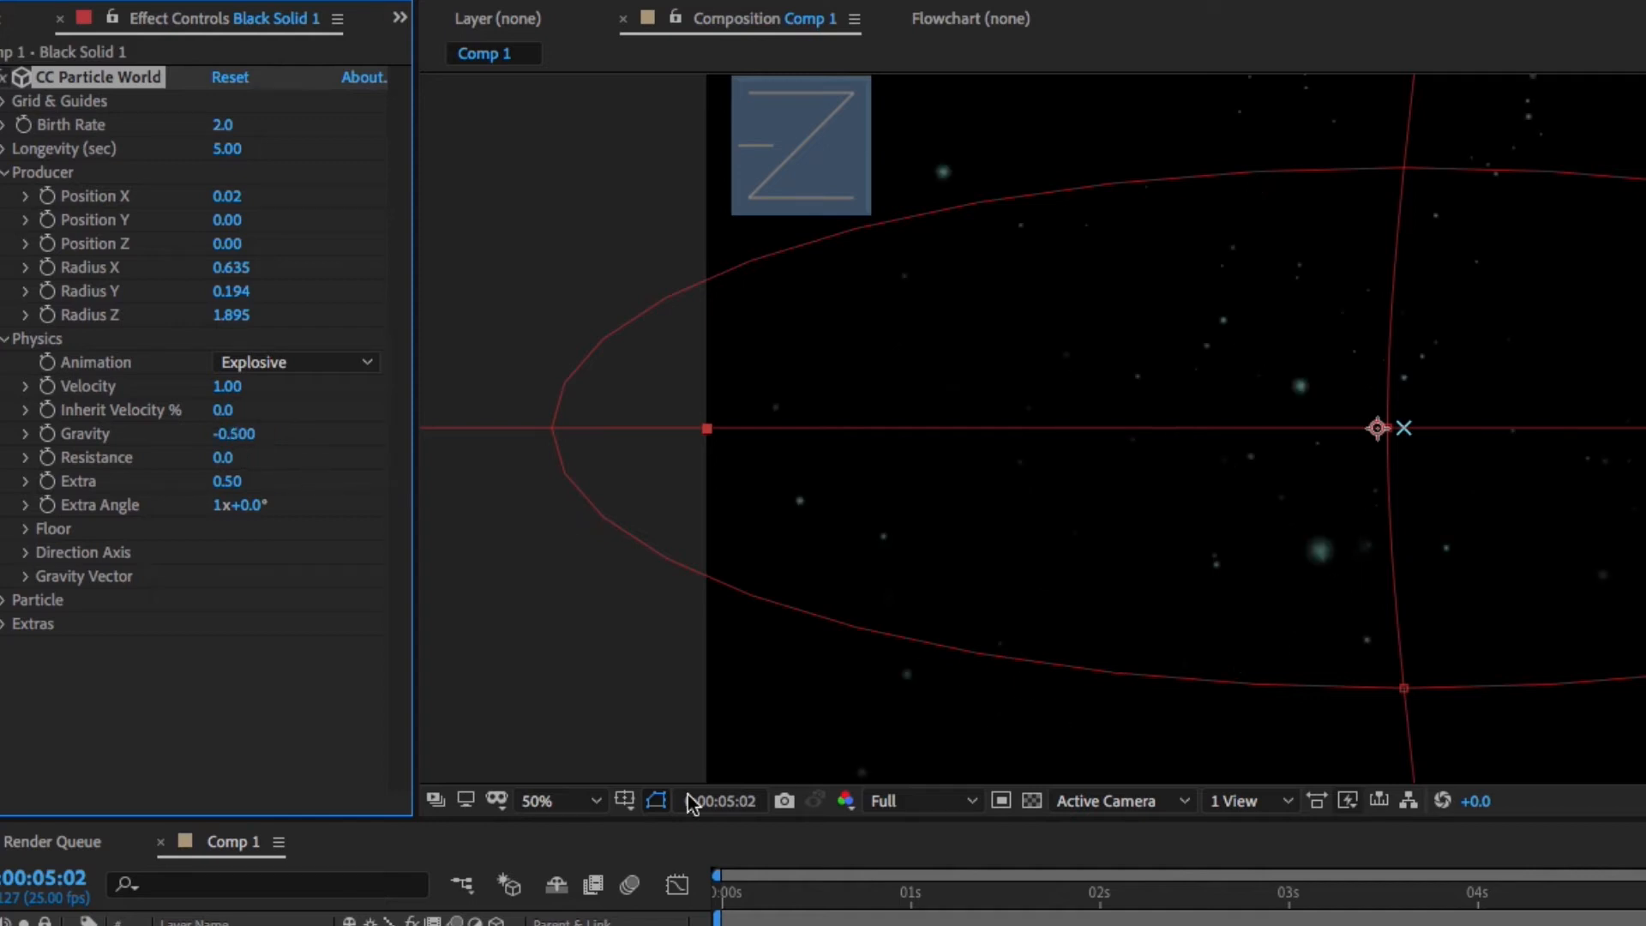
{"action": "left_click", "coordinate": [745, 888]}
{"action": "key", "text": "space"}
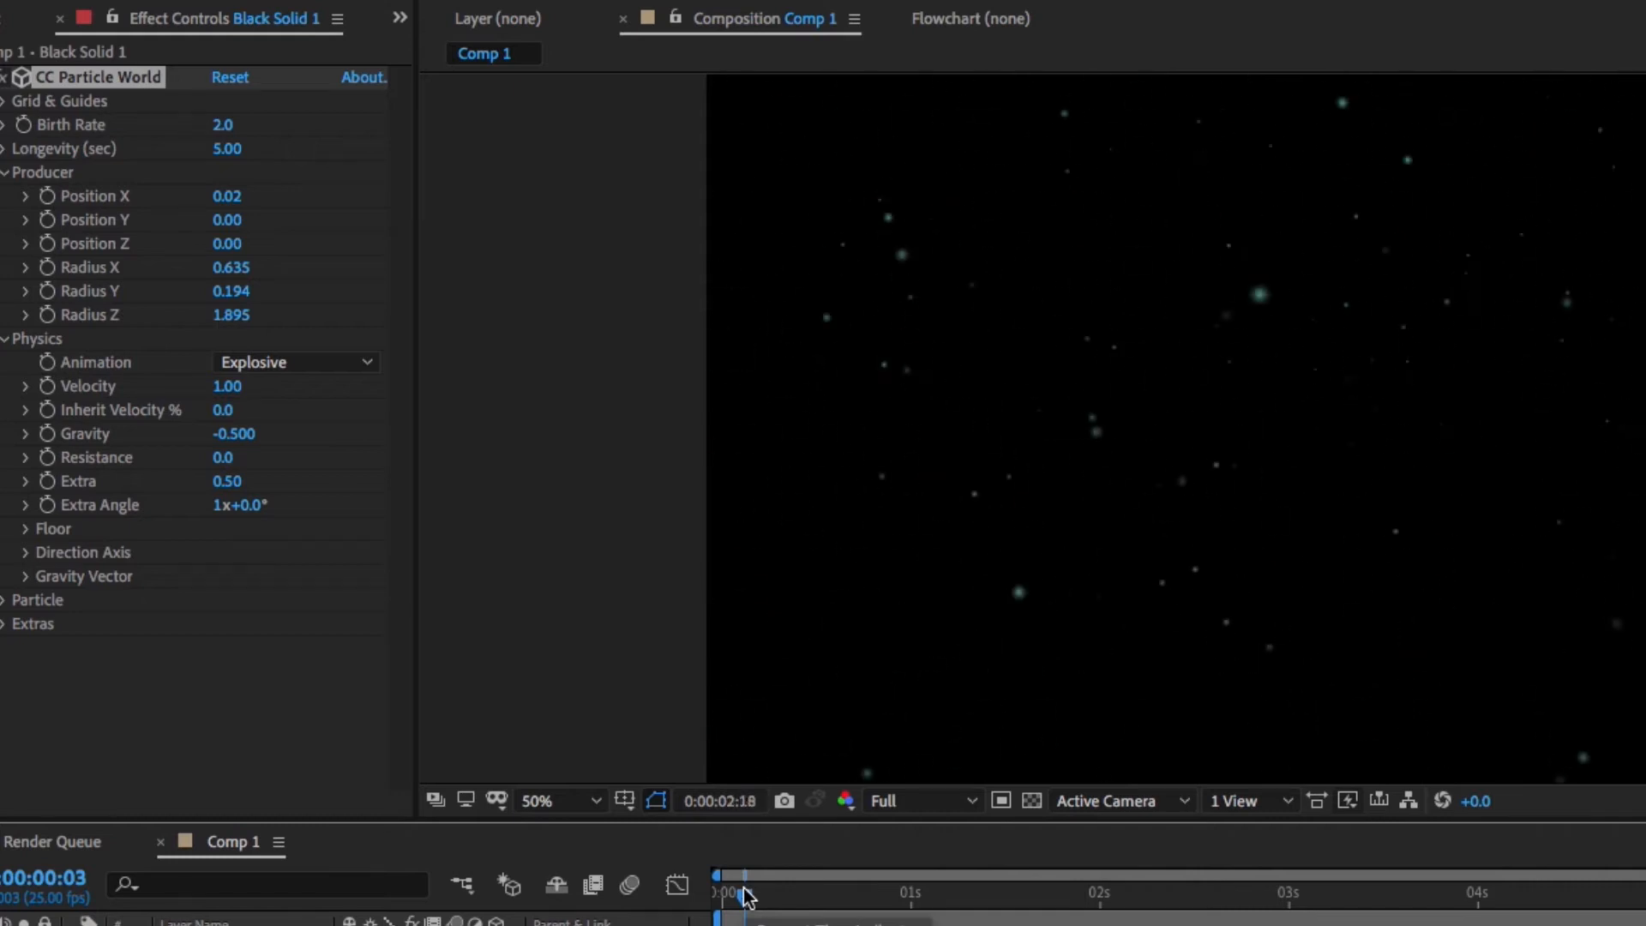
{"action": "key", "text": "space"}
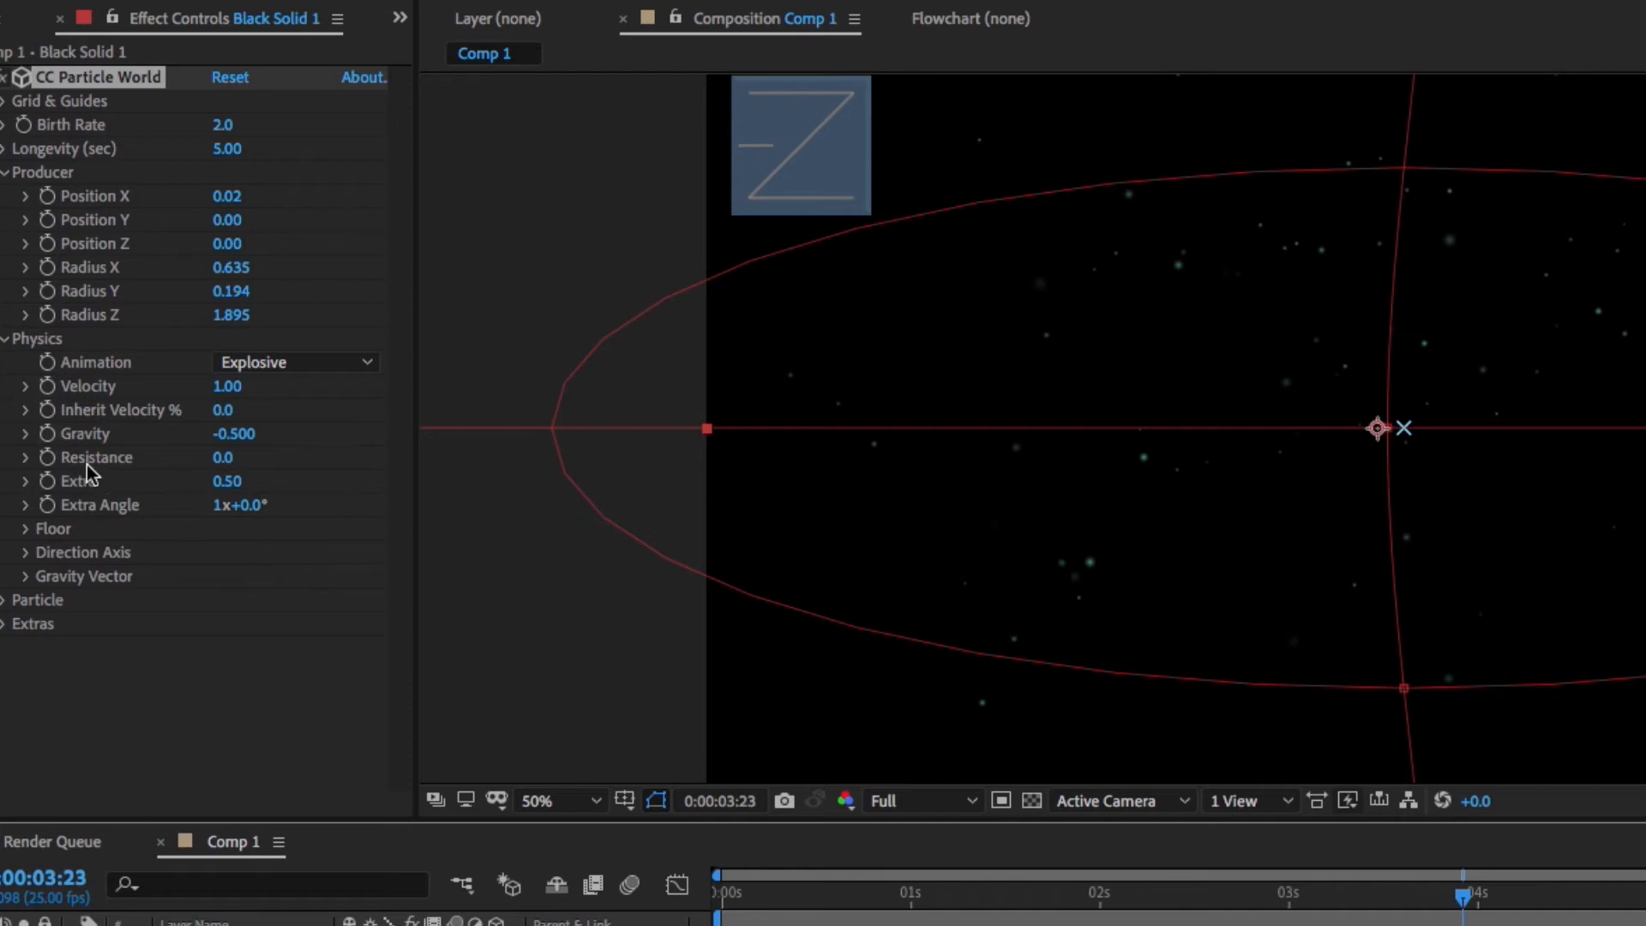
Set the physics Resistance to 4.0, preview the motion, and raise the Resistance further to 7.8 during playback
{"action": "left_click", "coordinate": [221, 459]}
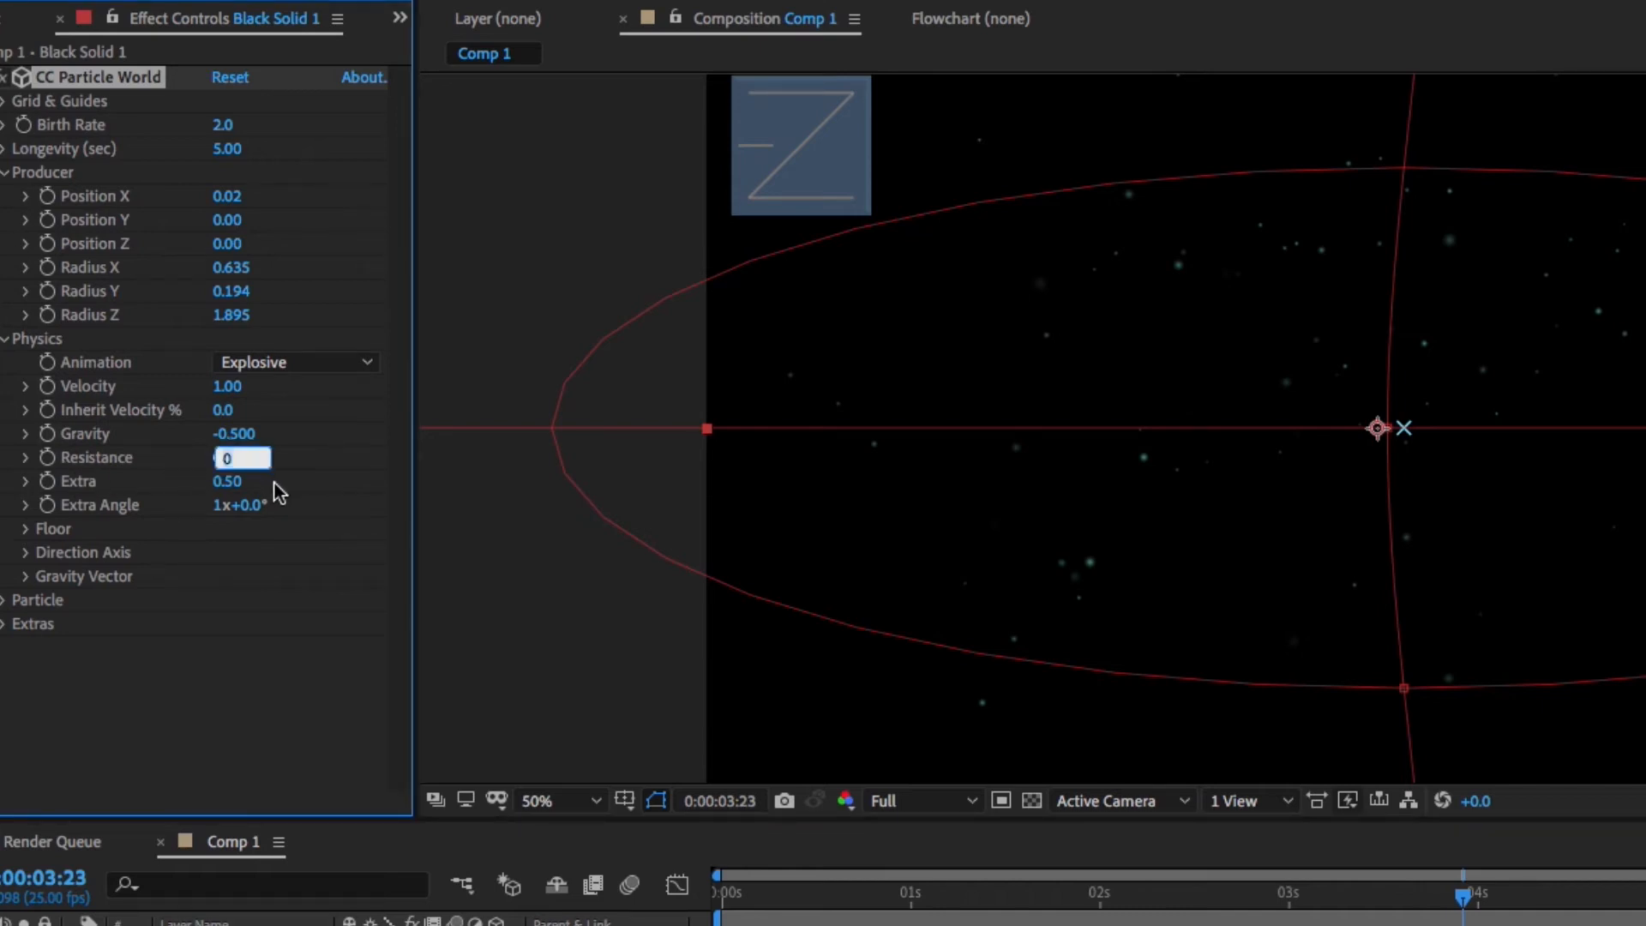
{"action": "key", "text": "Return"}
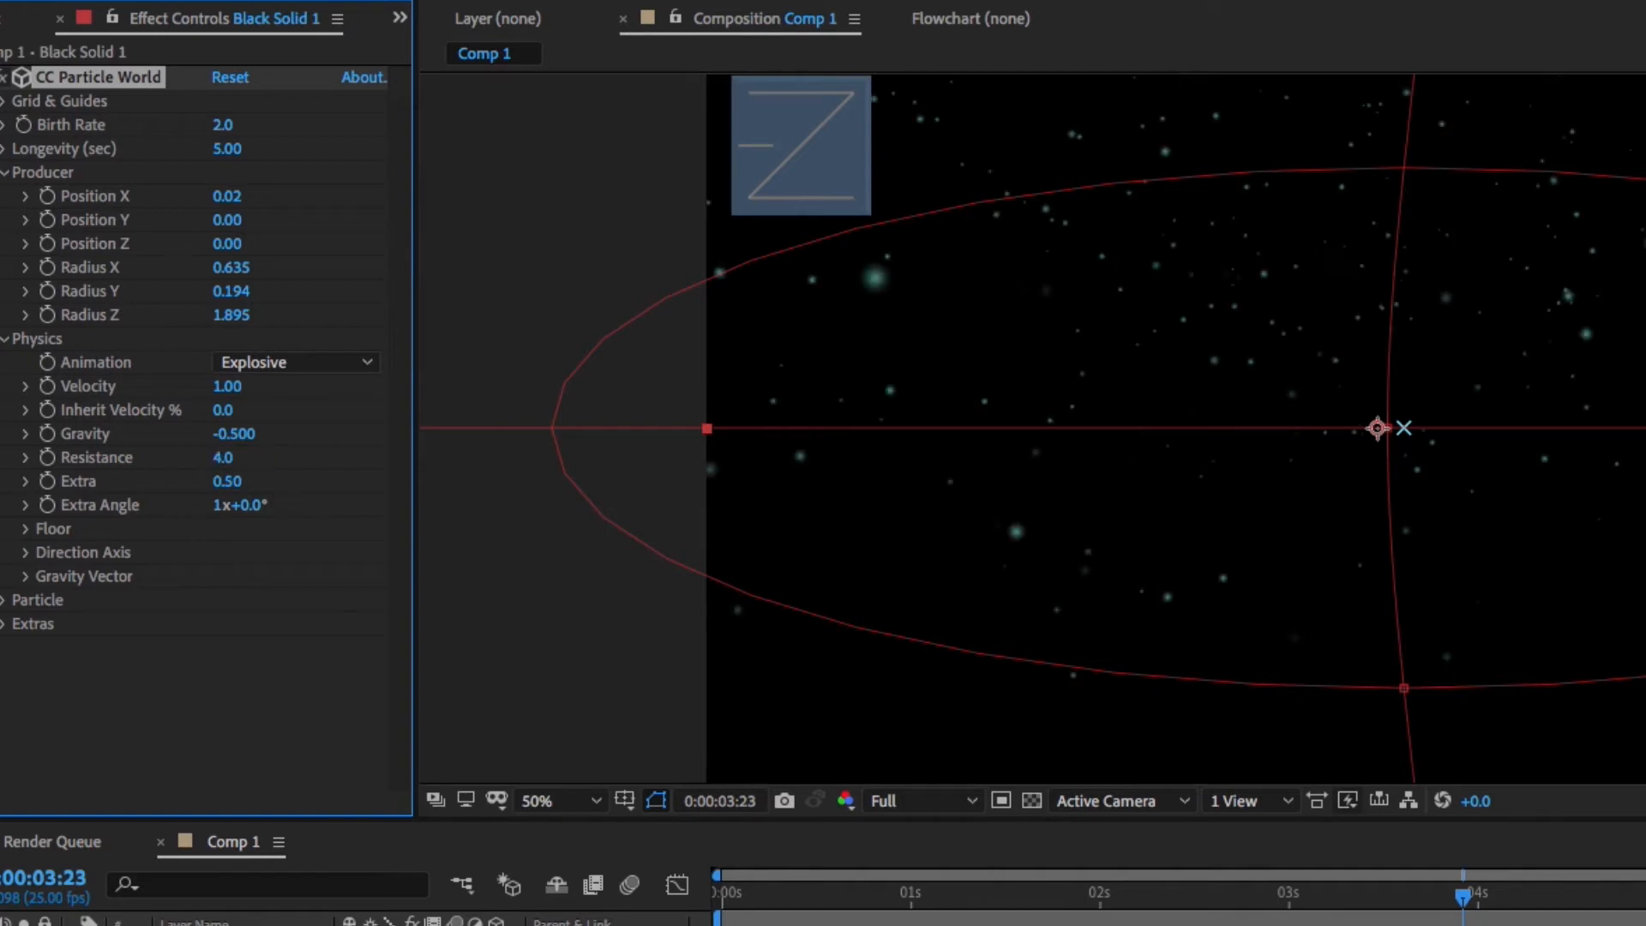
{"action": "key", "text": "space"}
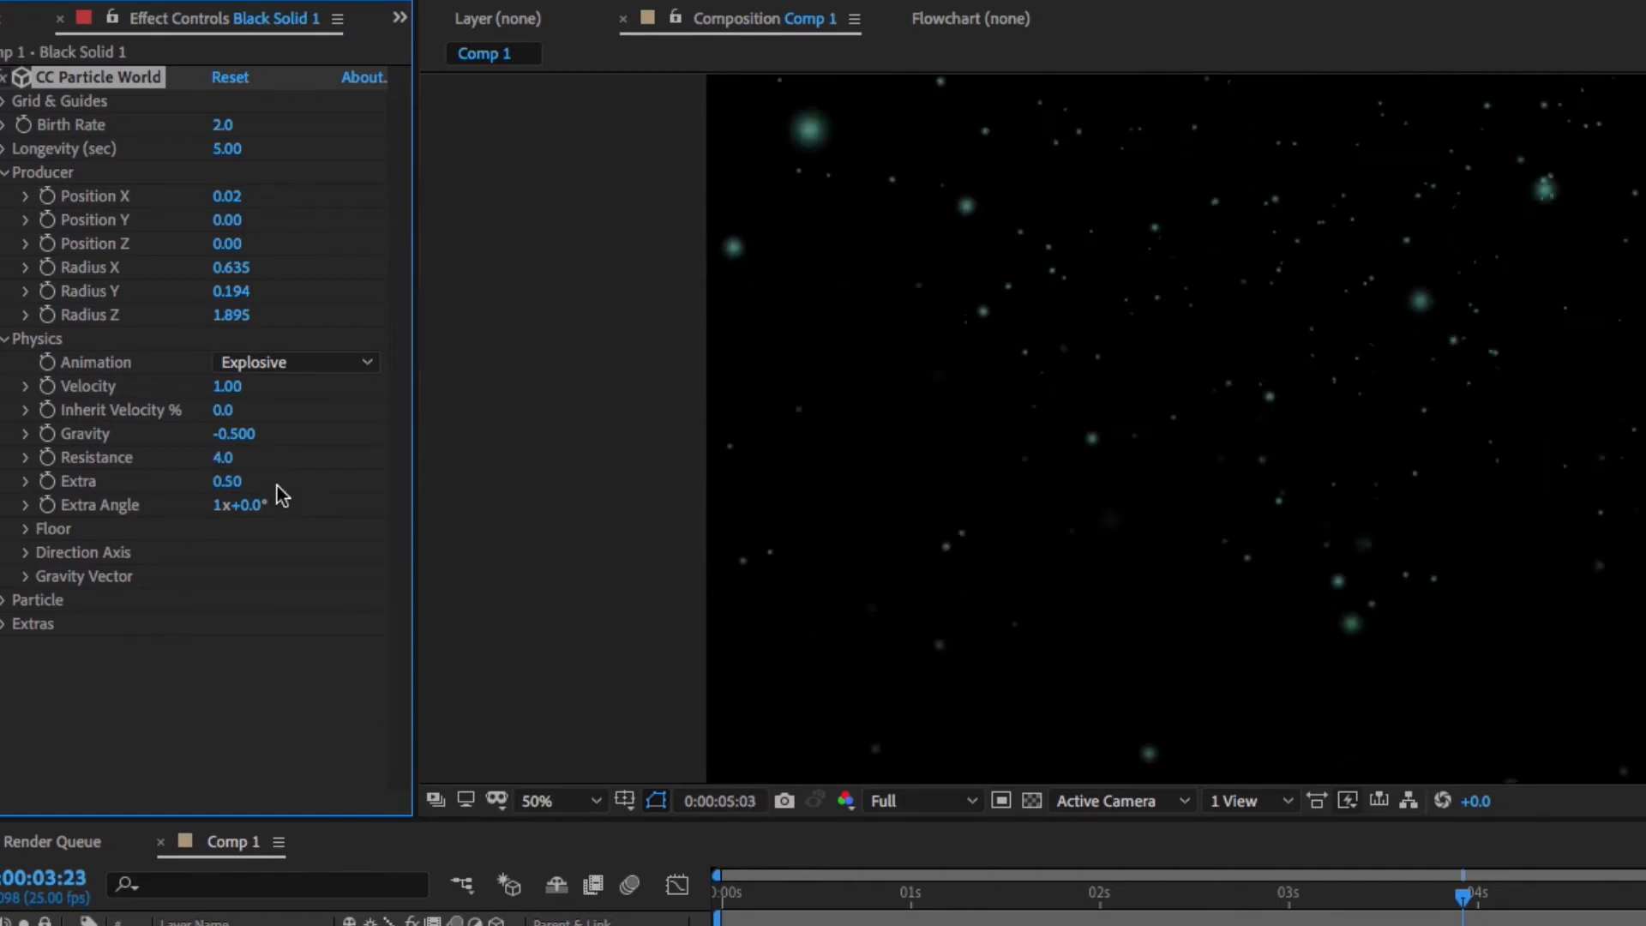
{"action": "left_click_drag", "start_coordinate": [221, 458], "coordinate": [276, 463]}
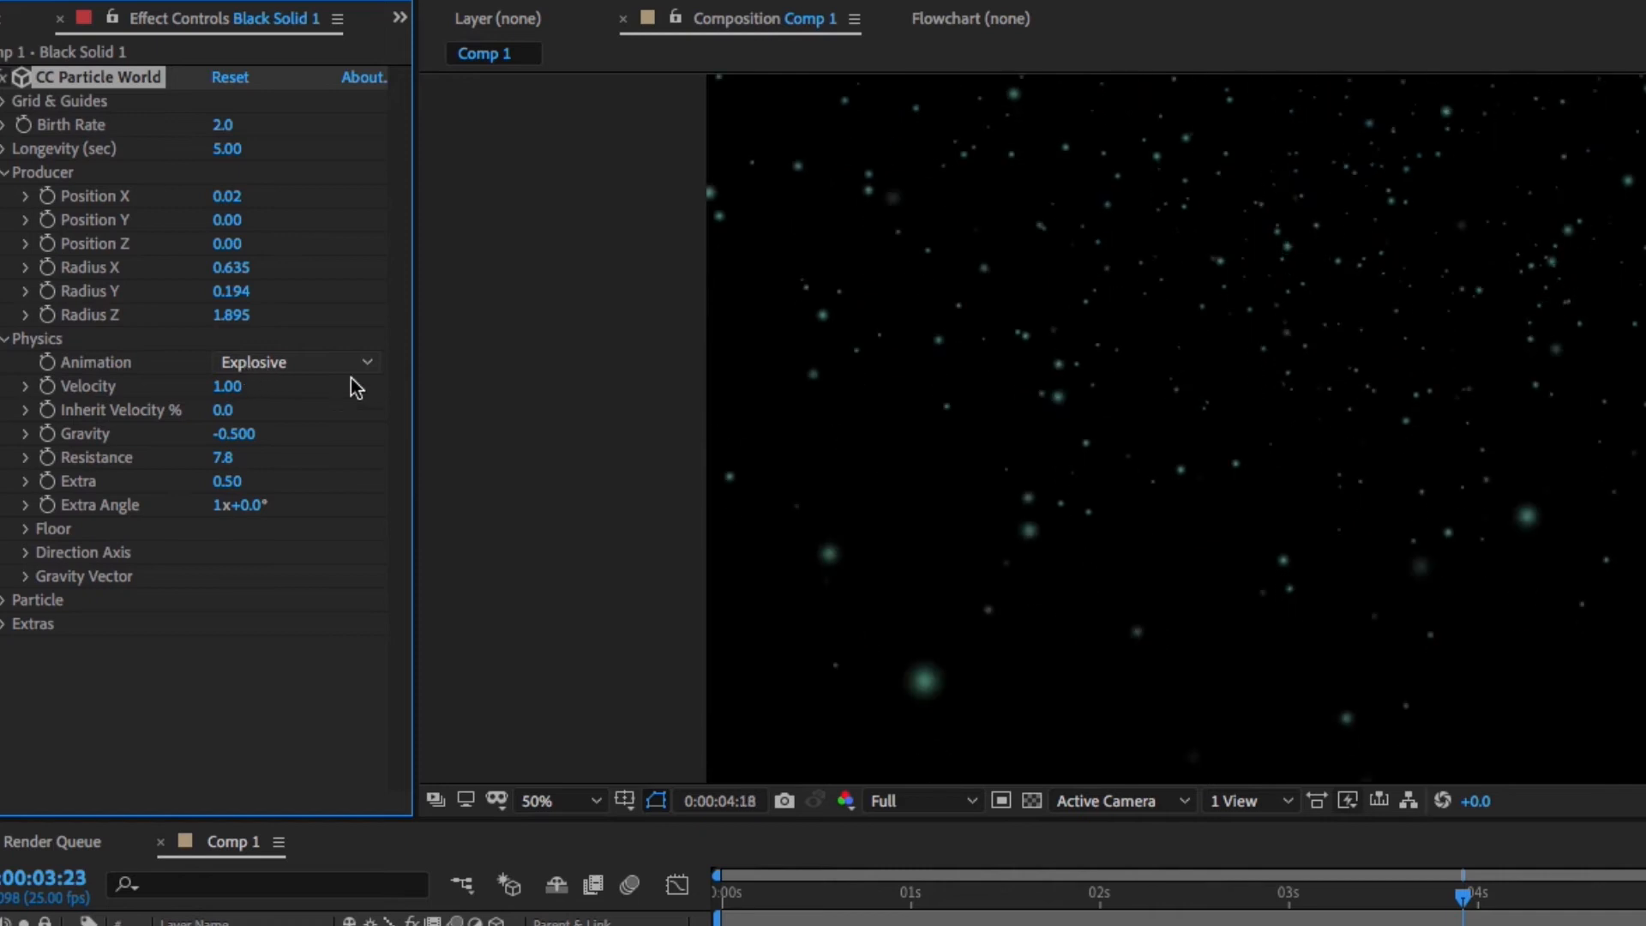
Try the Viscouse, Vortex, Fire and Jet Sideways physics animations during playback, and set the Animation to Twirly
{"action": "left_click", "coordinate": [271, 368]}
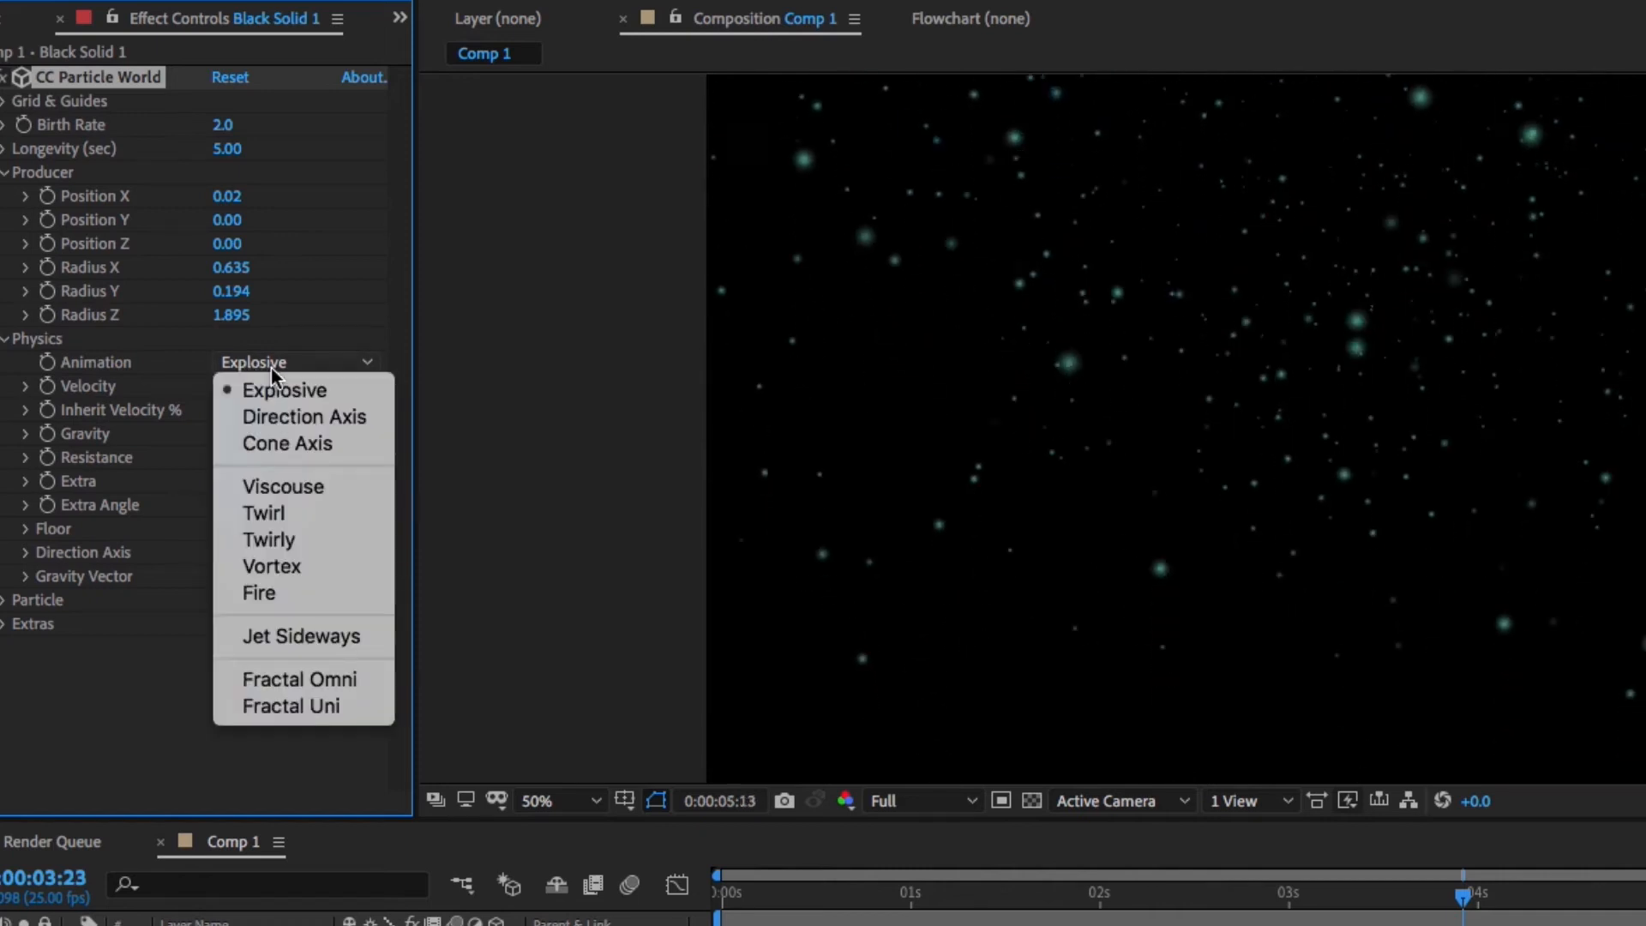
{"action": "left_click", "coordinate": [305, 493]}
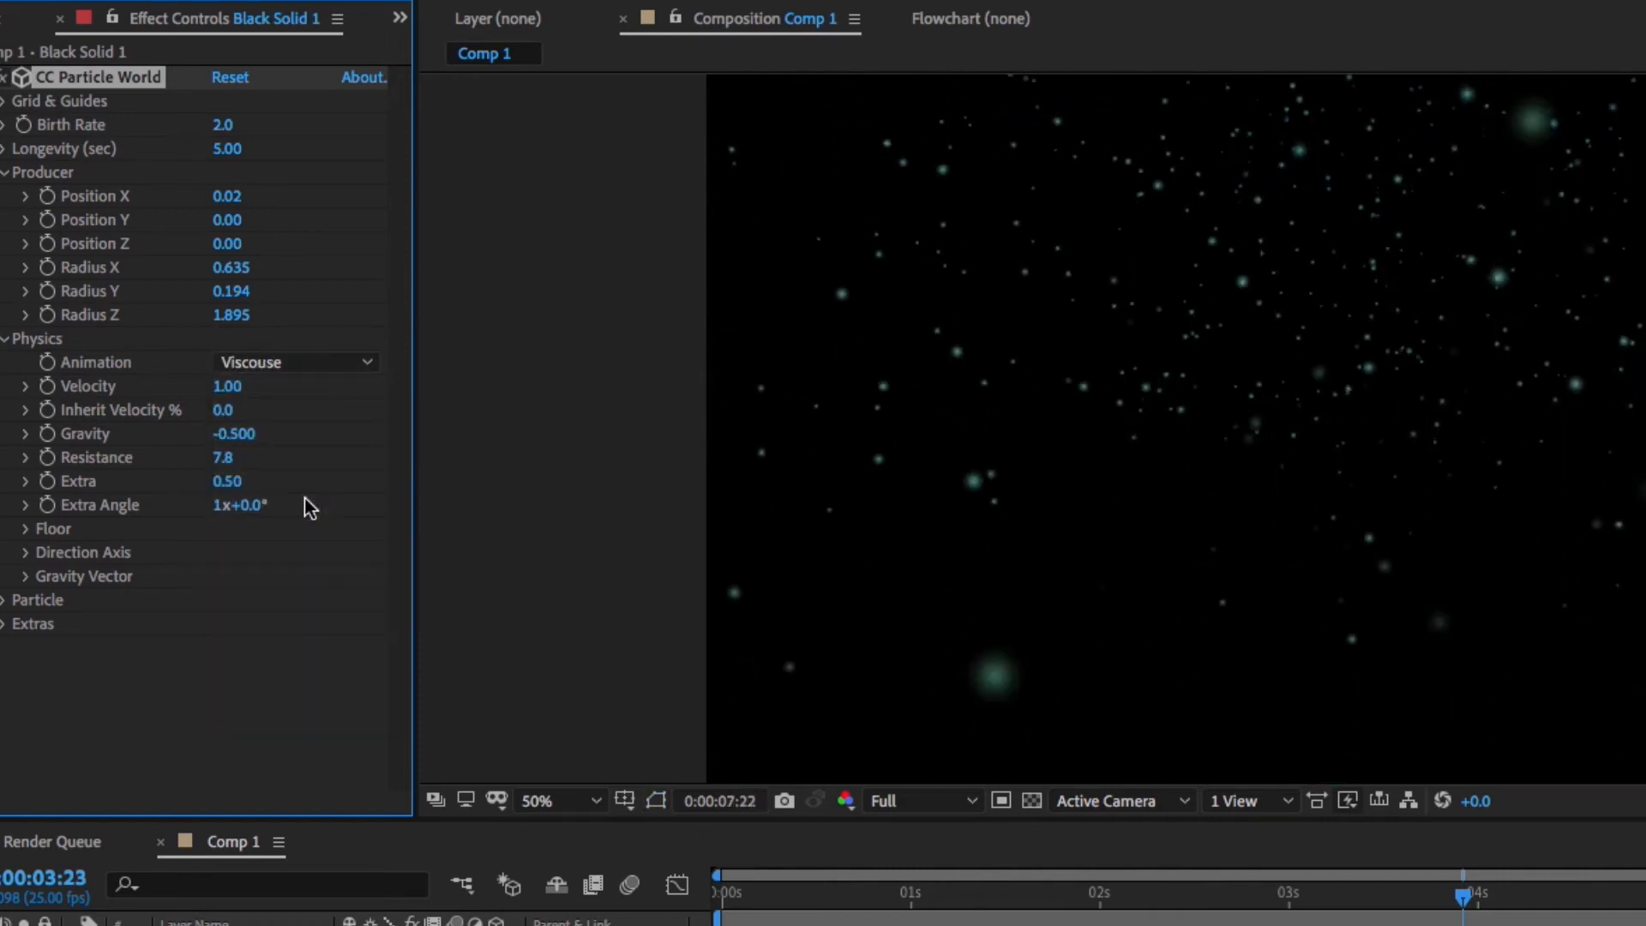
{"action": "left_click", "coordinate": [286, 363]}
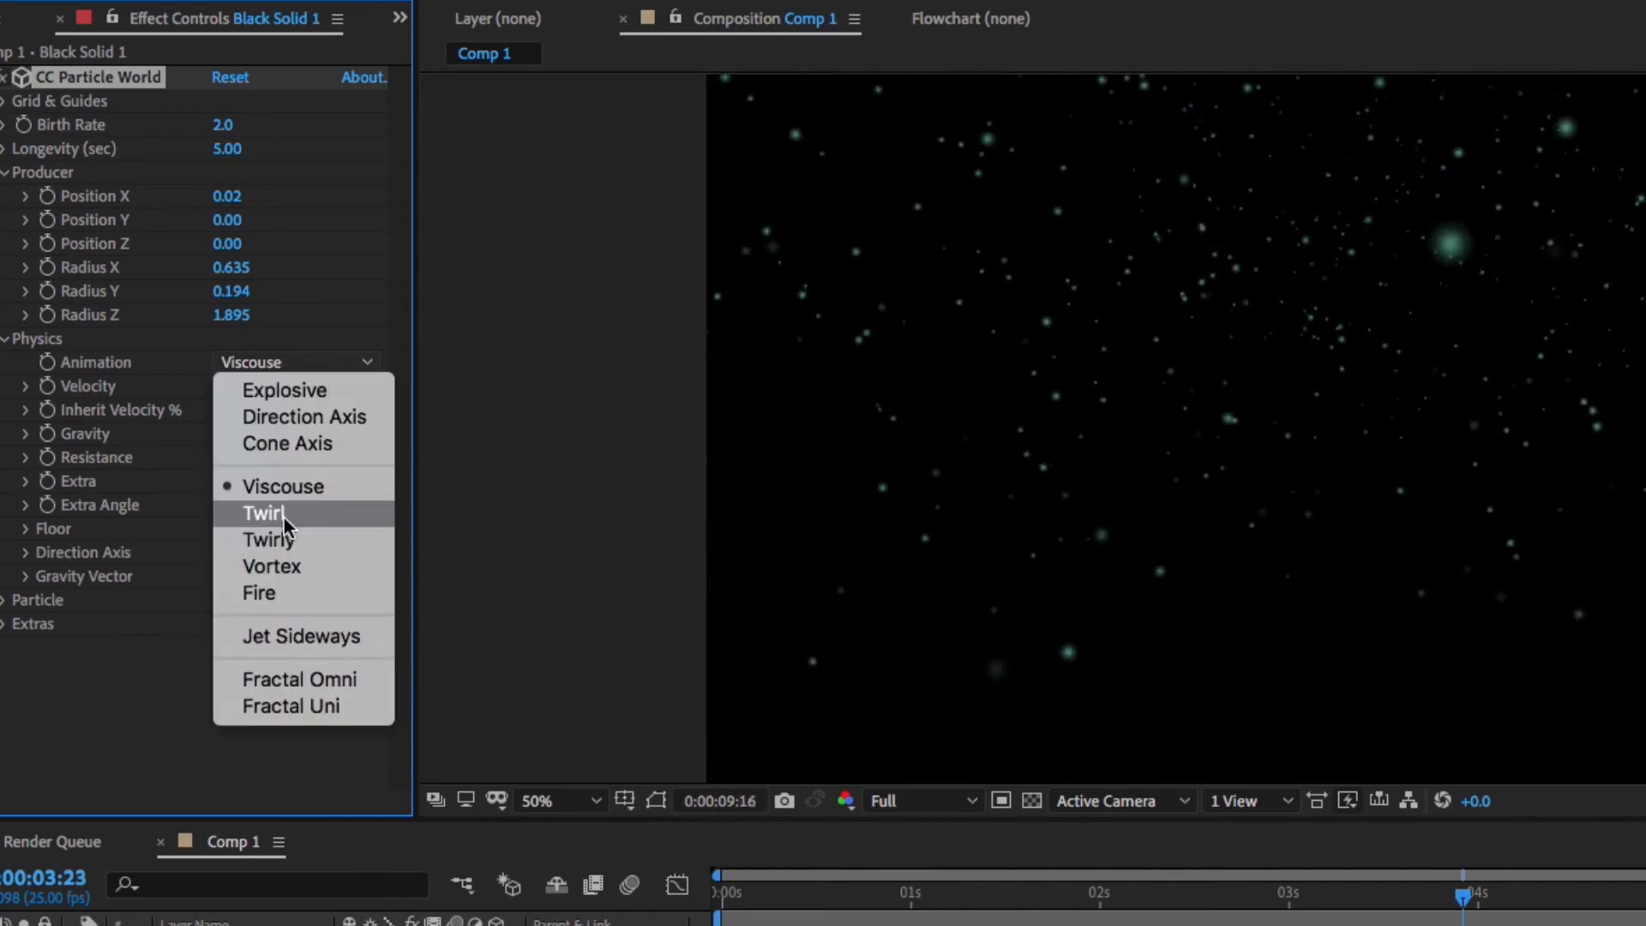
{"action": "left_click", "coordinate": [290, 540]}
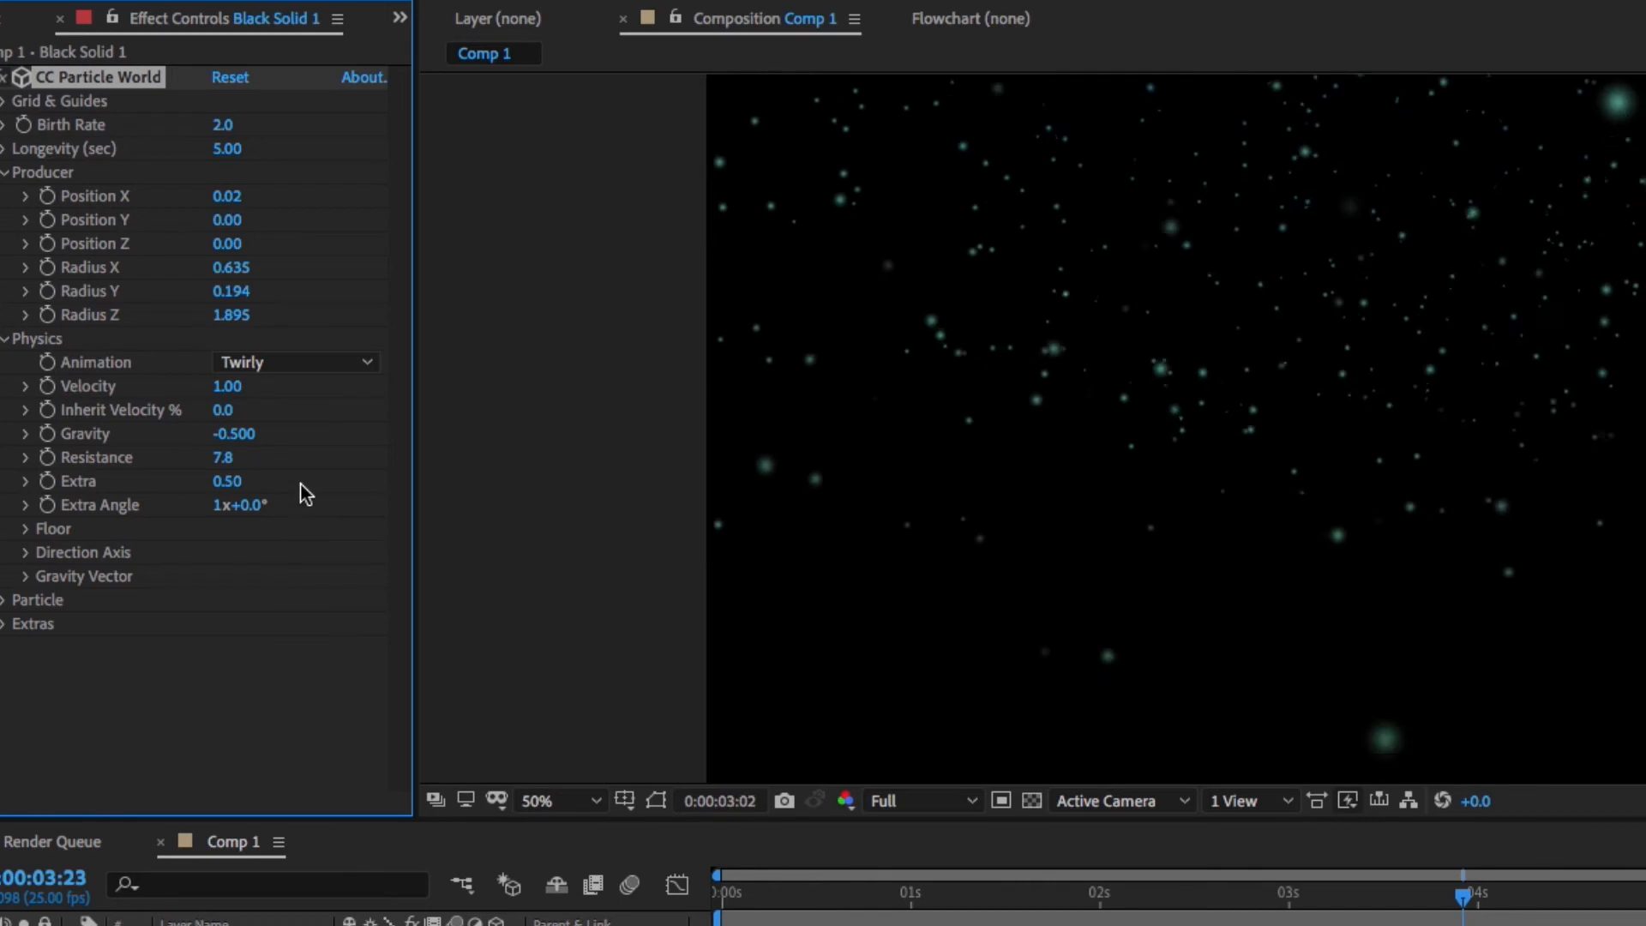
{"action": "left_click", "coordinate": [353, 362]}
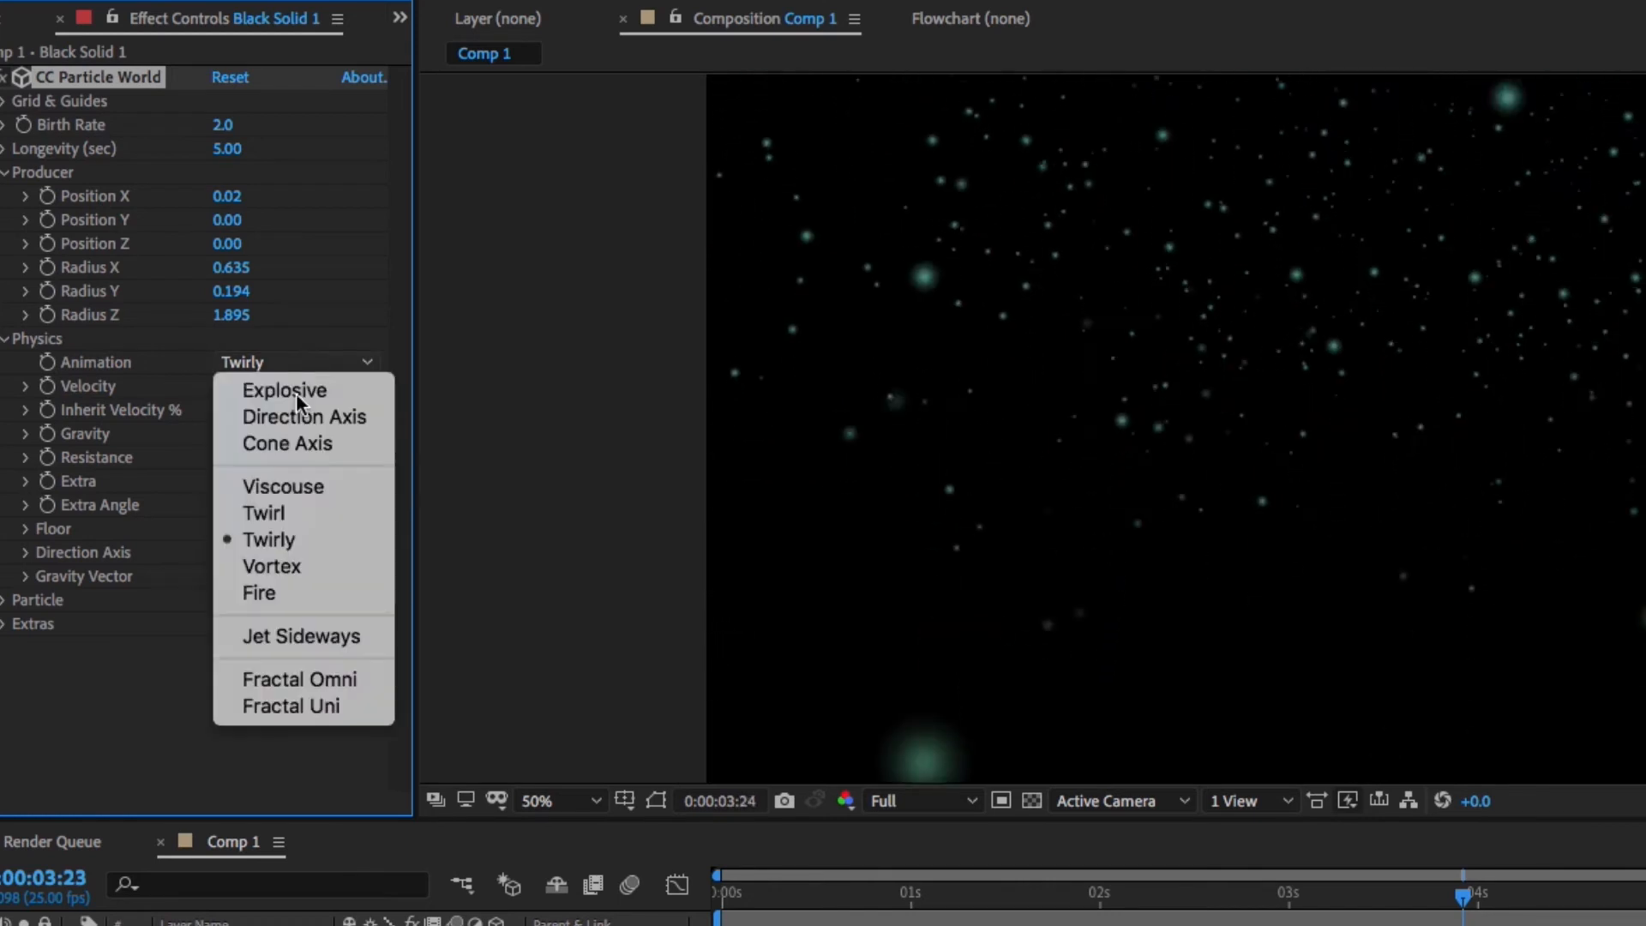
{"action": "left_click", "coordinate": [297, 566]}
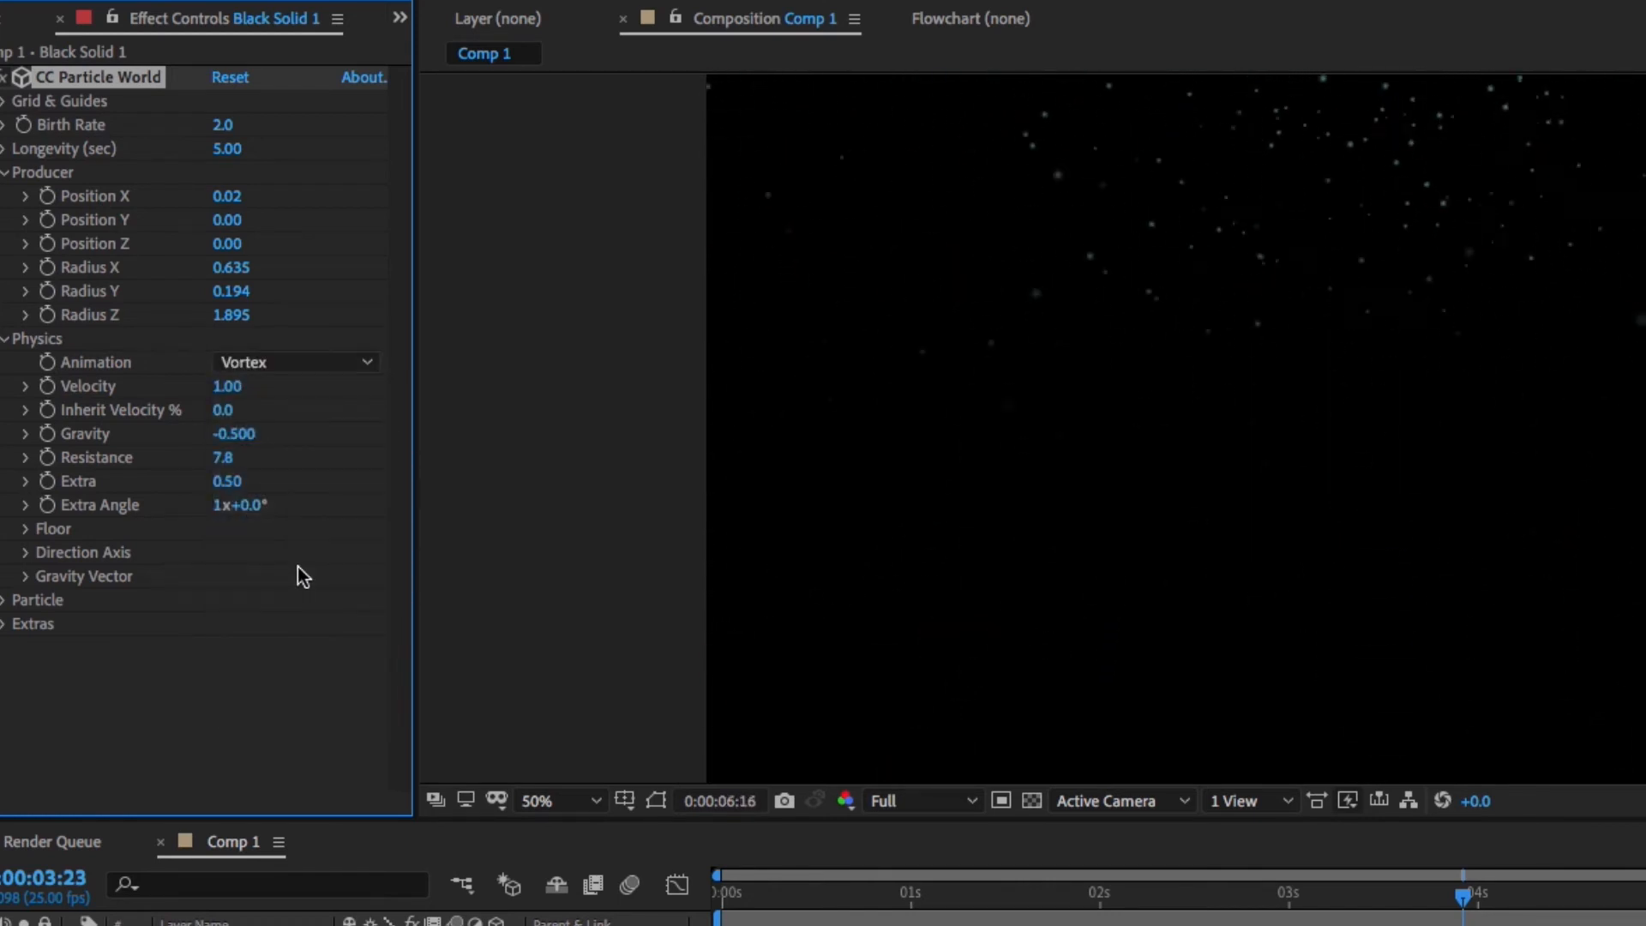
{"action": "left_click", "coordinate": [360, 363]}
{"action": "left_click", "coordinate": [275, 595]}
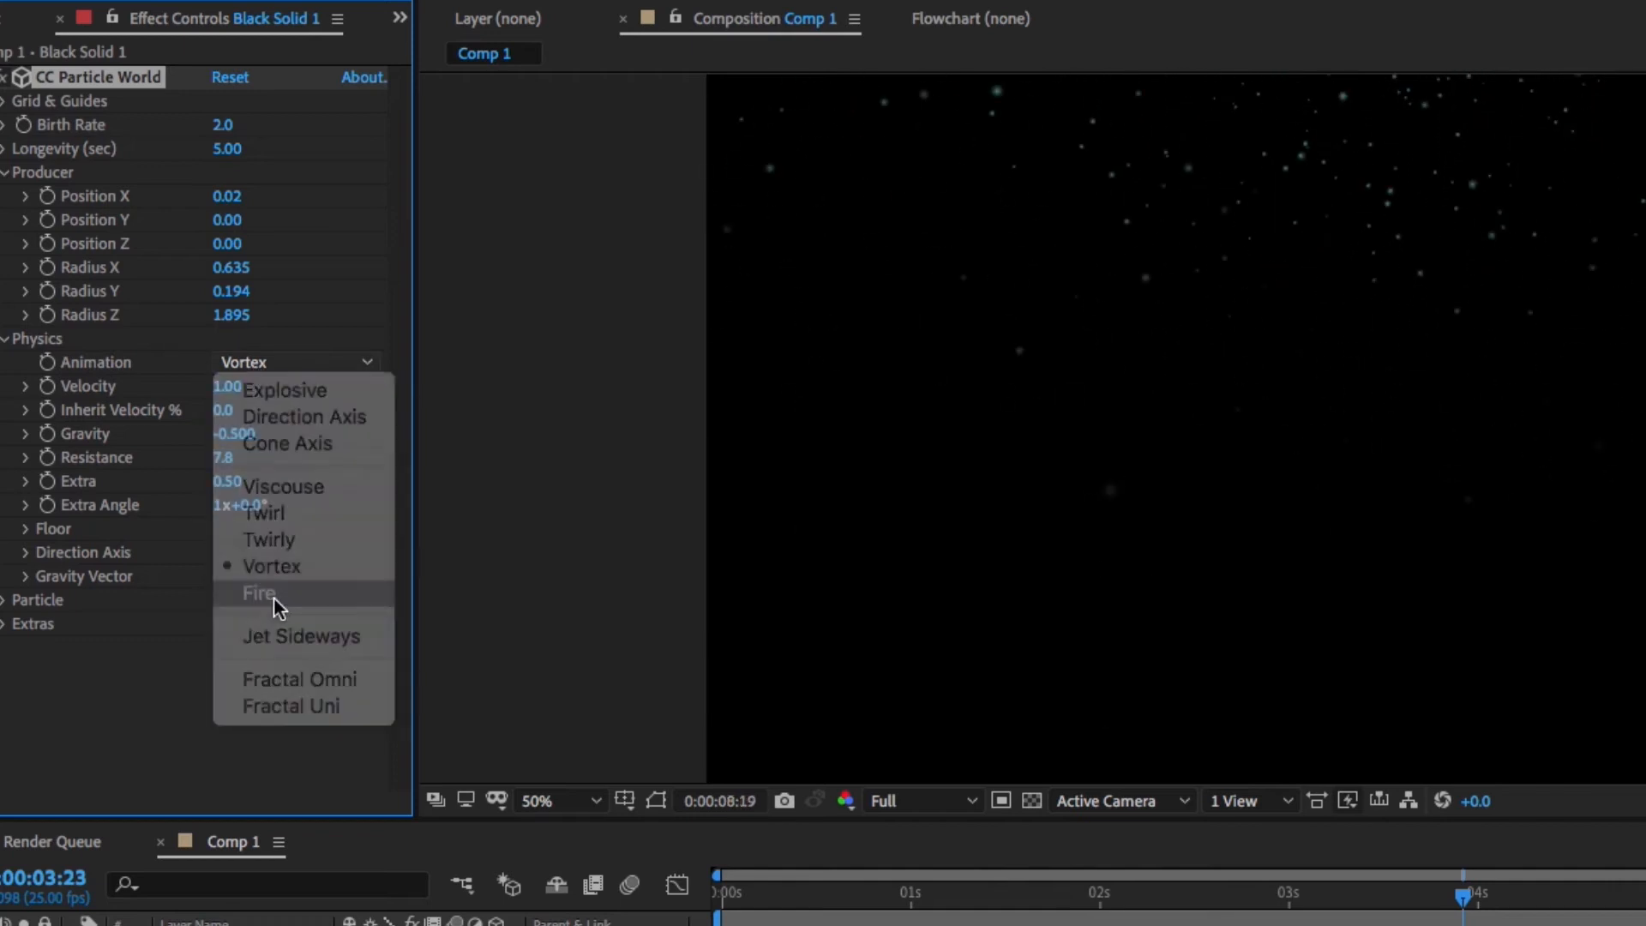
{"action": "left_click", "coordinate": [249, 364]}
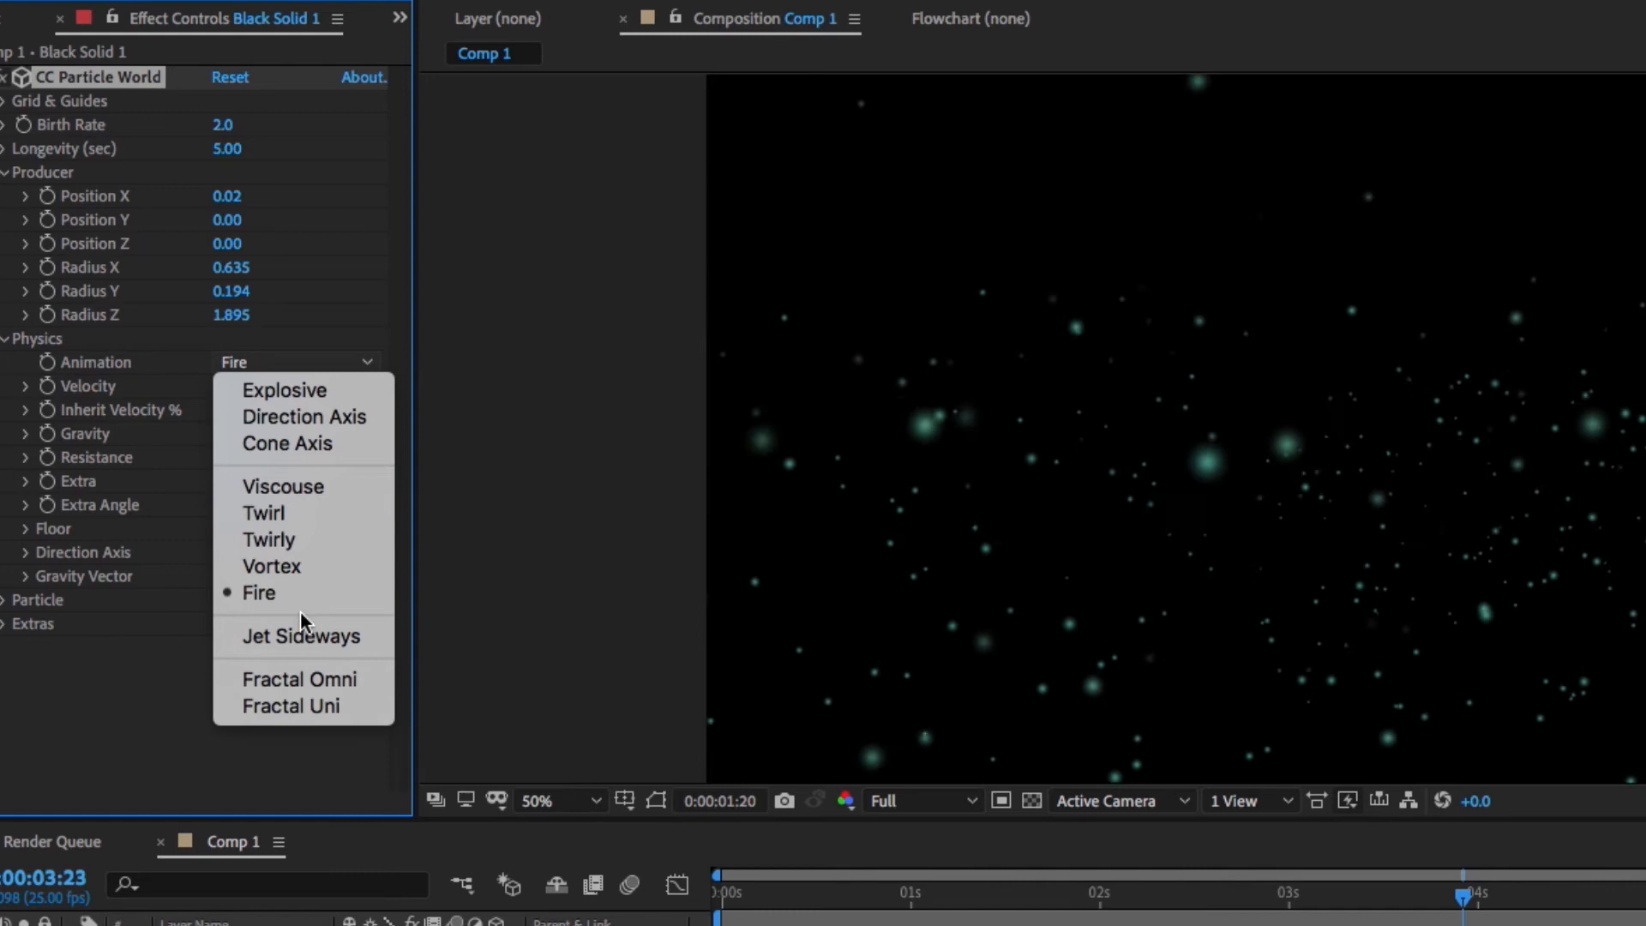
{"action": "left_click", "coordinate": [303, 634]}
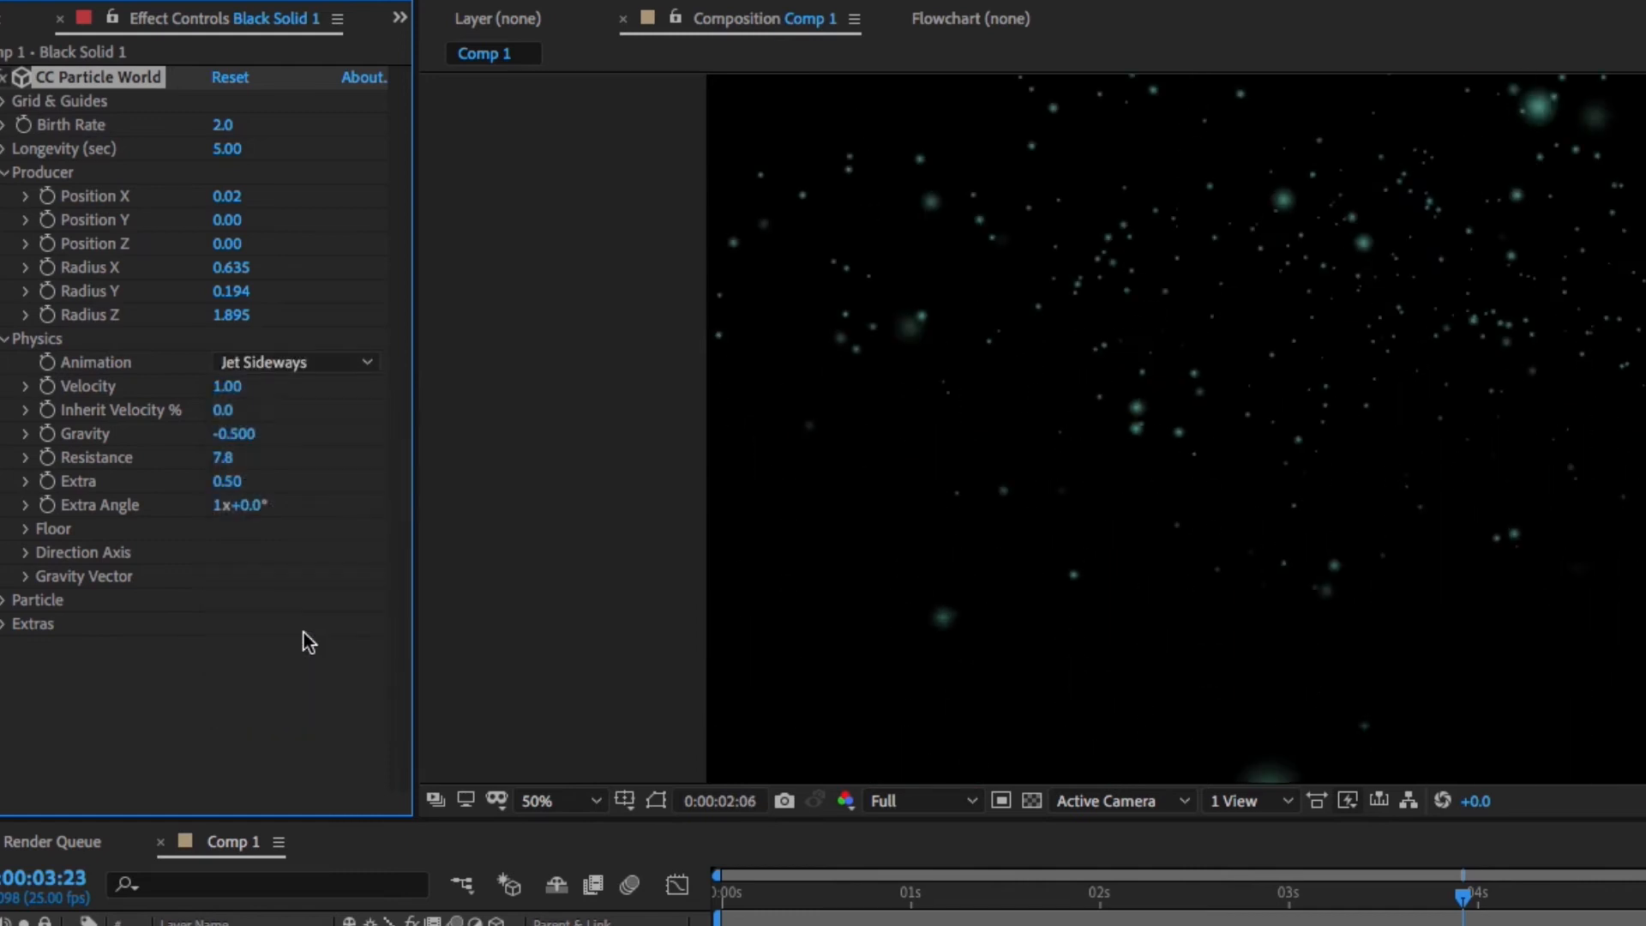
{"action": "left_click", "coordinate": [275, 364]}
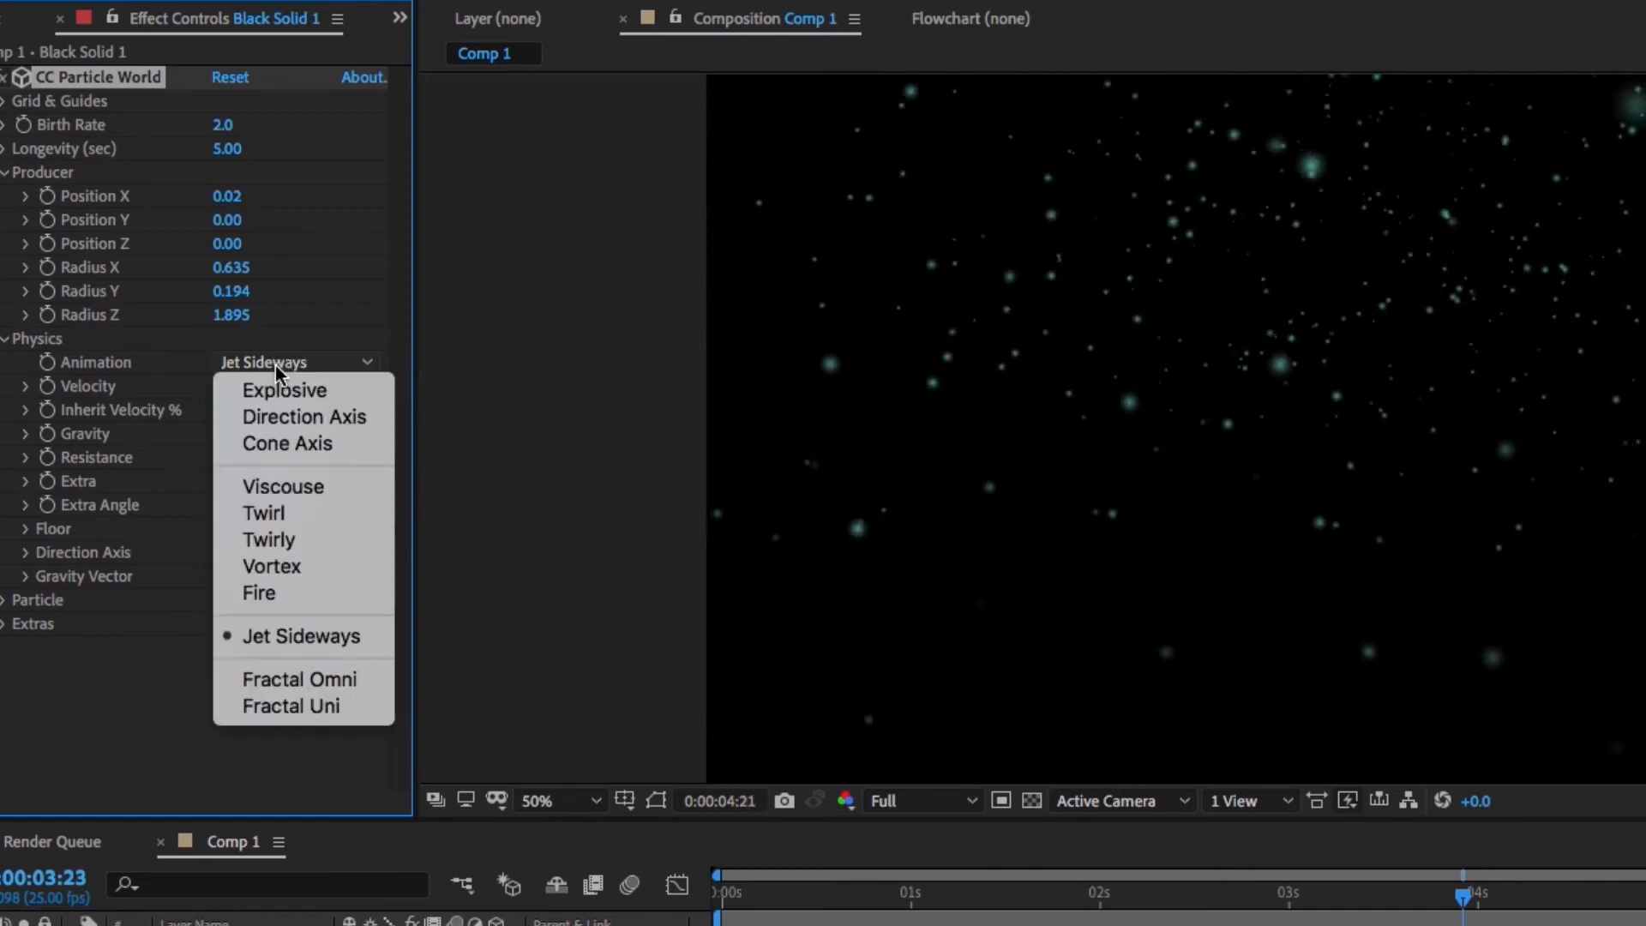
{"action": "left_click", "coordinate": [306, 538]}
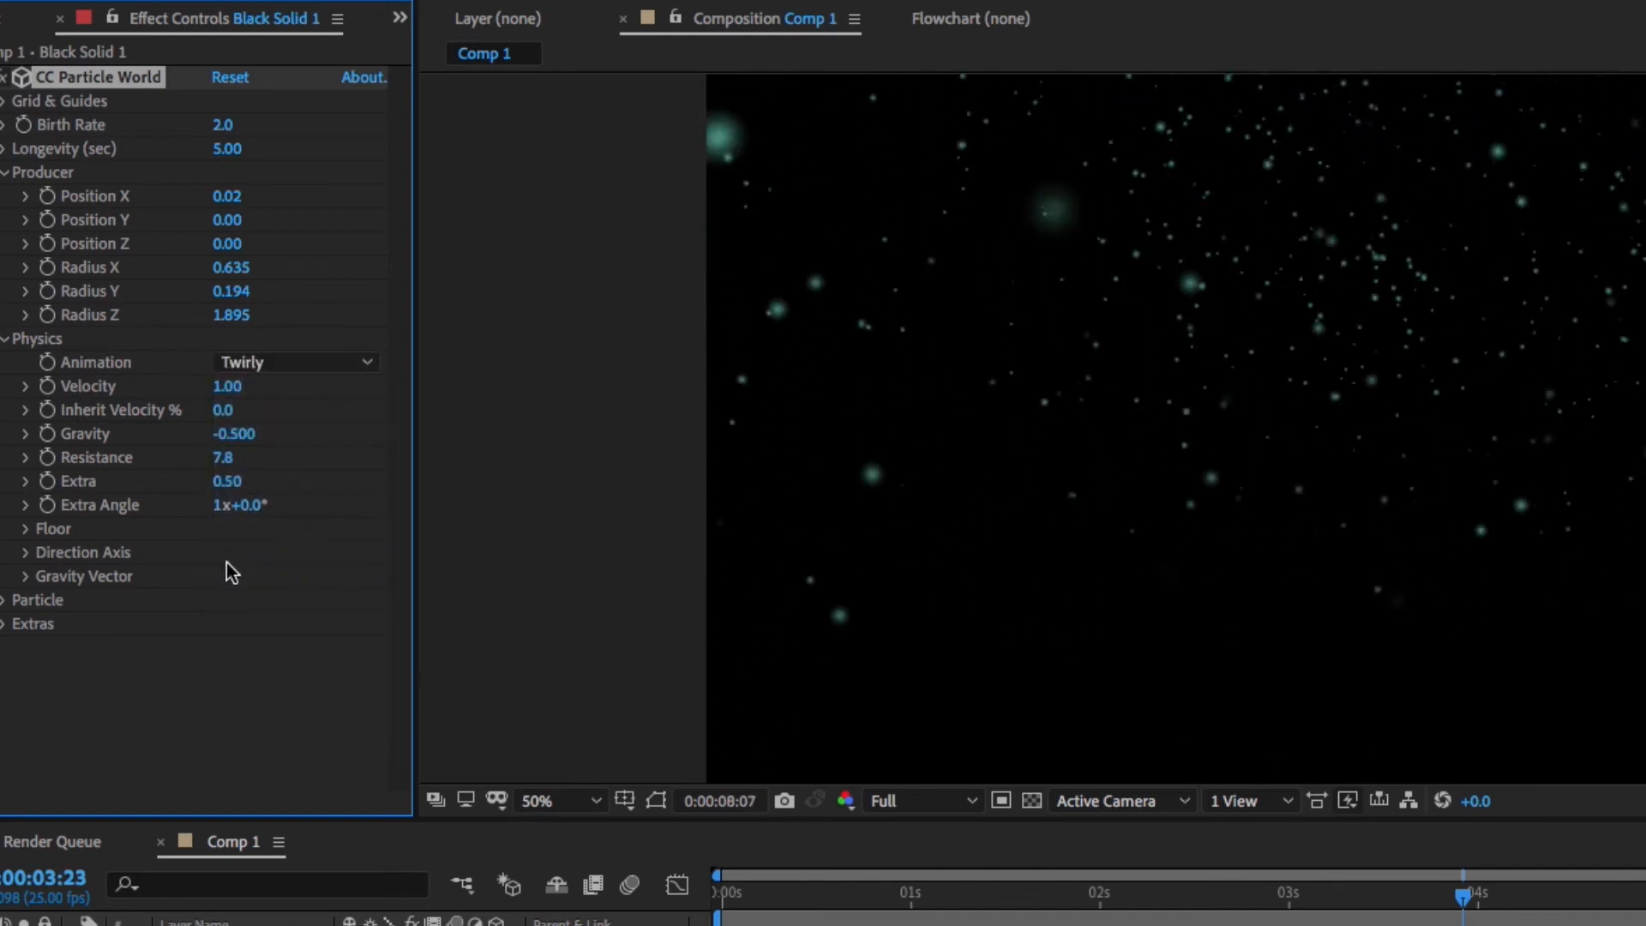
Set the particles' Birth Size to 0.170, Death Size to 0.000 and Max Opacity to 100%
{"action": "left_click", "coordinate": [3, 602]}
{"action": "scroll", "coordinate": [25, 614], "scroll_direction": "down", "scroll_amount": 3}
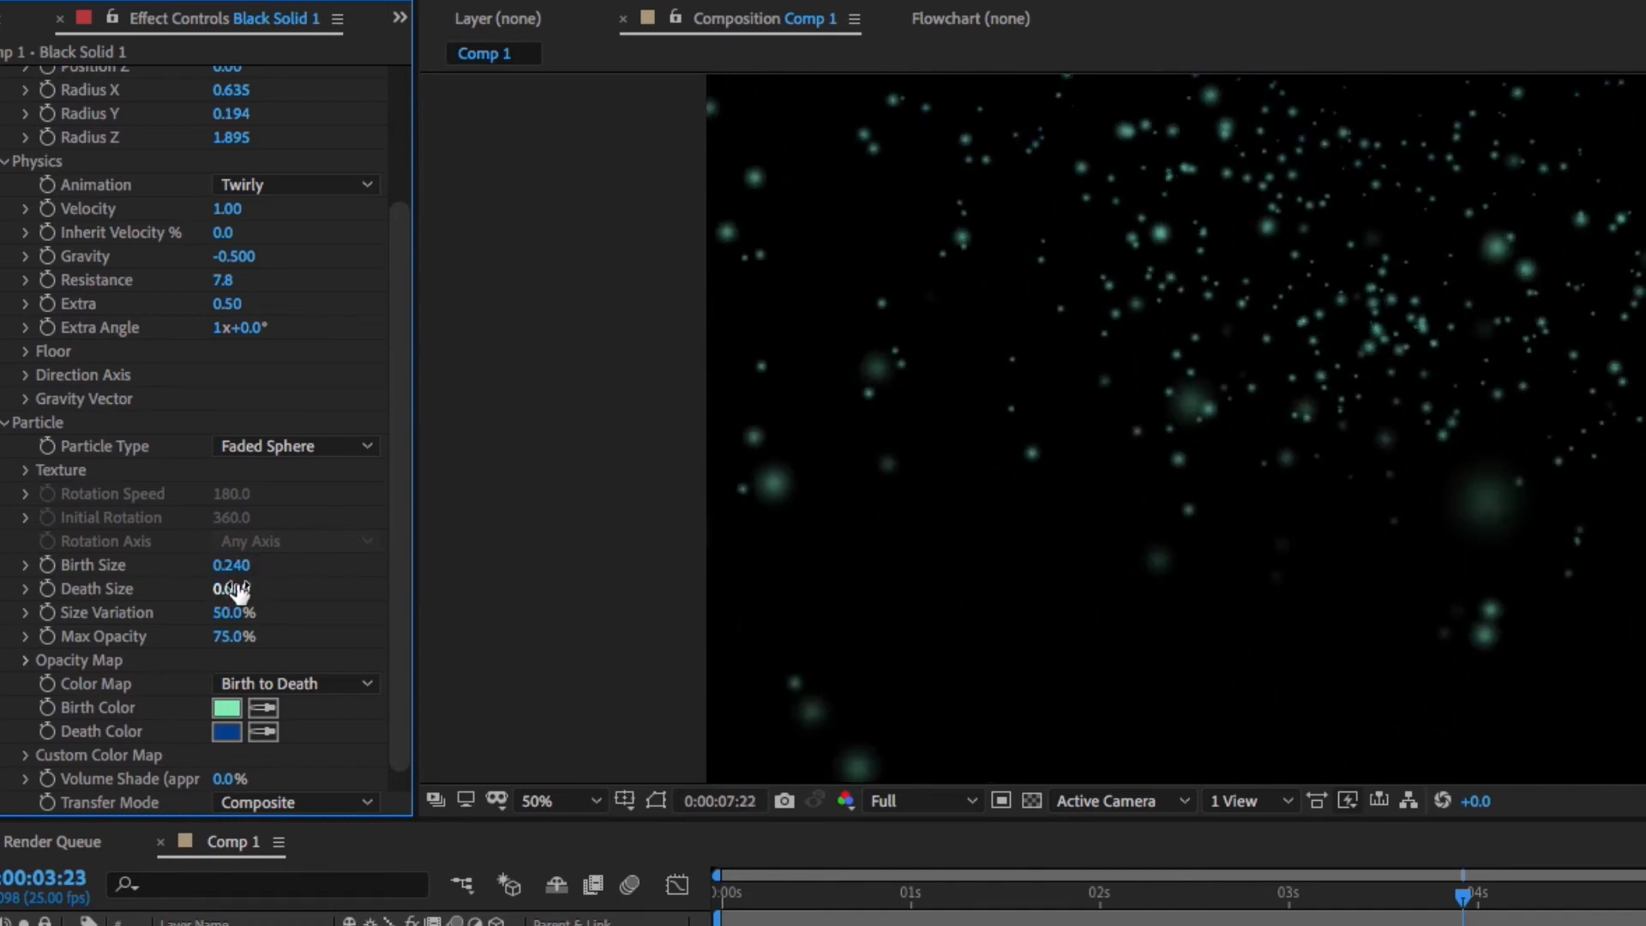
{"action": "left_click_drag", "start_coordinate": [225, 588], "coordinate": [219, 588]}
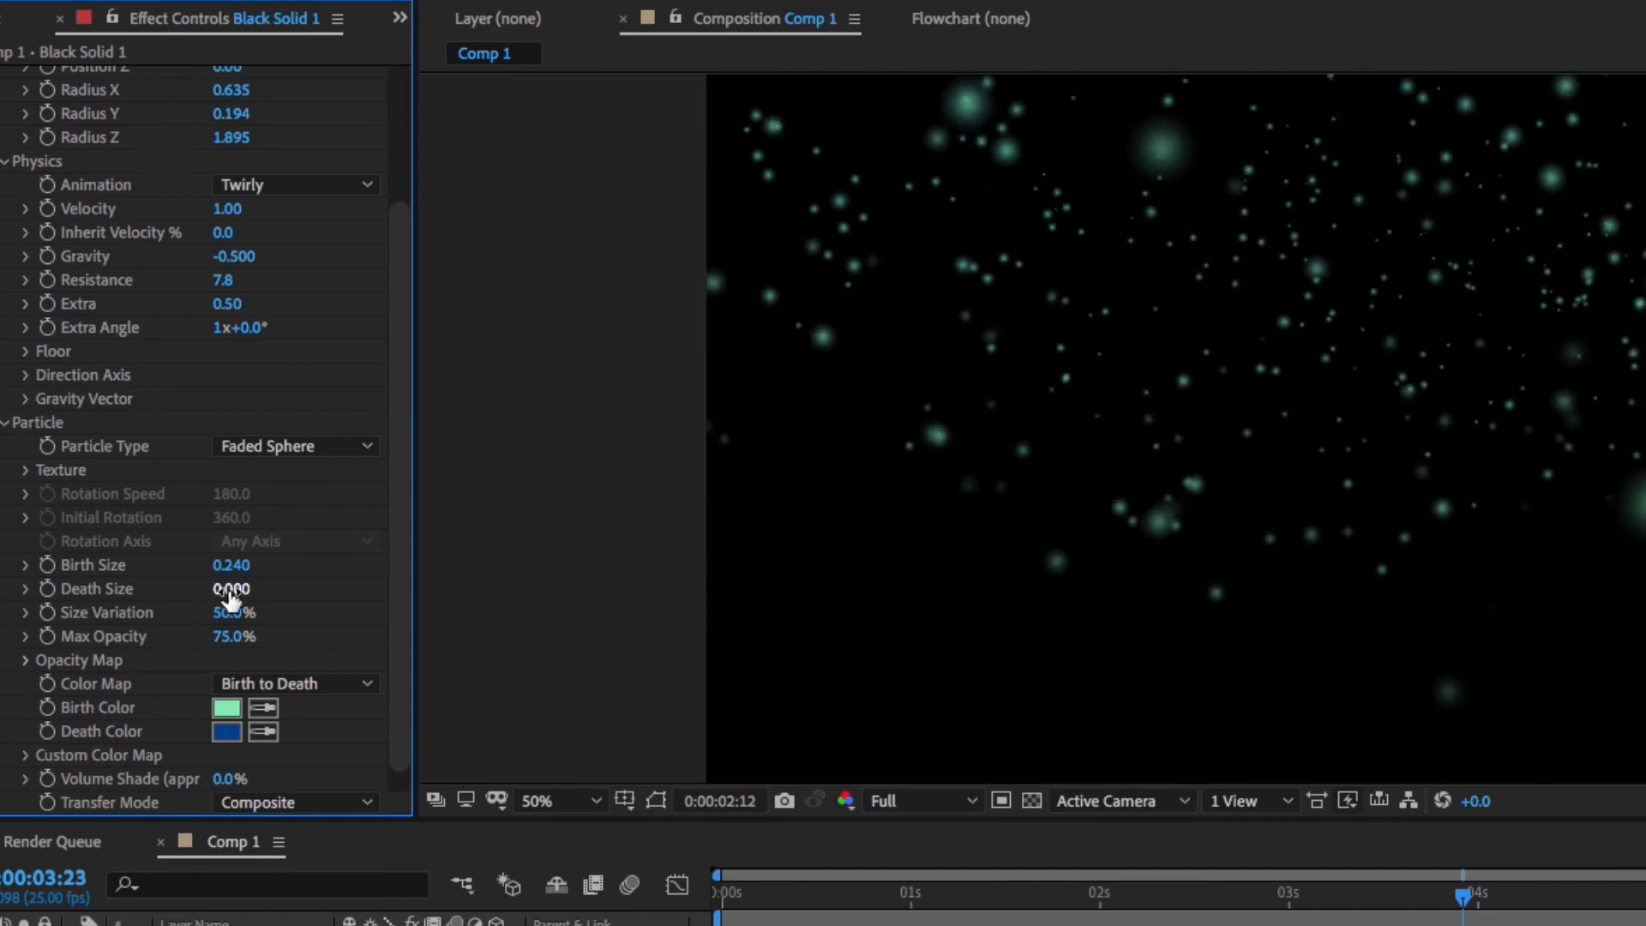
{"action": "left_click", "coordinate": [225, 589]}
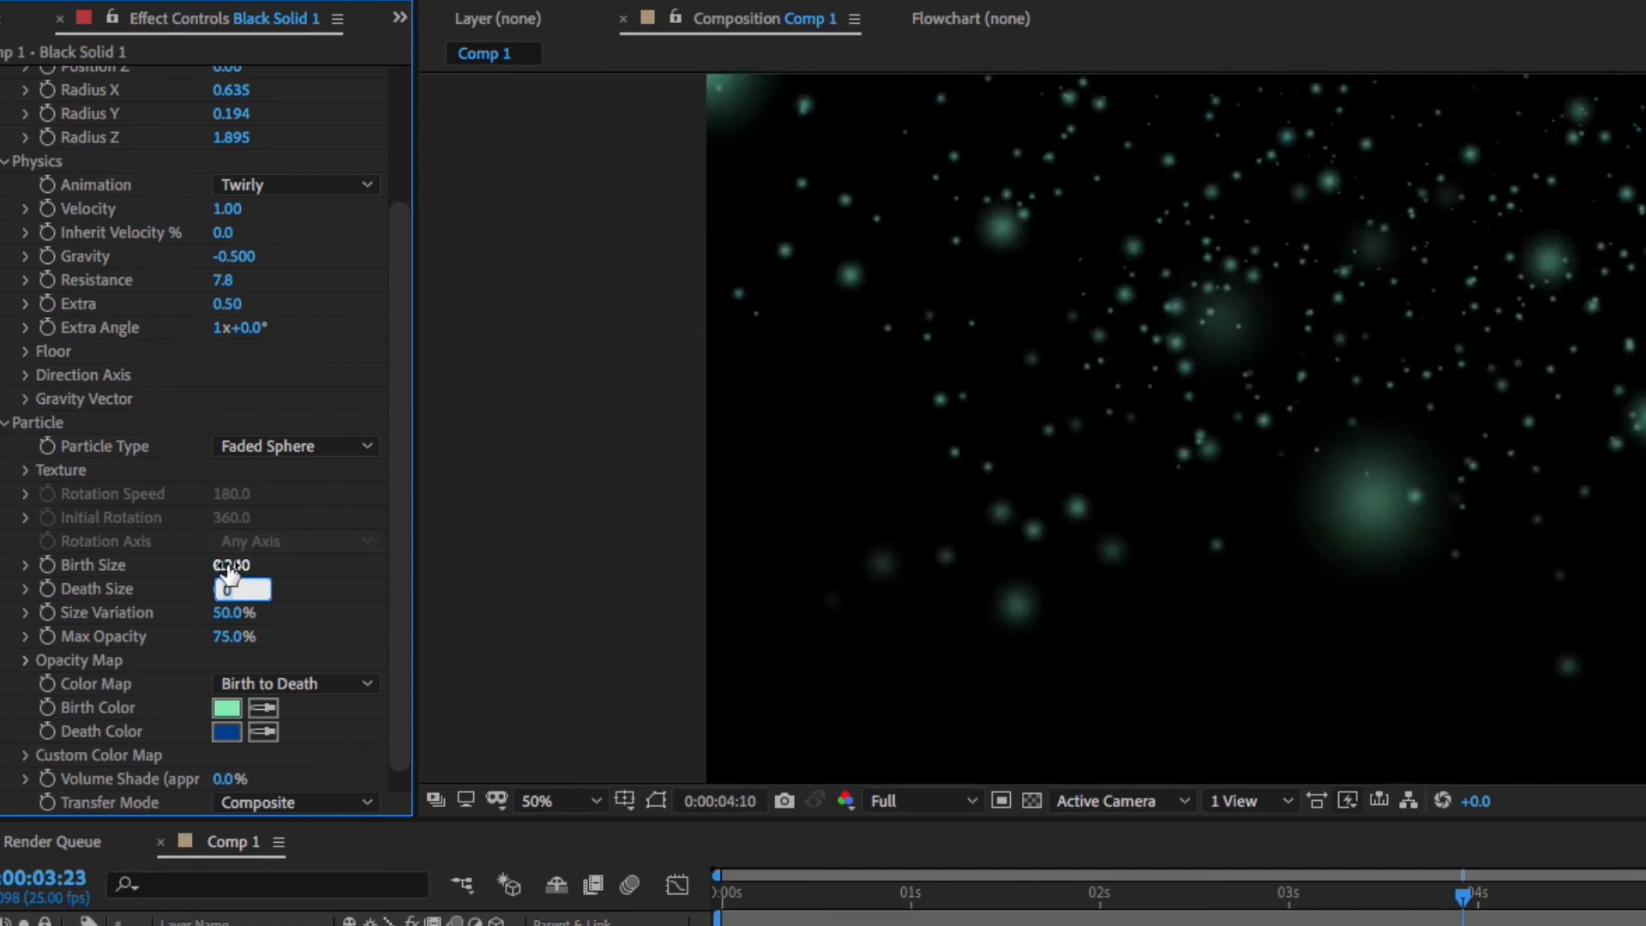
{"action": "left_click_drag", "start_coordinate": [227, 565], "coordinate": [216, 564]}
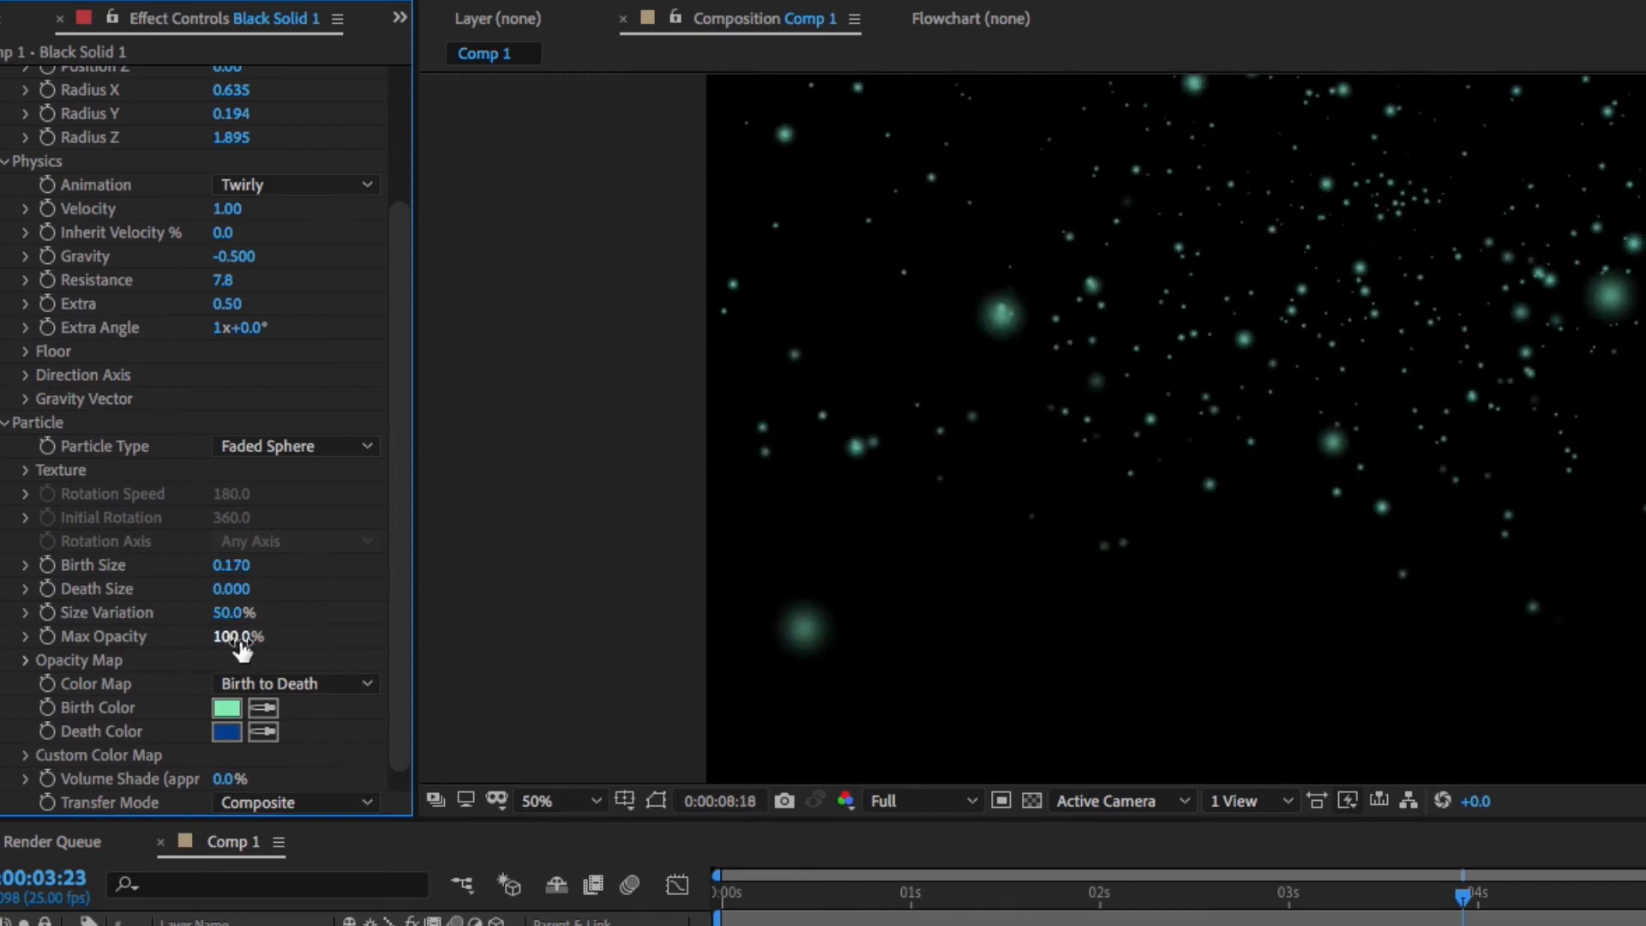
{"action": "left_click_drag", "start_coordinate": [243, 649], "coordinate": [52, 635]}
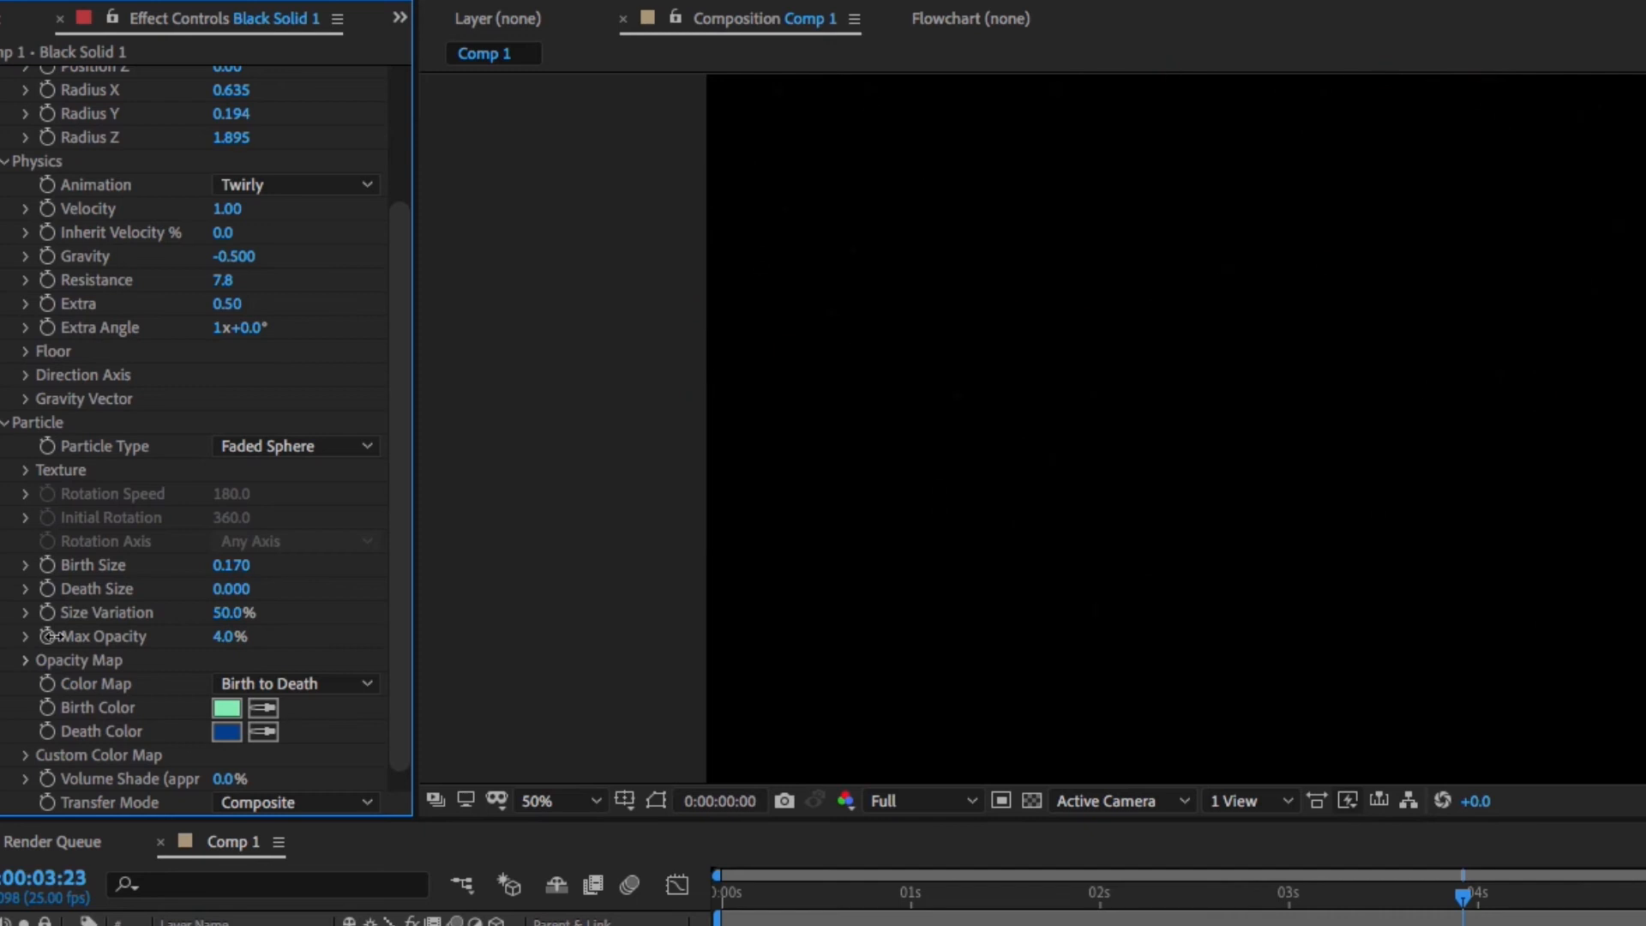
{"action": "left_click_drag", "start_coordinate": [139, 639], "coordinate": [401, 656]}
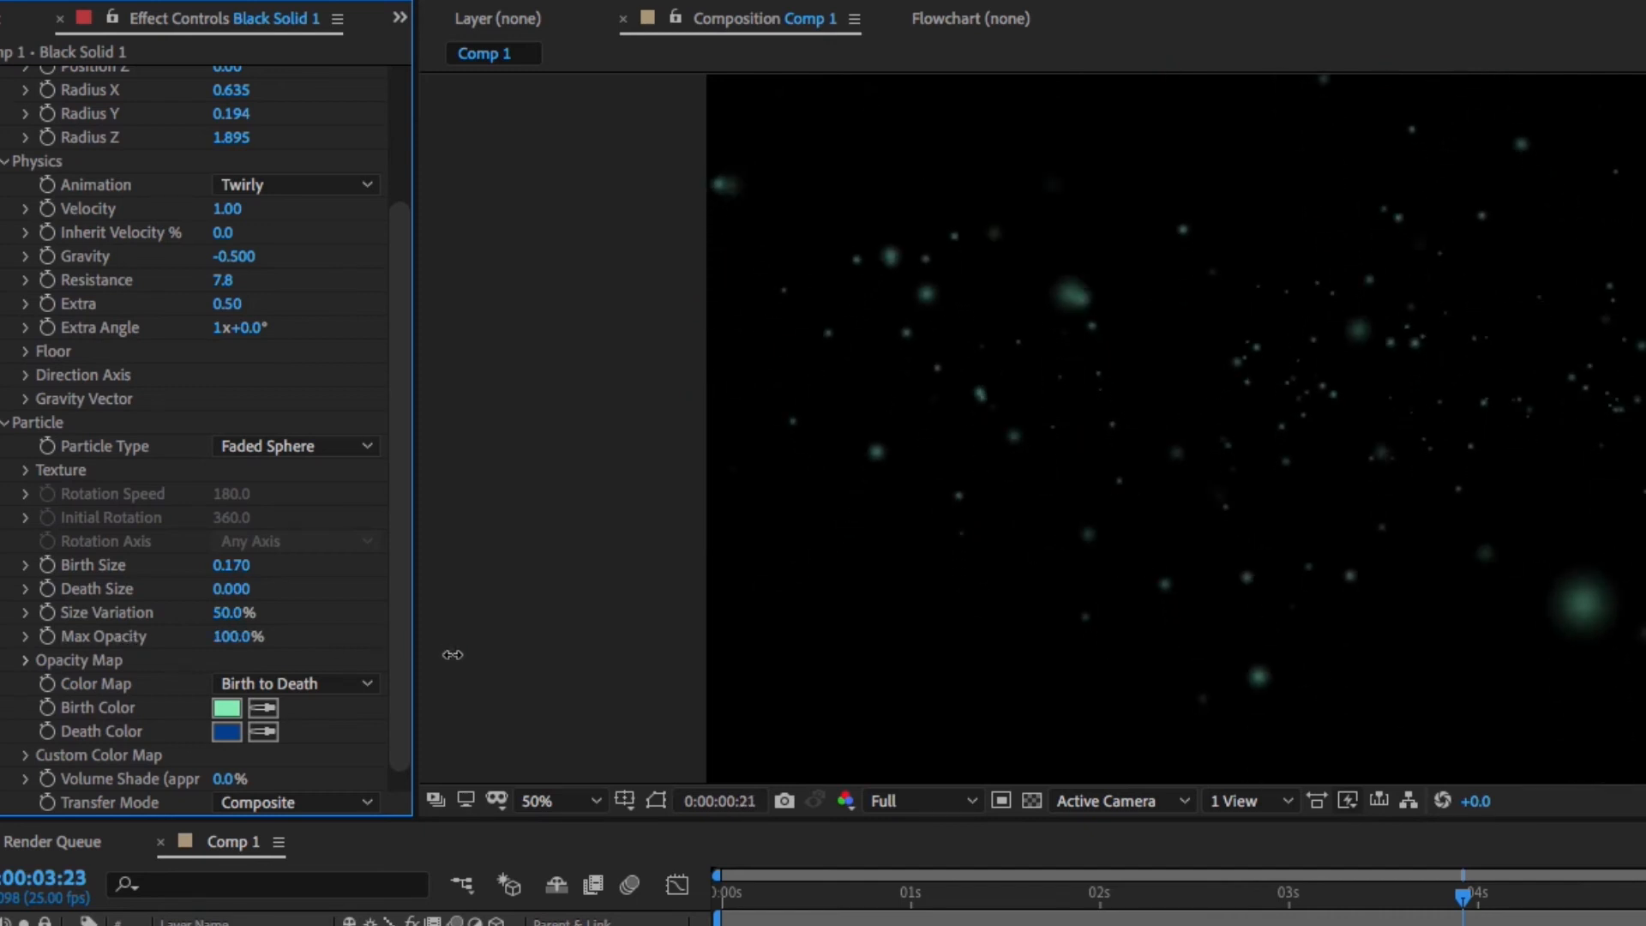
Set the physics Extra Angle of the particle effect to 1x+108.0°
{"action": "scroll", "coordinate": [305, 559], "scroll_direction": "down", "scroll_amount": 1}
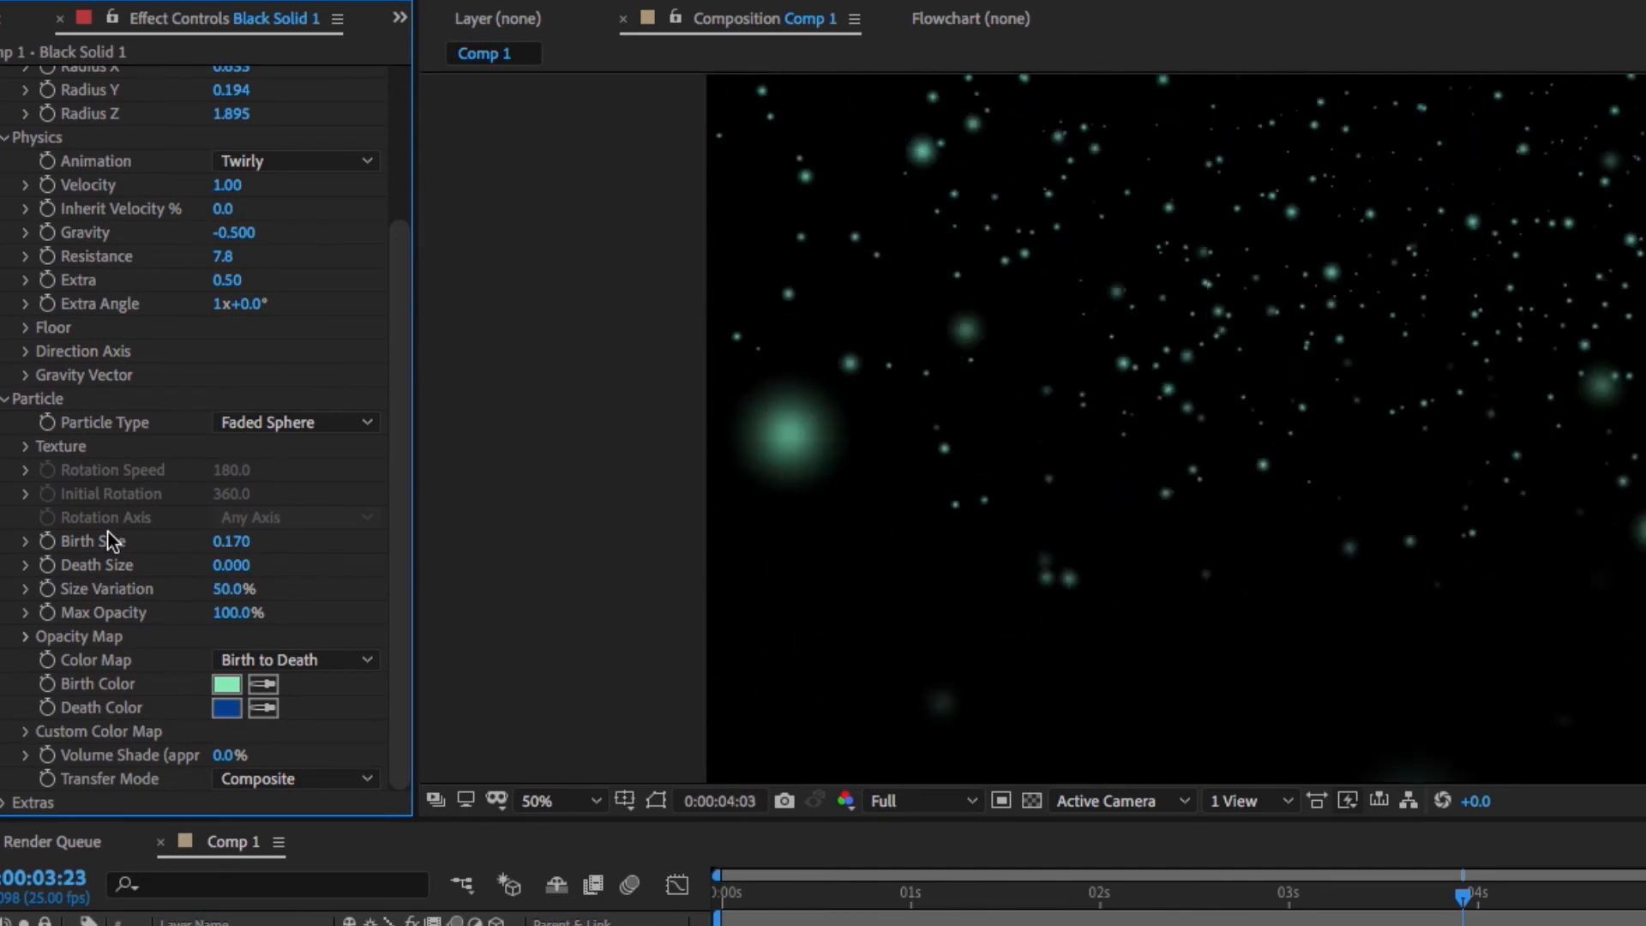
{"action": "scroll", "coordinate": [107, 532], "scroll_direction": "up", "scroll_amount": 4}
{"action": "left_click_drag", "start_coordinate": [241, 486], "coordinate": [364, 482]}
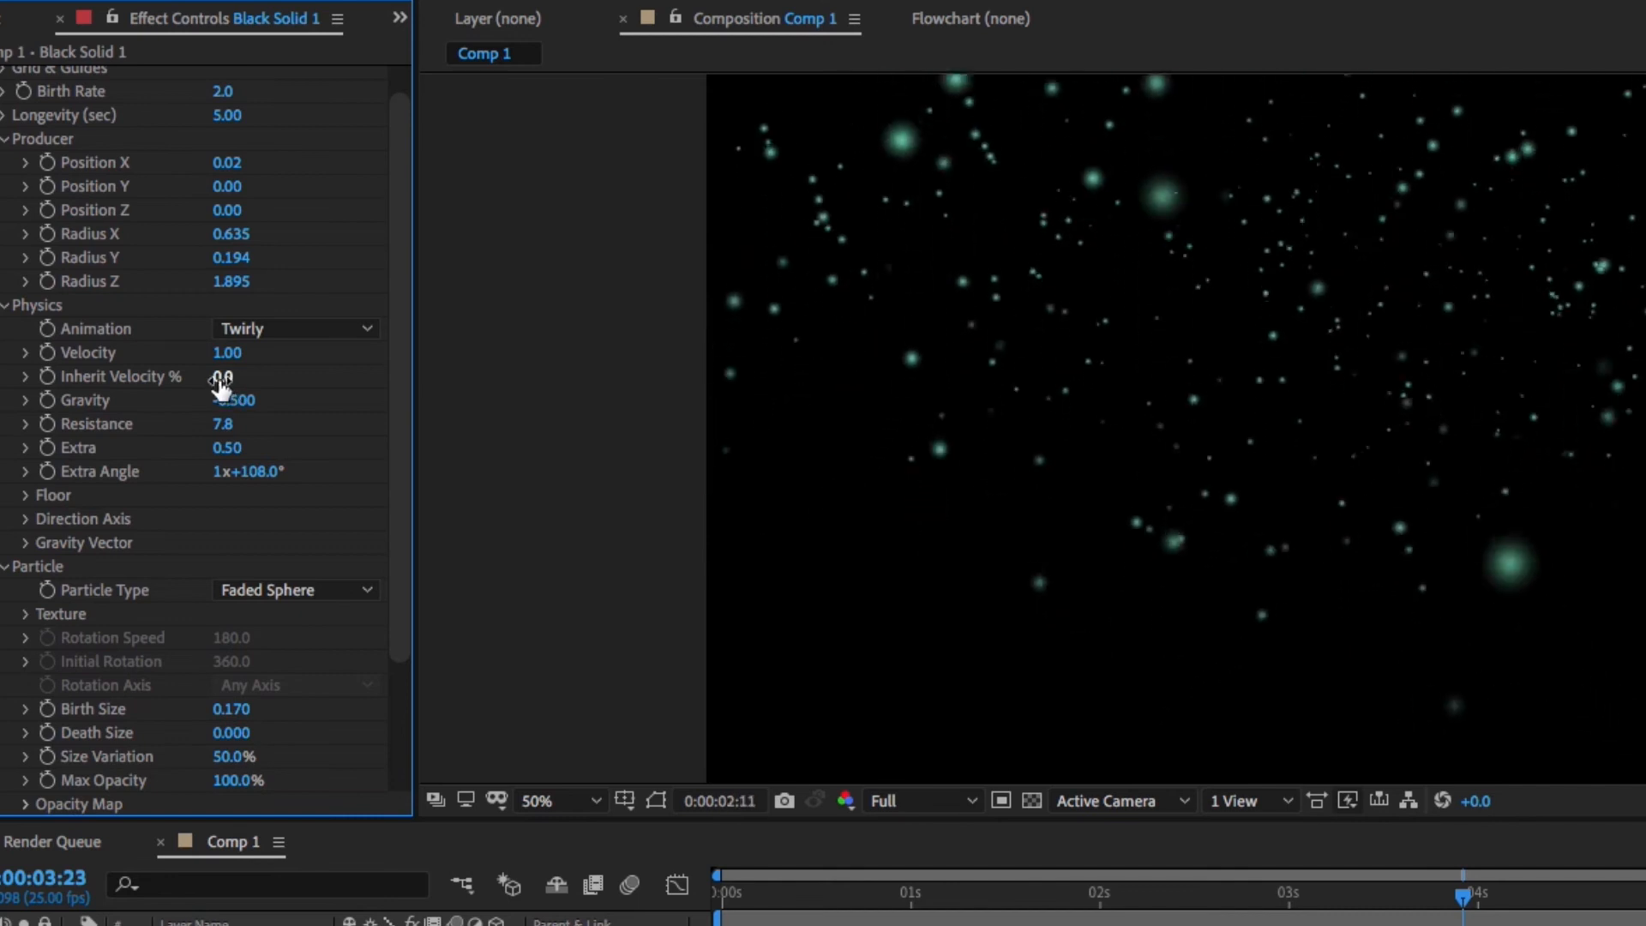
Raise the physics Inherit Velocity to 7% and further to 100%, and preview the particle motion from the start of the composition
{"action": "left_click", "coordinate": [225, 378]}
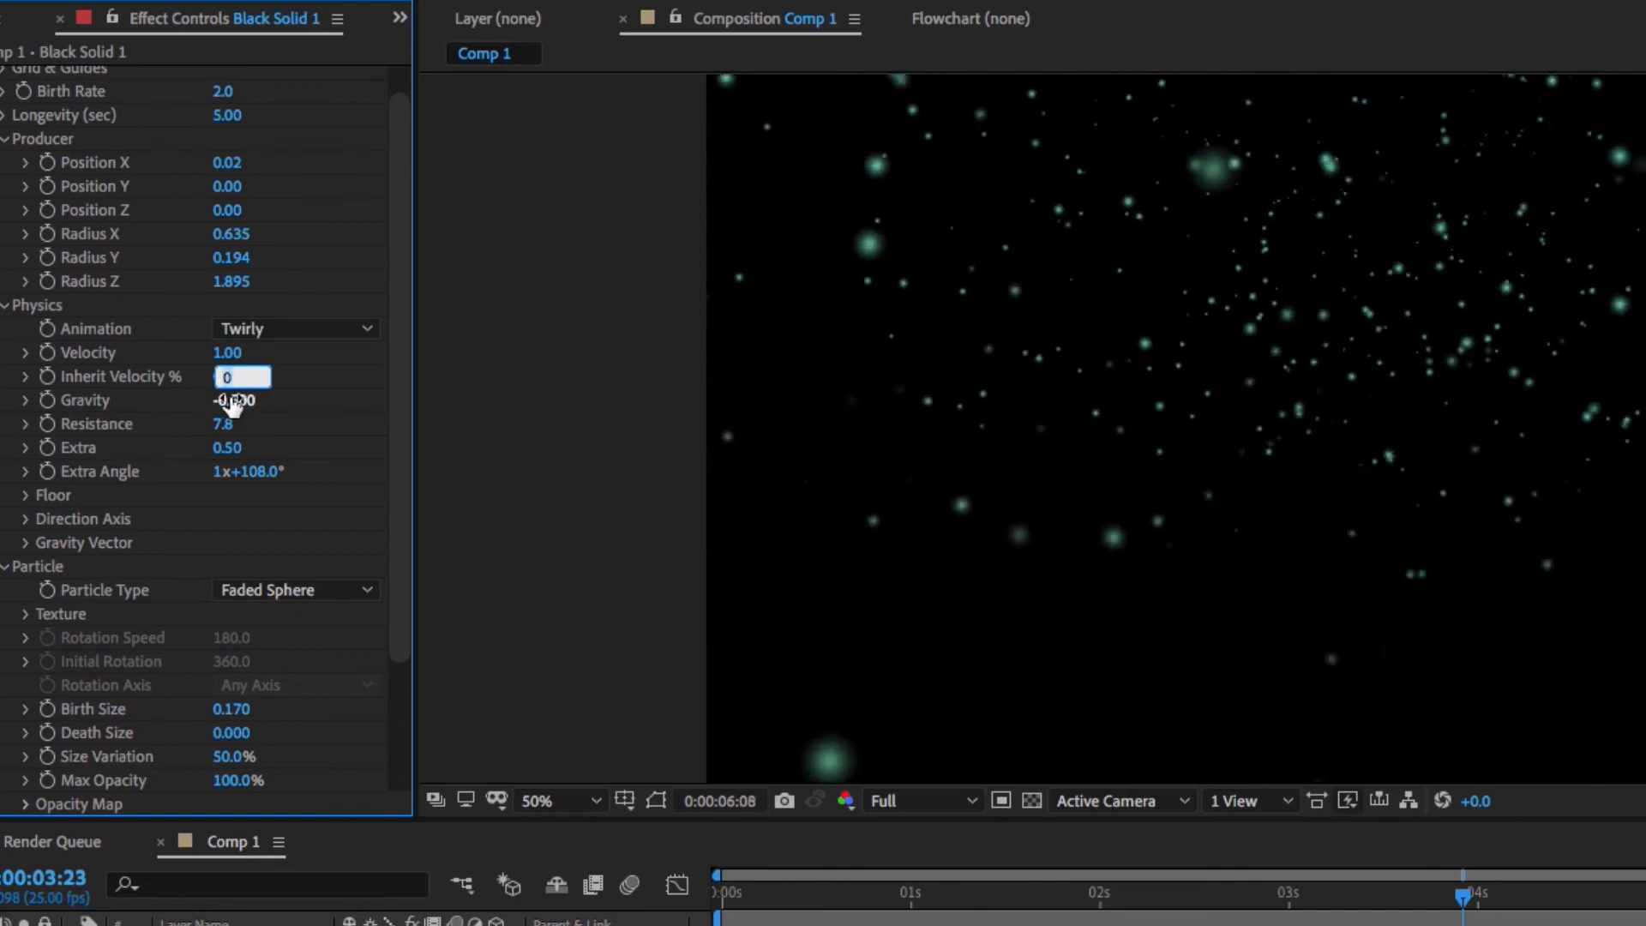
{"action": "type", "text": "7"}
{"action": "key", "text": "Return"}
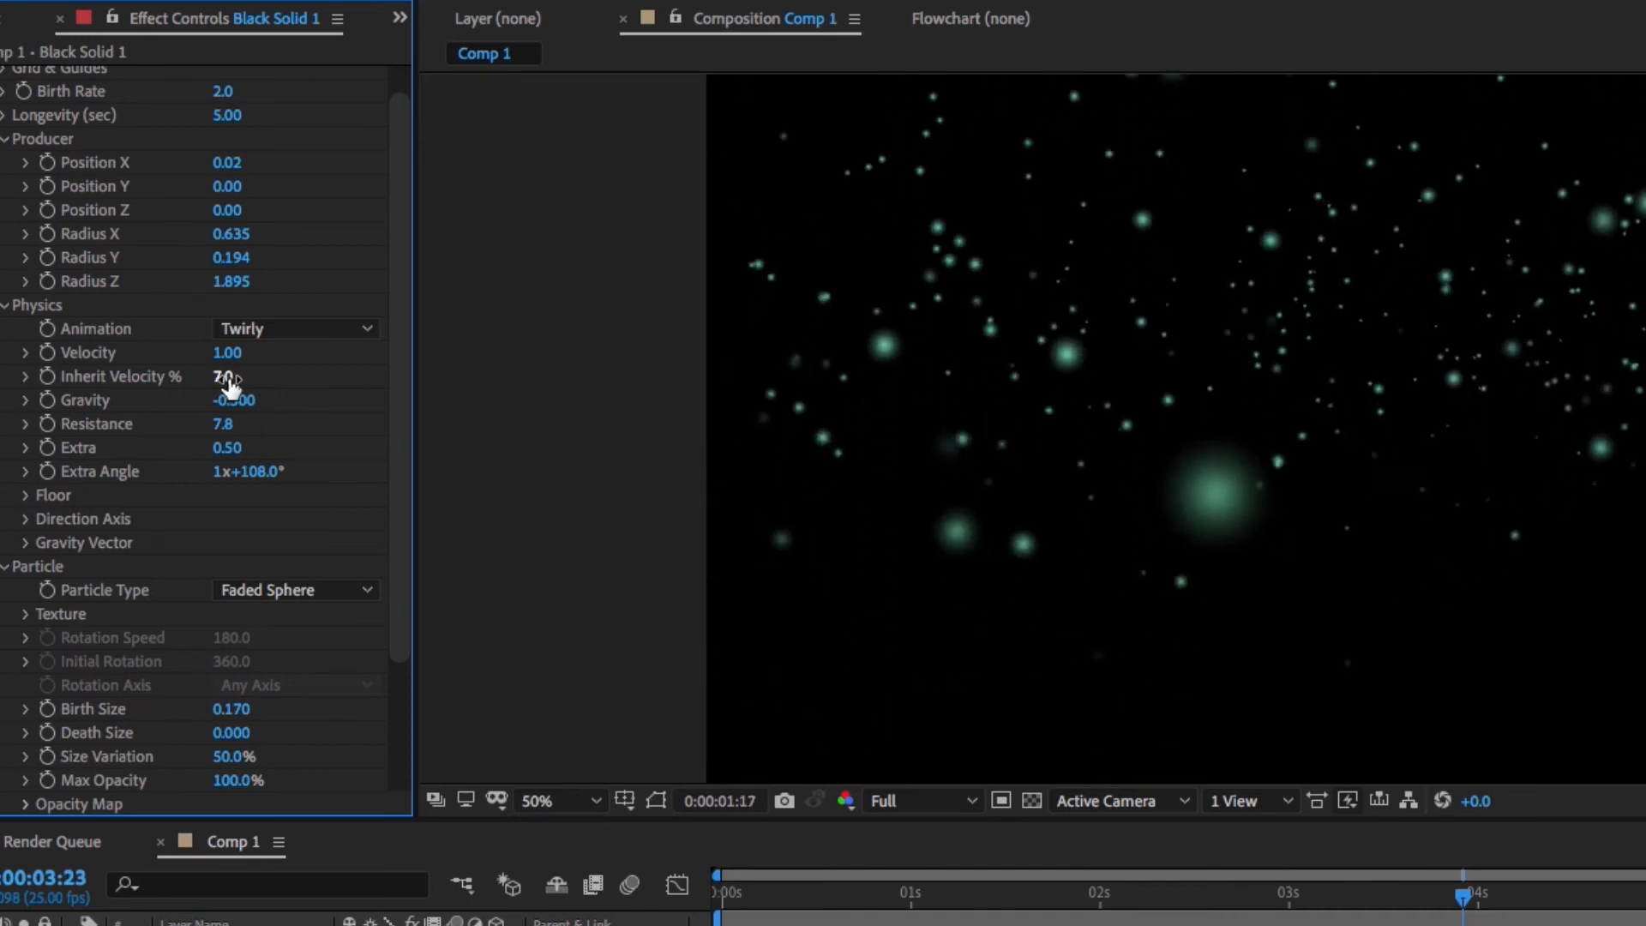
{"action": "left_click", "coordinate": [228, 378]}
{"action": "type", "text": "30"}
{"action": "key", "text": "Return"}
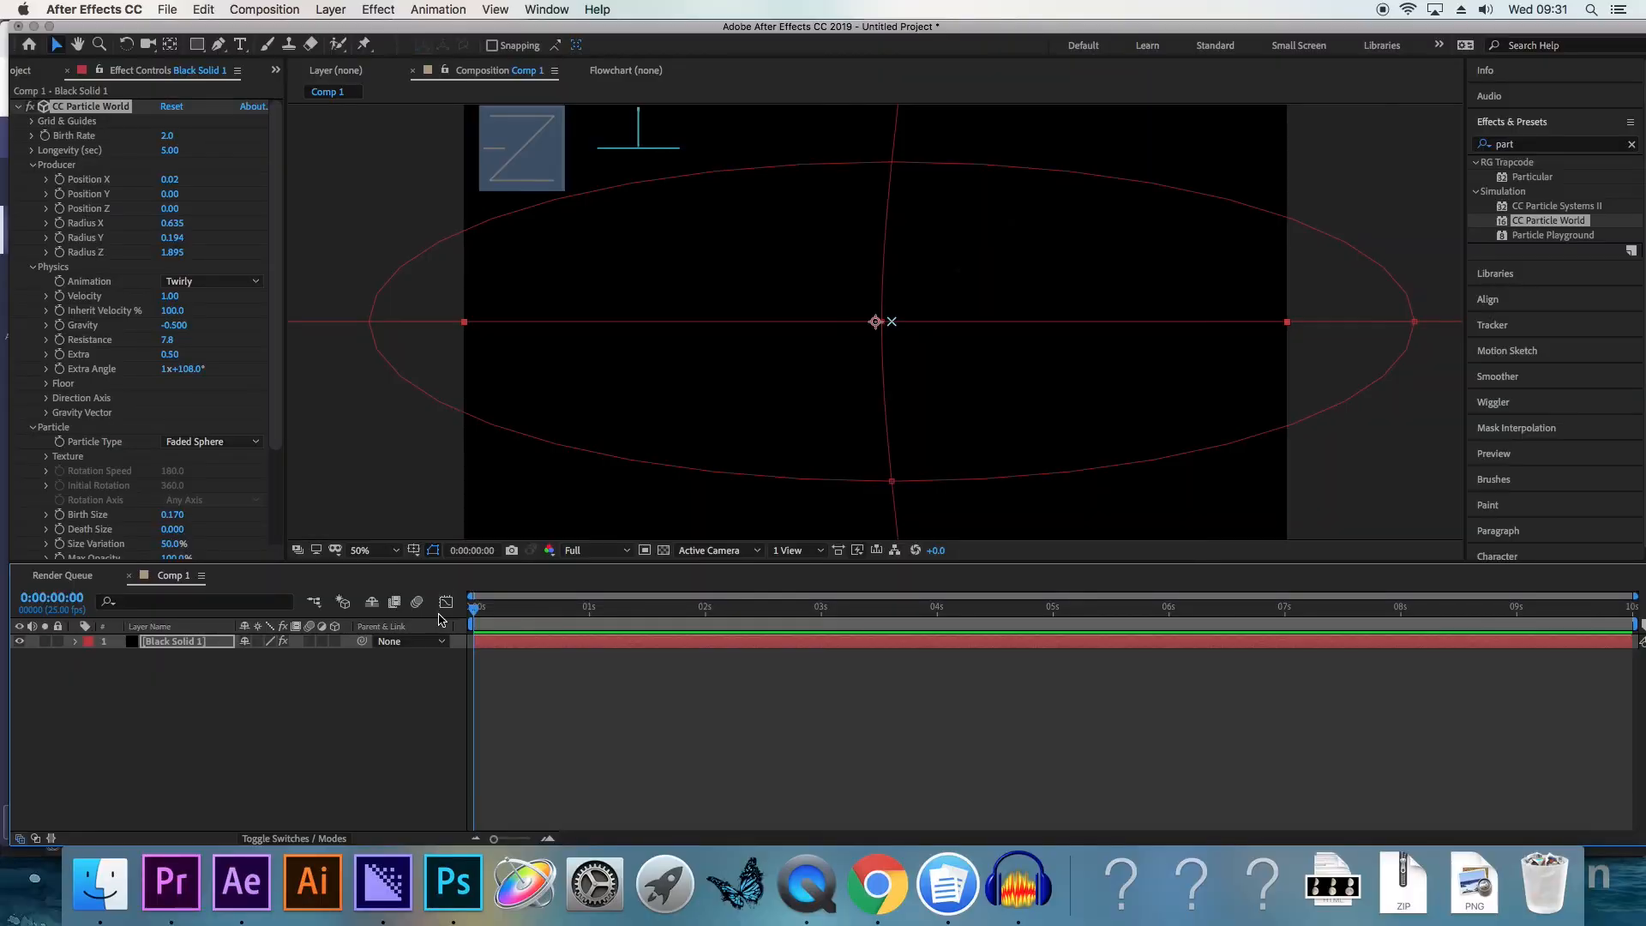
{"action": "key", "text": "space"}
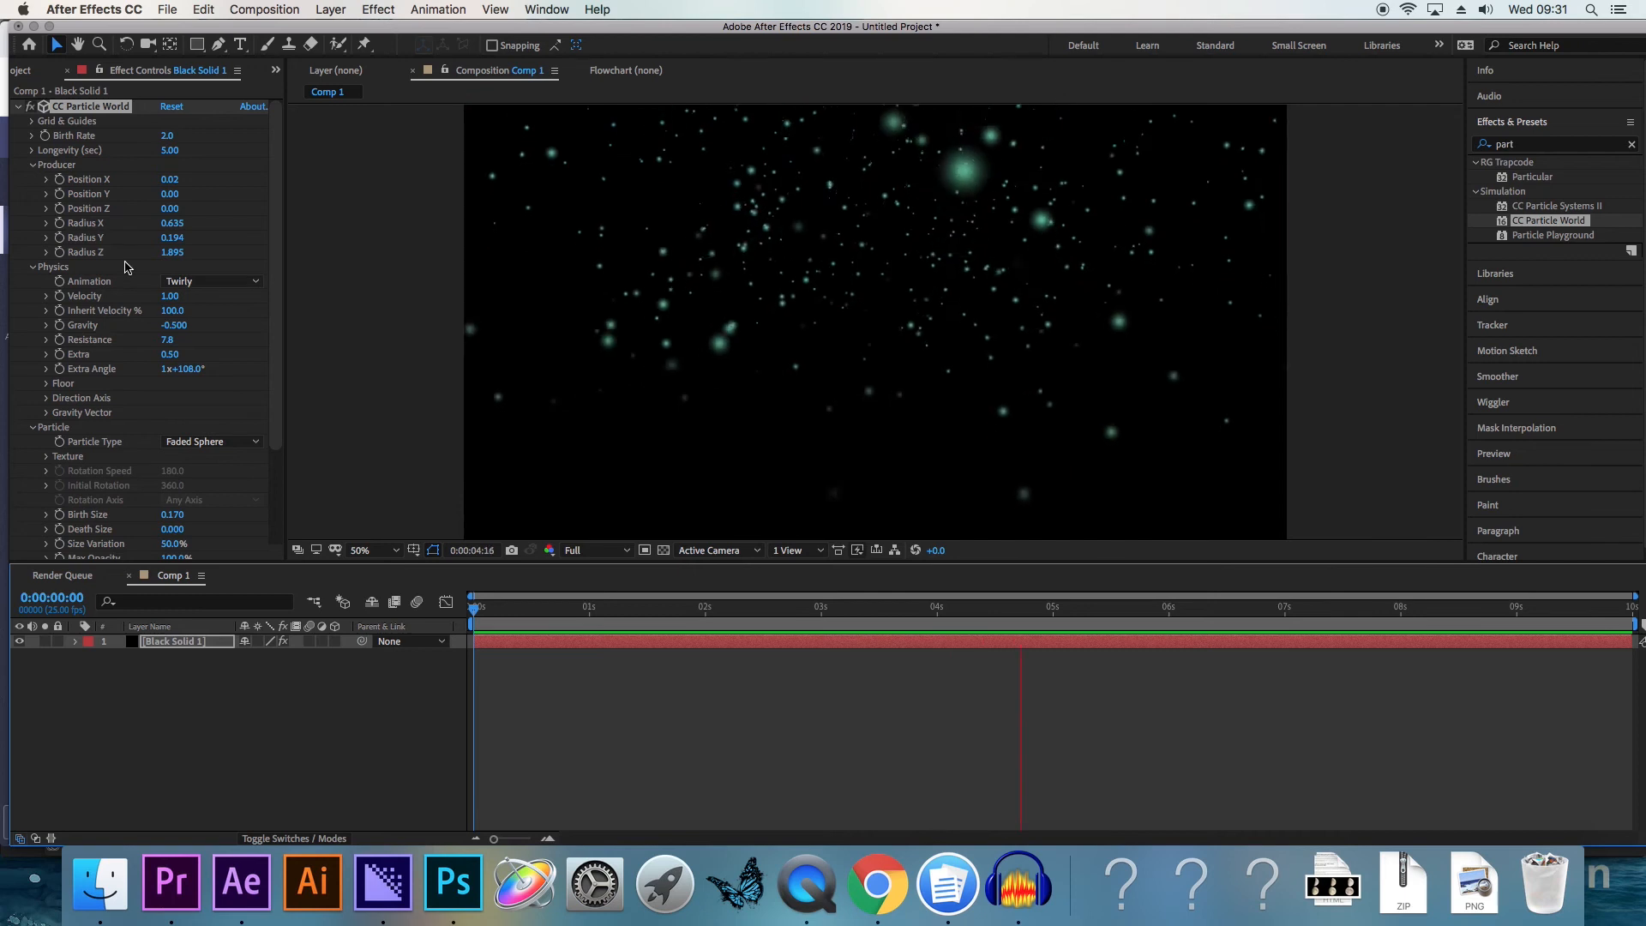
{"action": "key", "text": "space"}
Set the producer's Position Y to 0.36 and preview the particle motion
{"action": "left_click_drag", "start_coordinate": [172, 201], "coordinate": [210, 214]}
{"action": "key", "text": "space"}
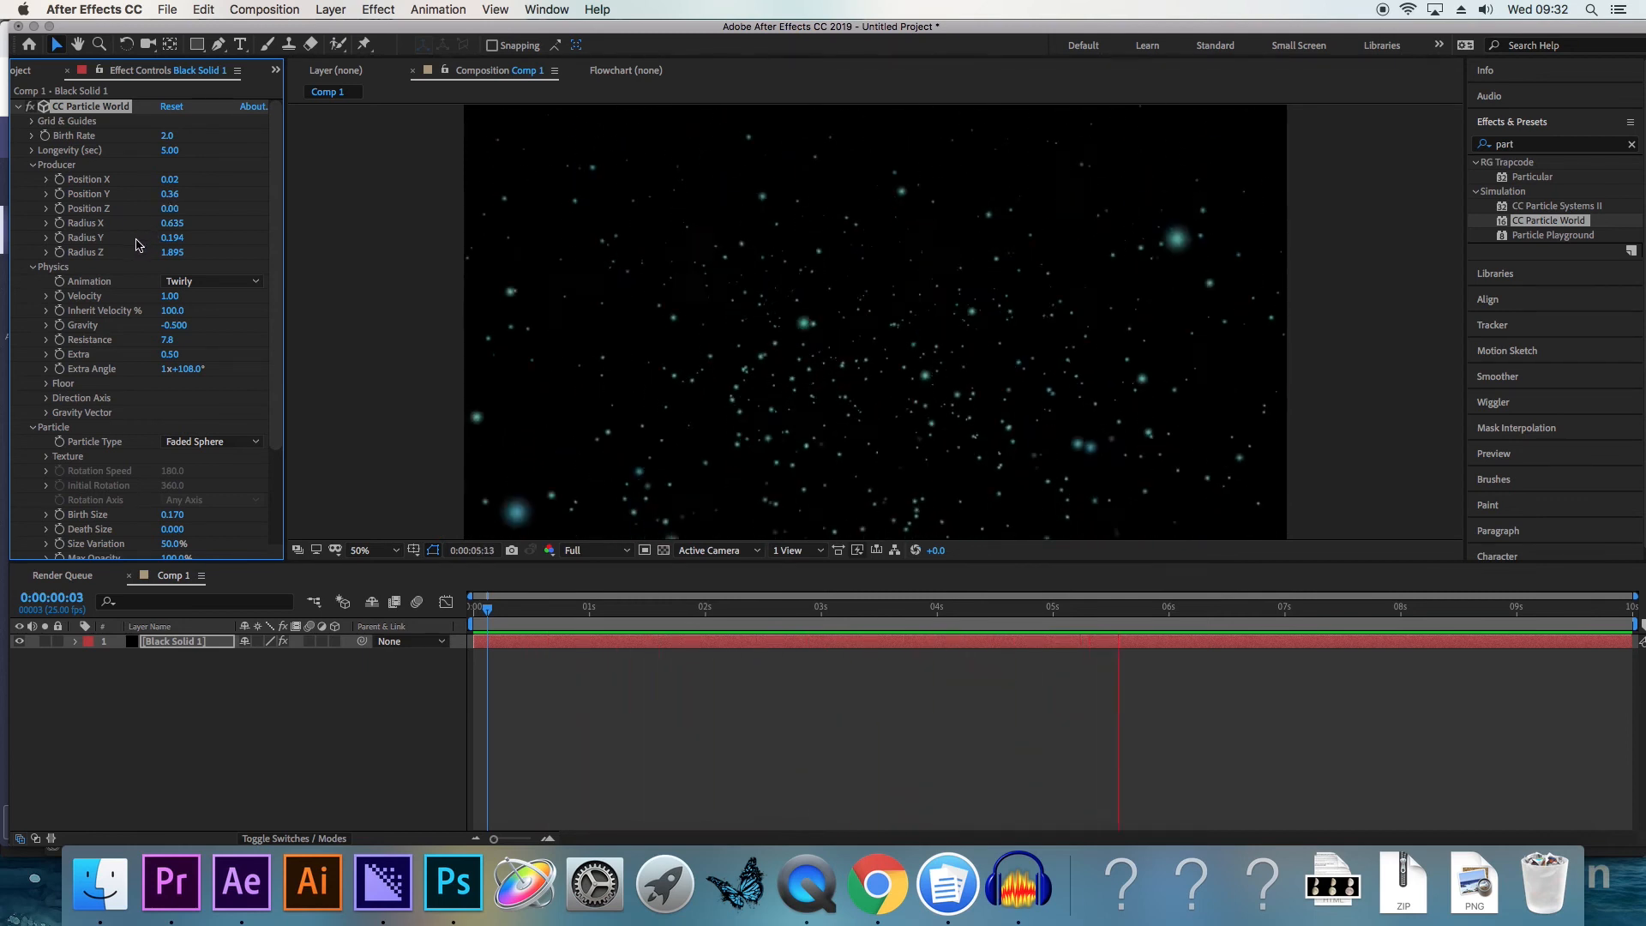
{"action": "key", "text": "space"}
At 0:00:06:03, enable motion blur for the composition and the black solid layer, and compare the particles with it off and on at 200%
{"action": "left_click_drag", "start_coordinate": [1272, 611], "coordinate": [1183, 628]}
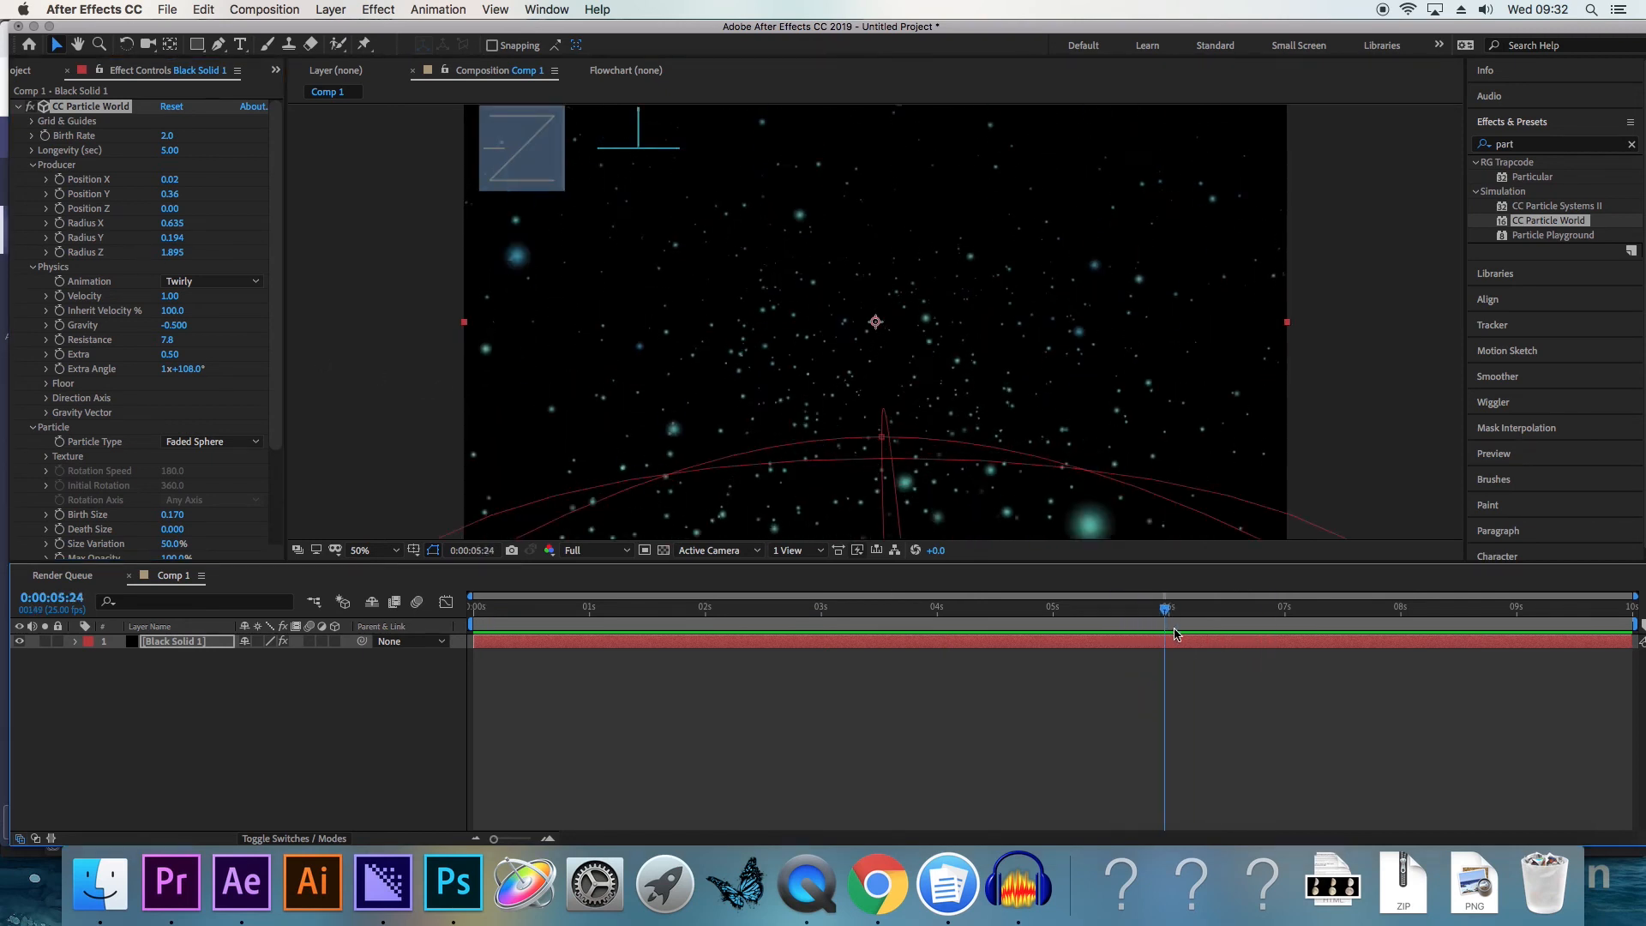
{"action": "left_click", "coordinate": [418, 604]}
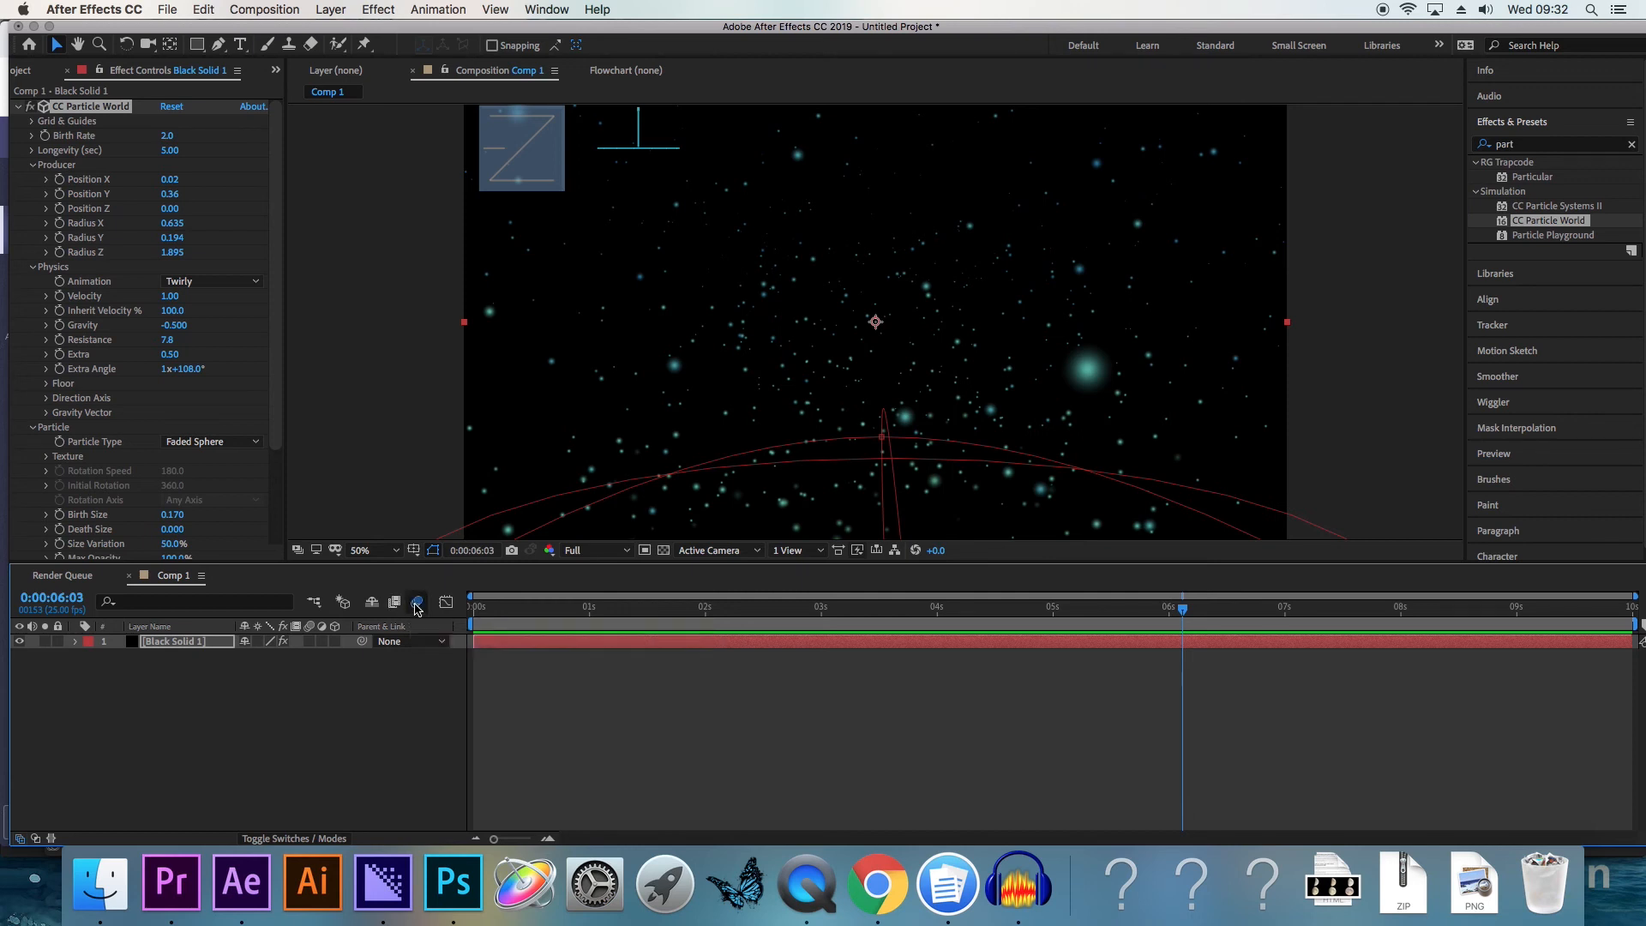
{"action": "left_click", "coordinate": [311, 642]}
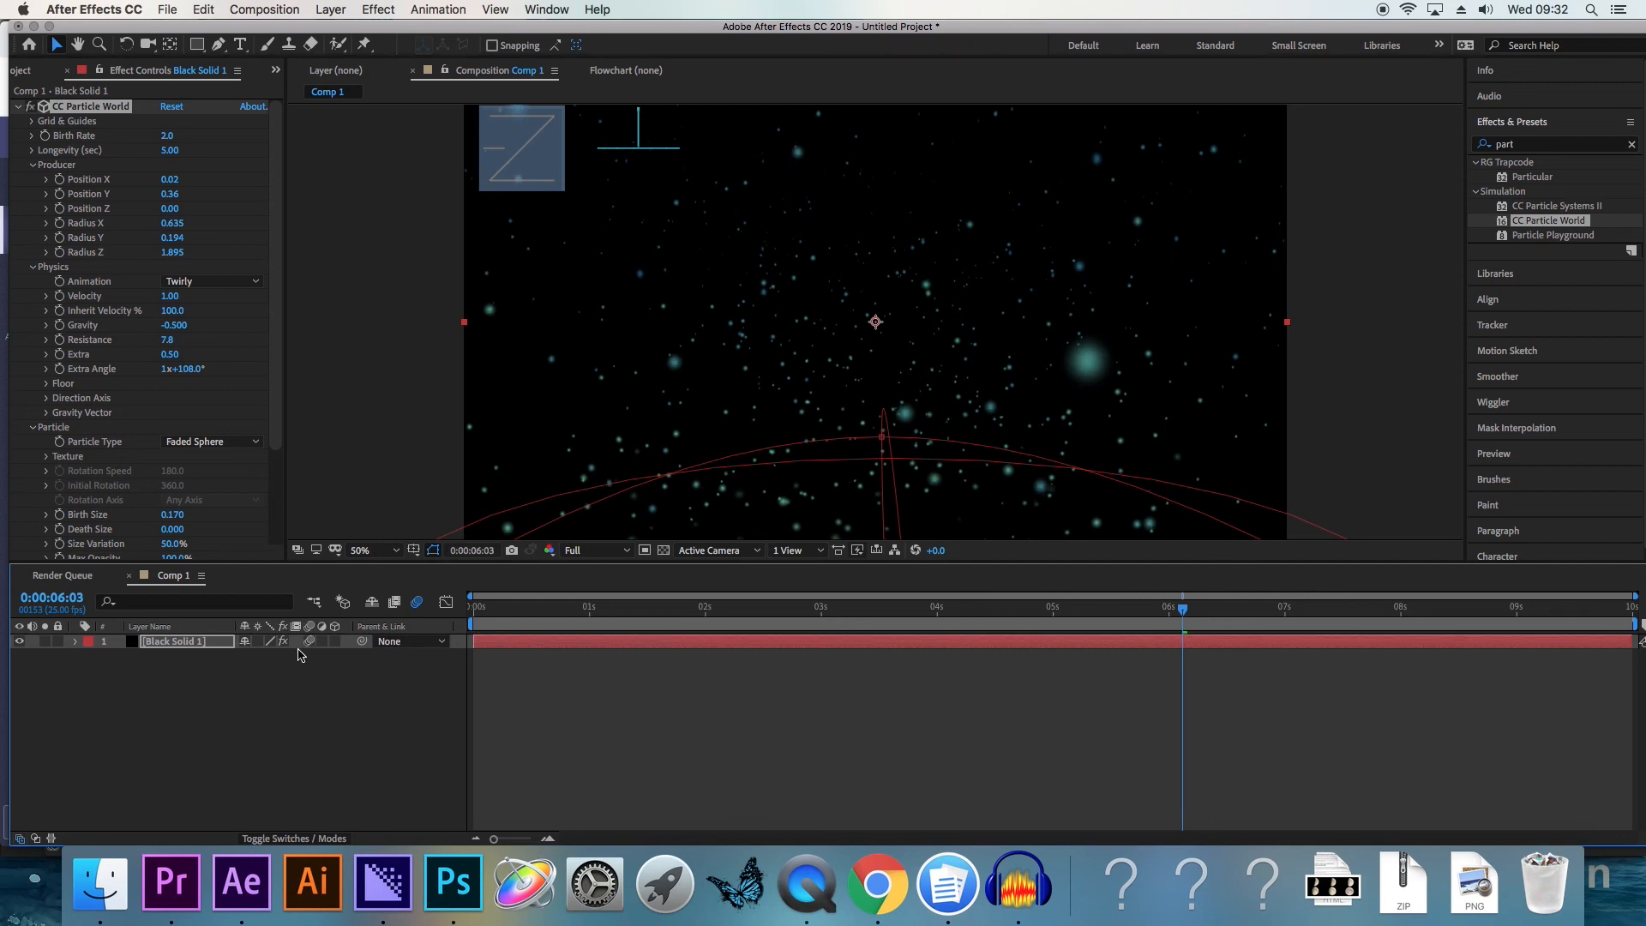
{"action": "scroll", "coordinate": [782, 298], "scroll_direction": "up", "scroll_amount": 2}
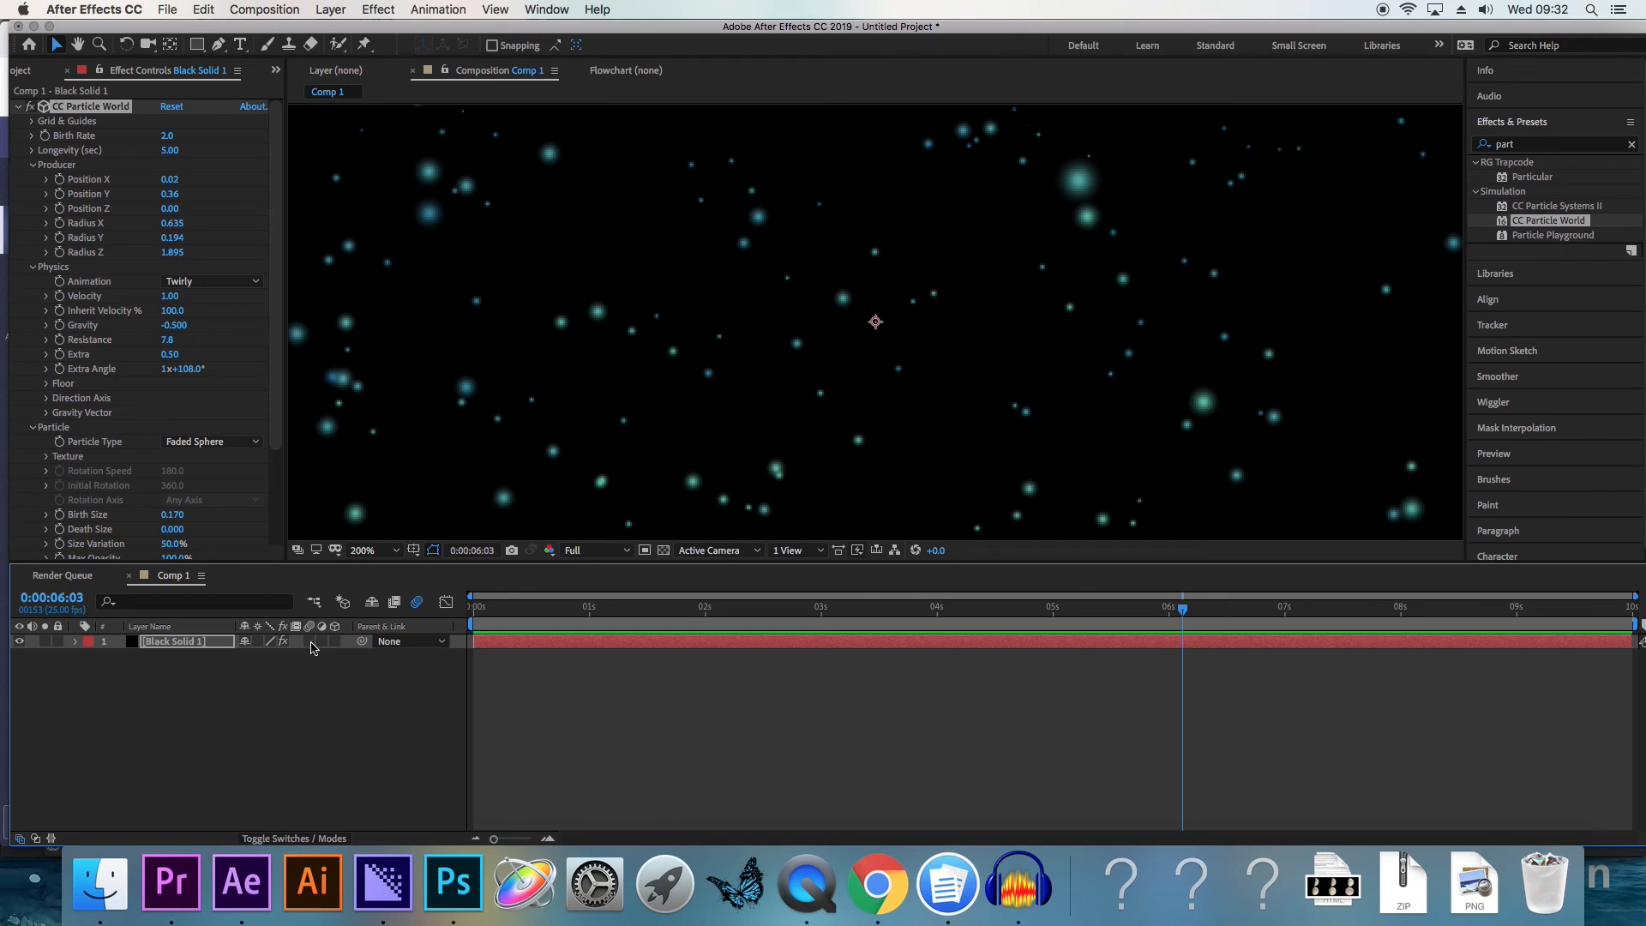
{"action": "left_click", "coordinate": [311, 643]}
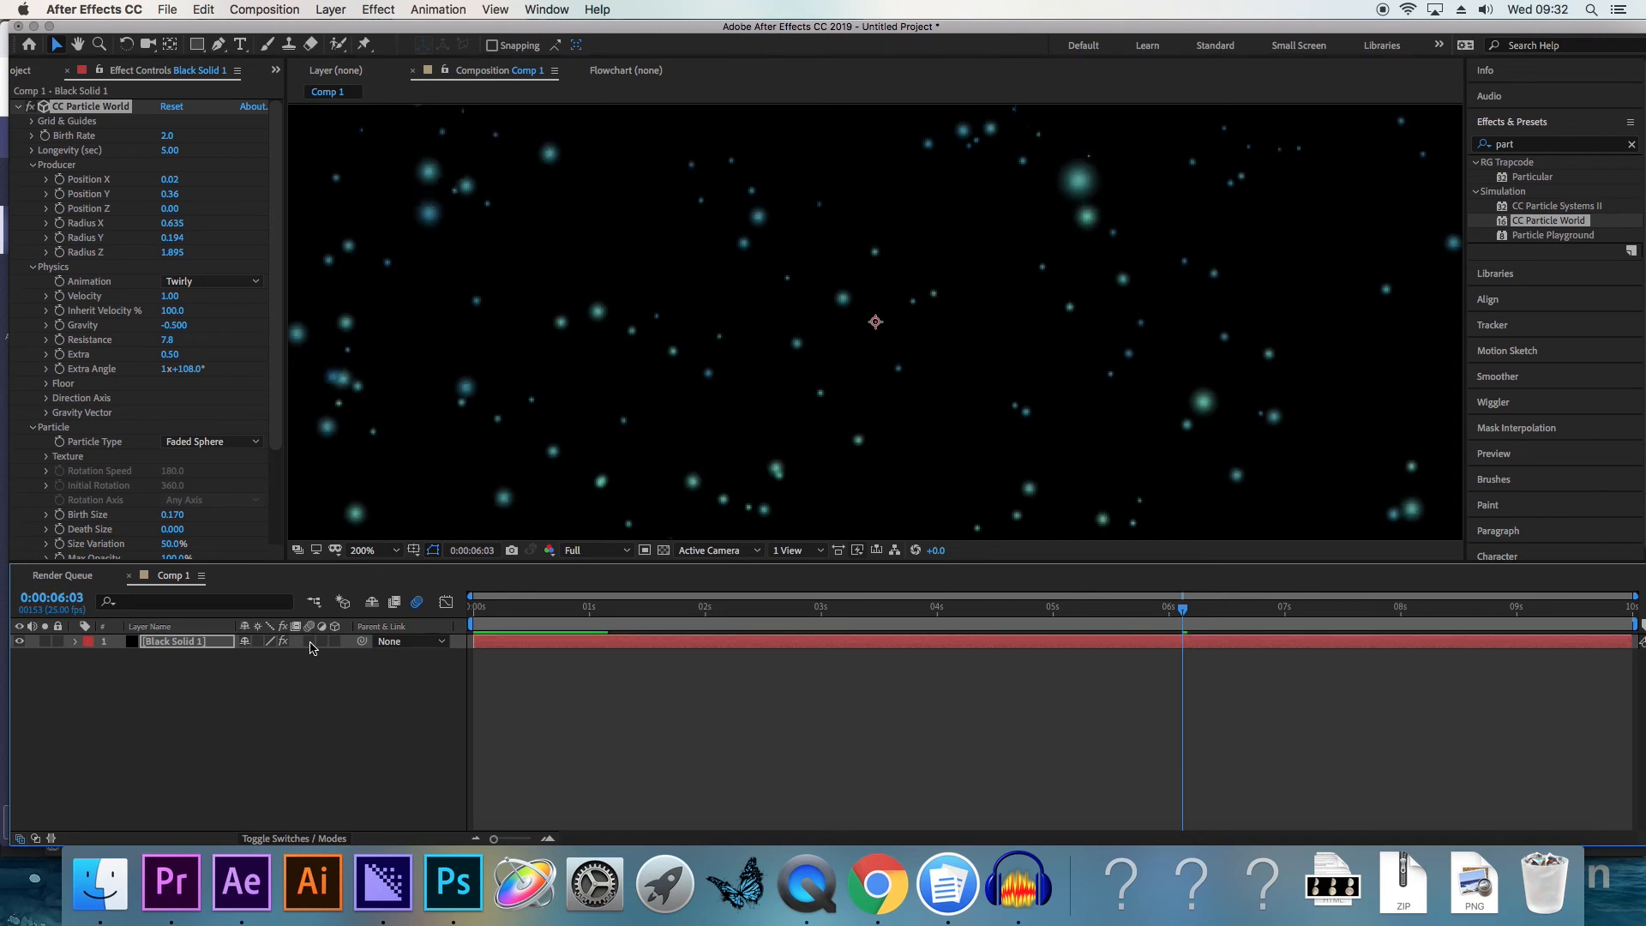
{"action": "left_click", "coordinate": [312, 643]}
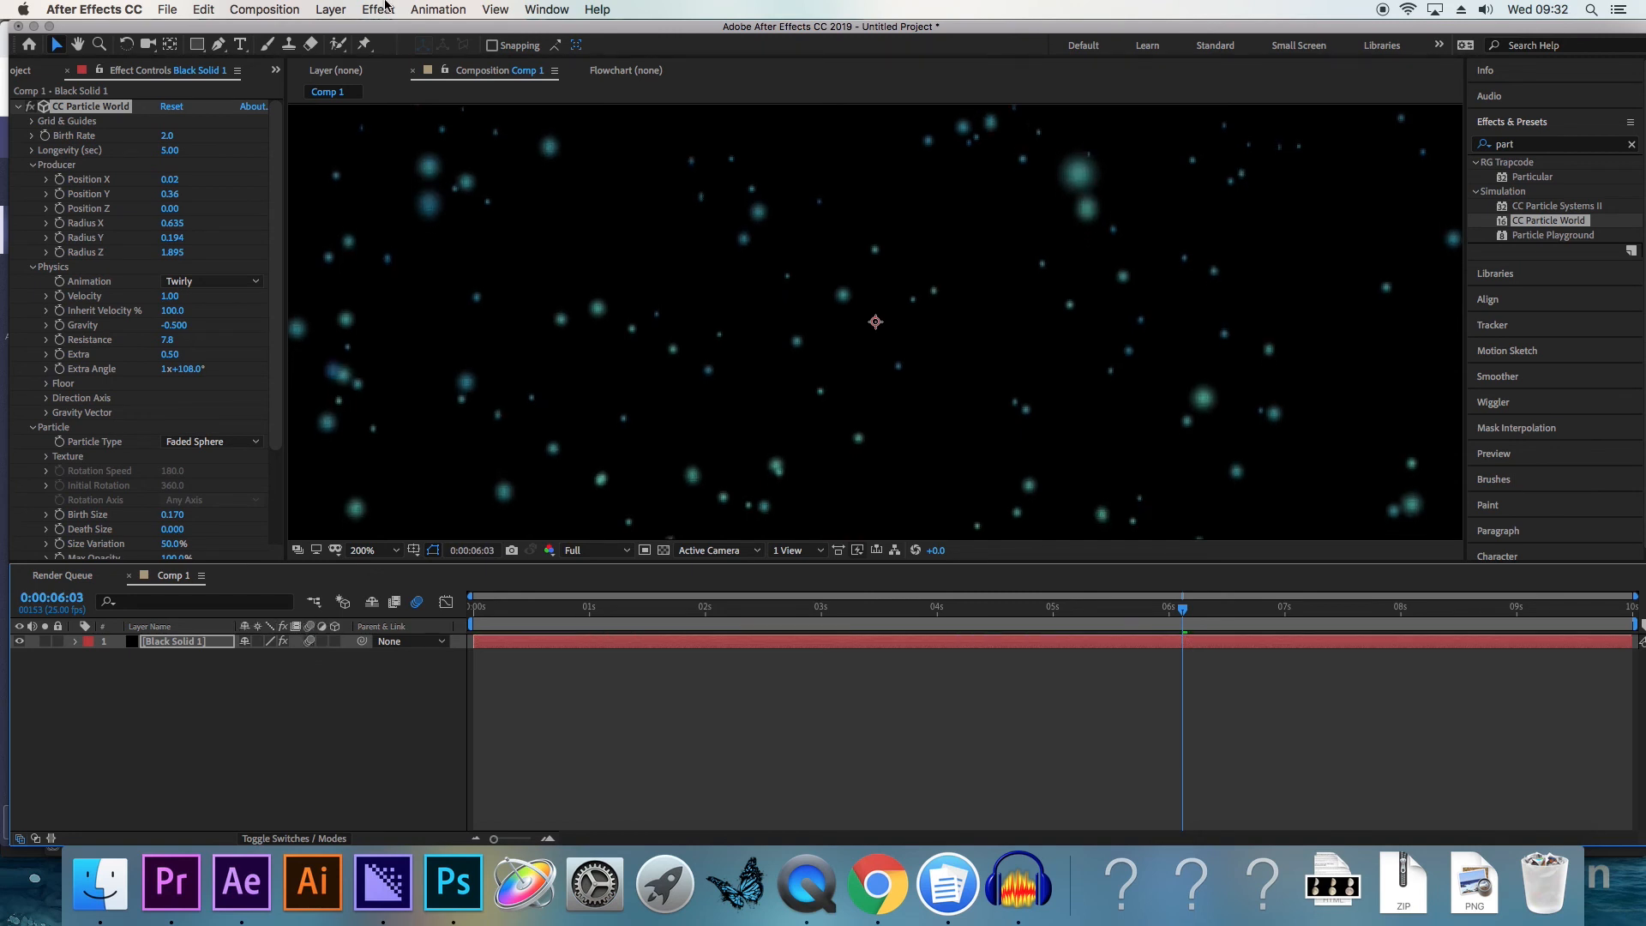
Set the motion blur Shutter Angle to 161° in the composition's advanced settings
{"action": "left_click", "coordinate": [261, 10]}
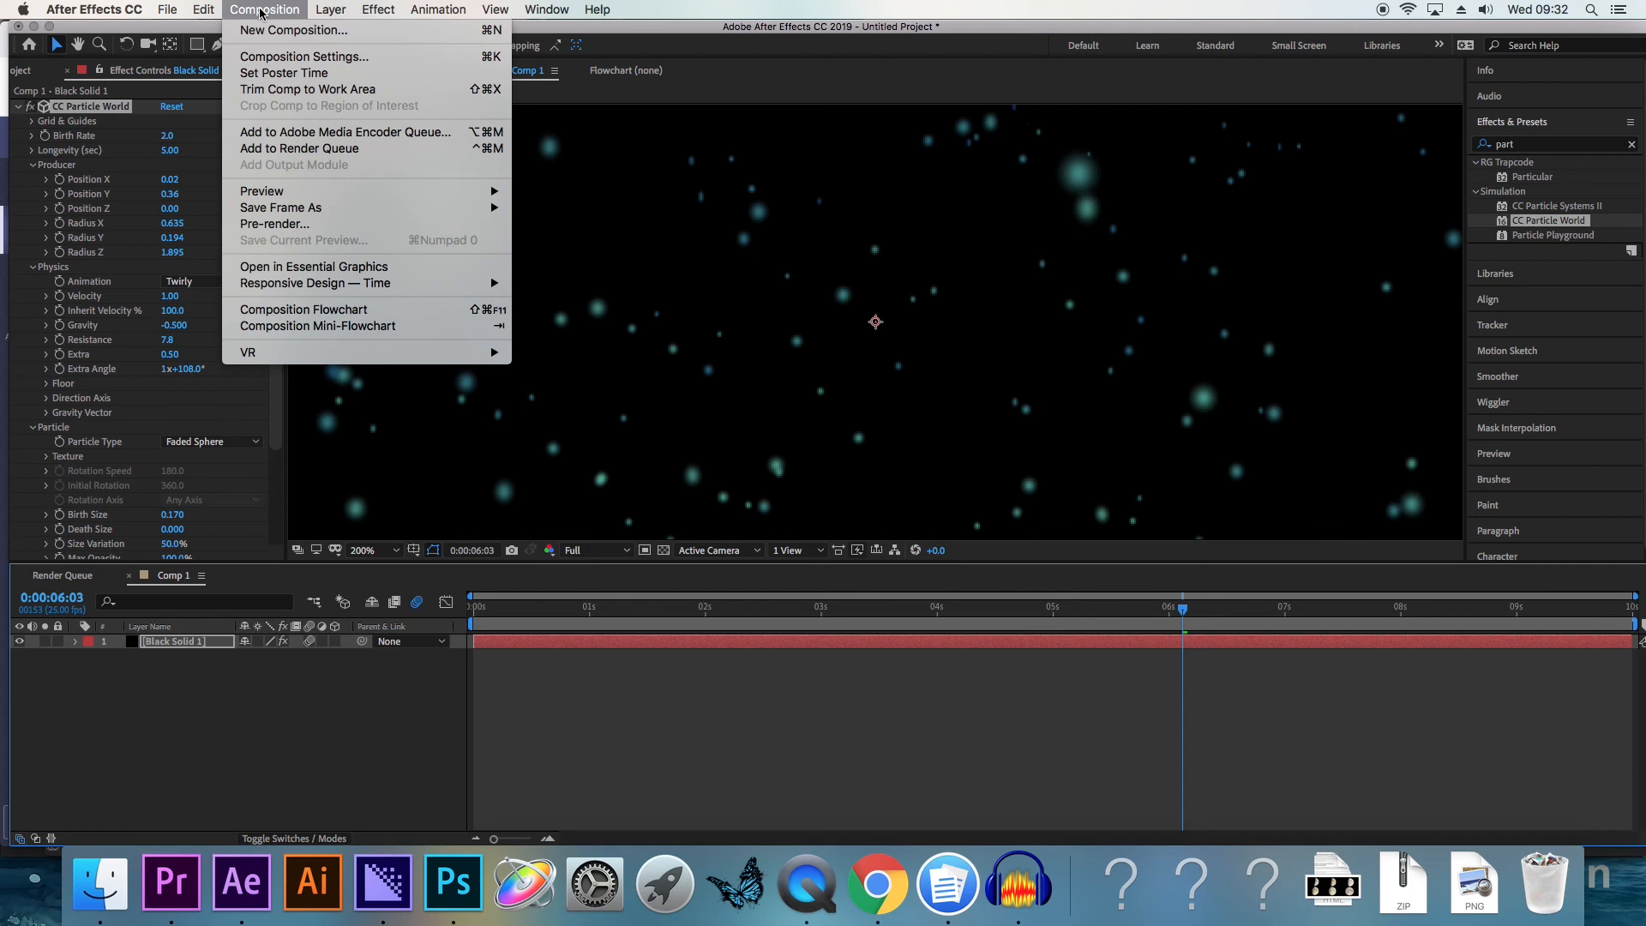
{"action": "left_click", "coordinate": [295, 57]}
{"action": "left_click_drag", "start_coordinate": [579, 158], "coordinate": [985, 165]}
{"action": "left_click", "coordinate": [987, 228]}
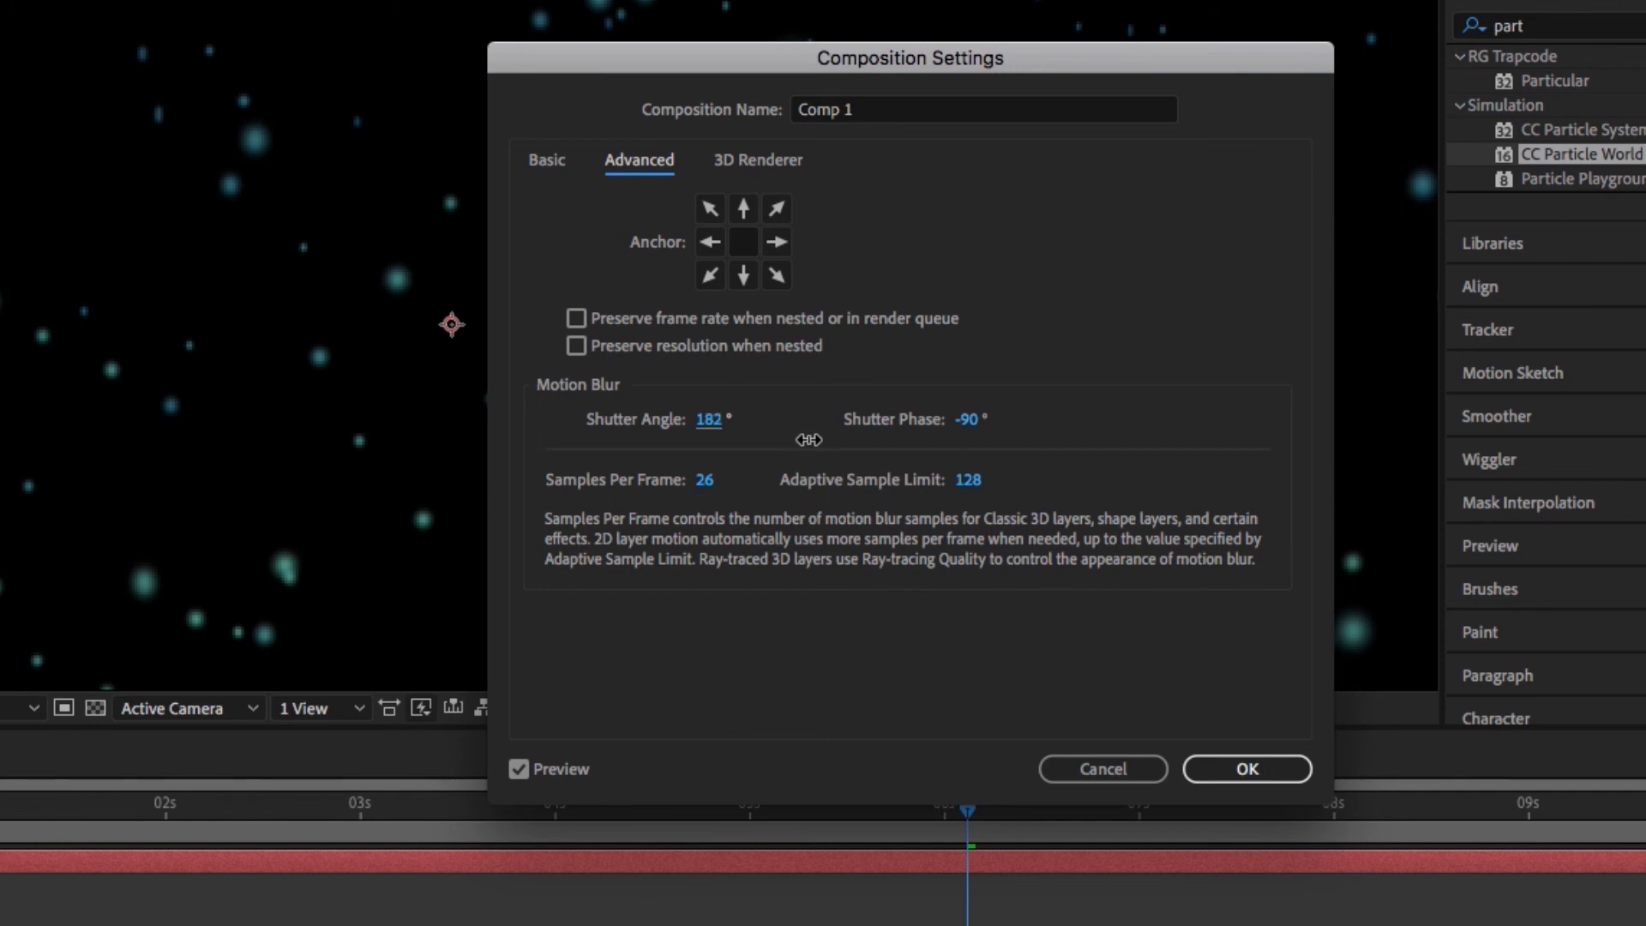
{"action": "left_click_drag", "start_coordinate": [824, 439], "coordinate": [832, 447]}
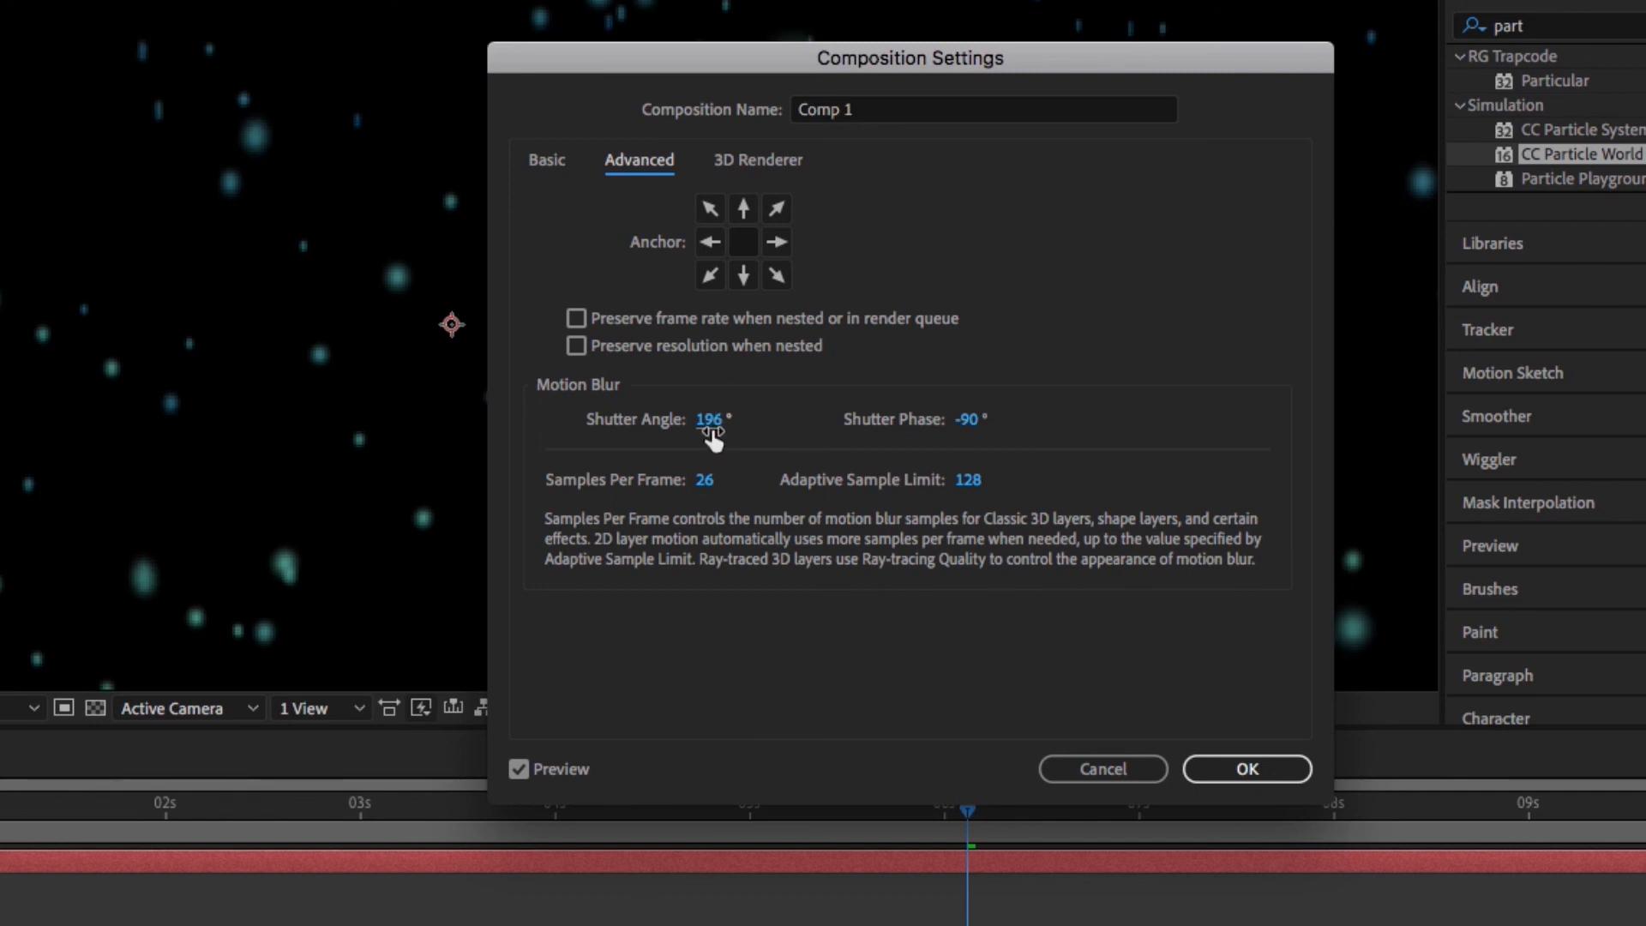
{"action": "mouse_move", "coordinate": [739, 428]}
{"action": "left_mouse_down"}
{"action": "mouse_move", "coordinate": [664, 435]}
{"action": "mouse_move", "coordinate": [722, 426]}
{"action": "left_mouse_up"}
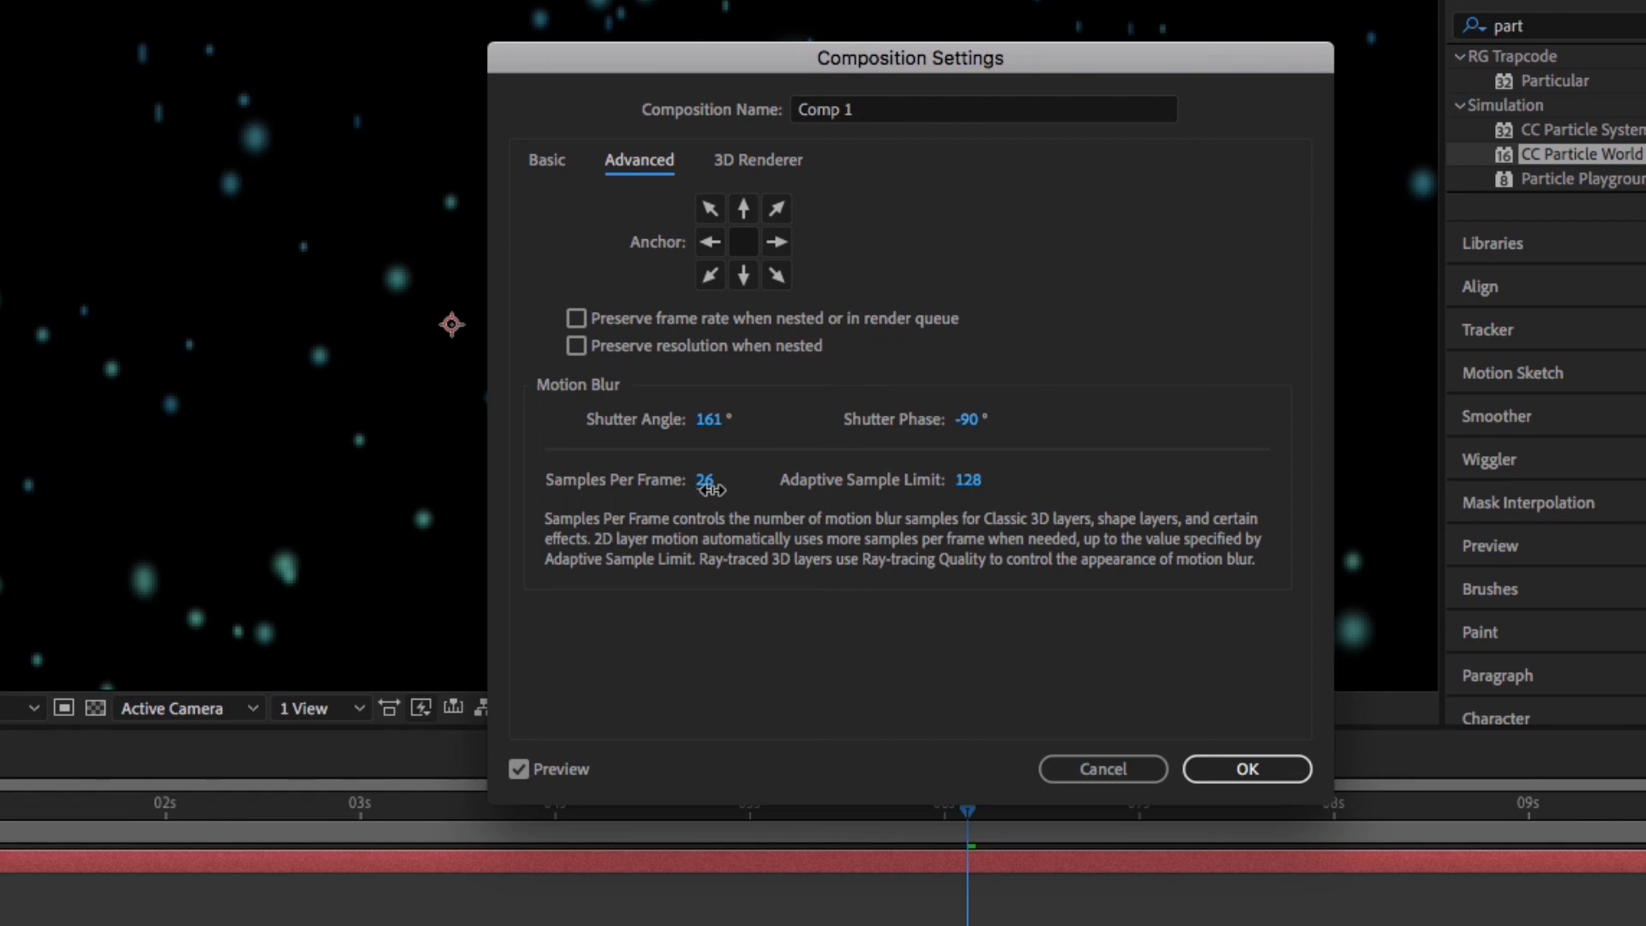
Set the motion blur Samples Per Frame to 8, apply the composition settings and preview the blurred particles
{"action": "mouse_move", "coordinate": [700, 487]}
{"action": "left_mouse_down"}
{"action": "mouse_move", "coordinate": [683, 496]}
{"action": "mouse_move", "coordinate": [711, 490]}
{"action": "left_mouse_up"}
{"action": "left_click", "coordinate": [700, 480]}
{"action": "left_click", "coordinate": [1259, 771]}
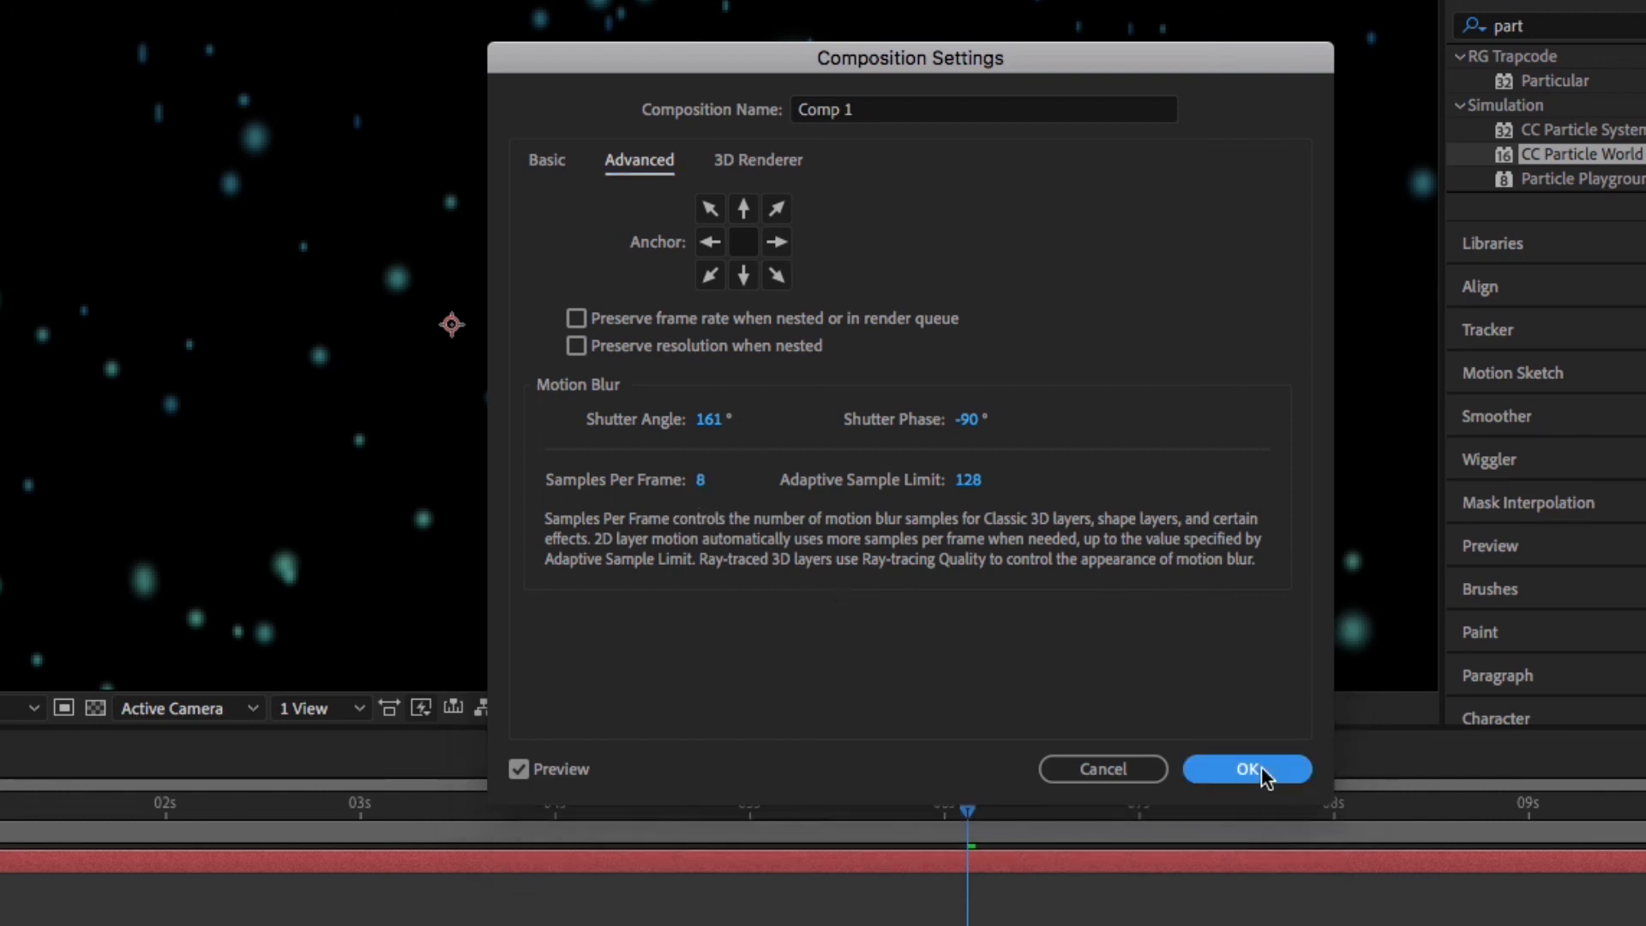
{"action": "key", "text": "space"}
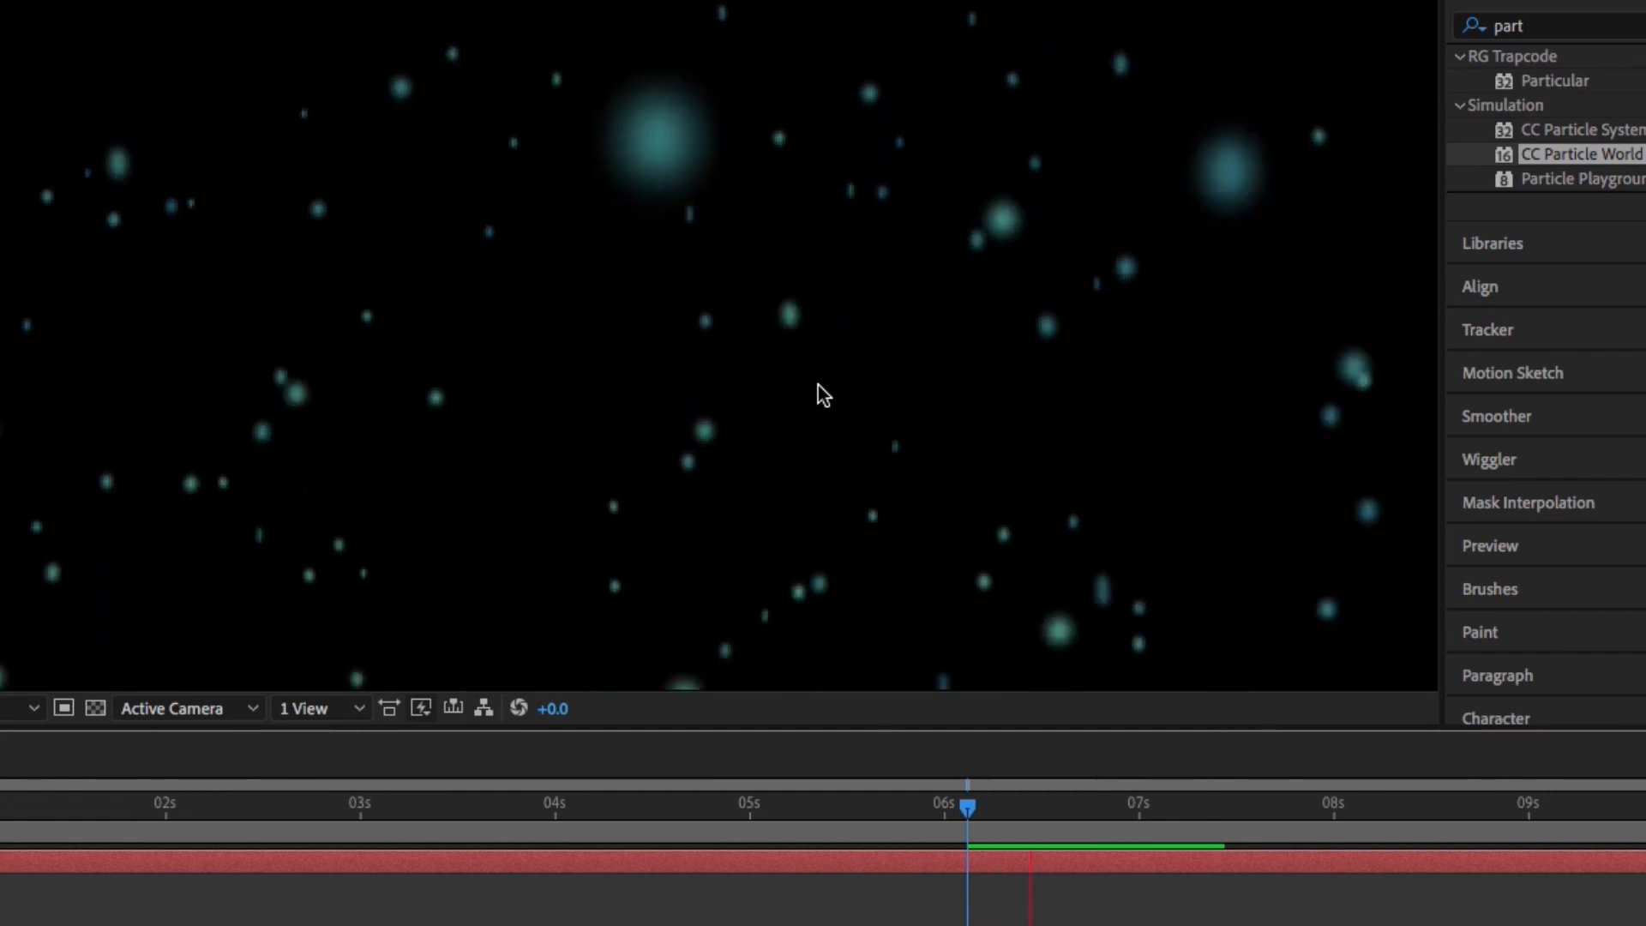